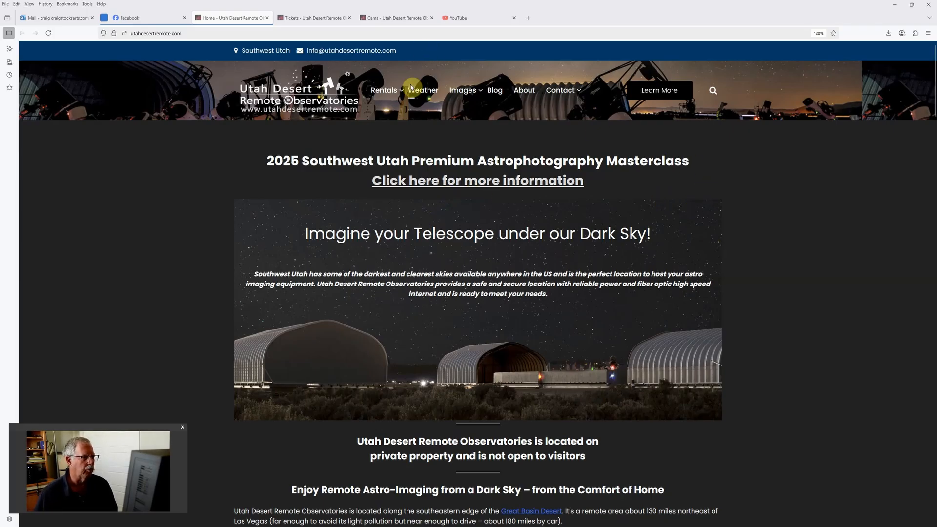
Open the 2025 astrophotography masterclass page, look through it to the instructors section, and switch to PixInsight.
click(487, 185)
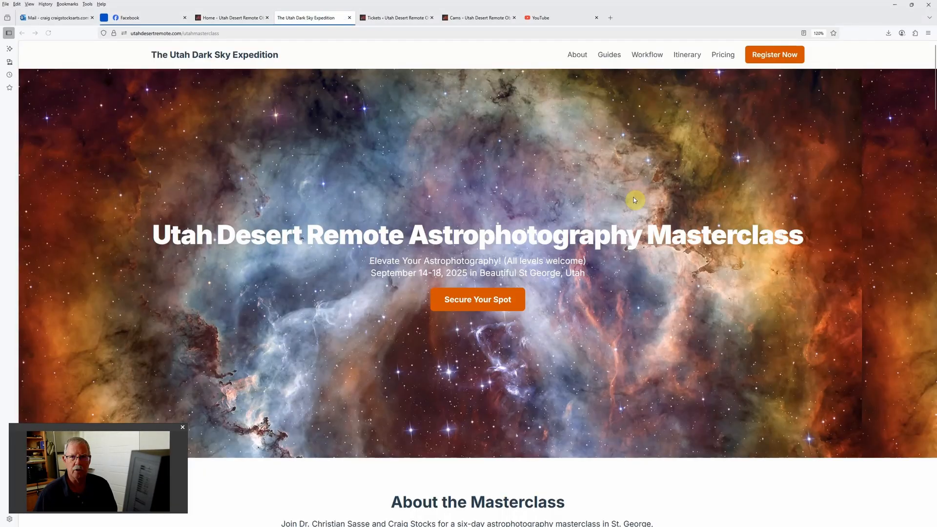
scroll(634, 198, down, 10)
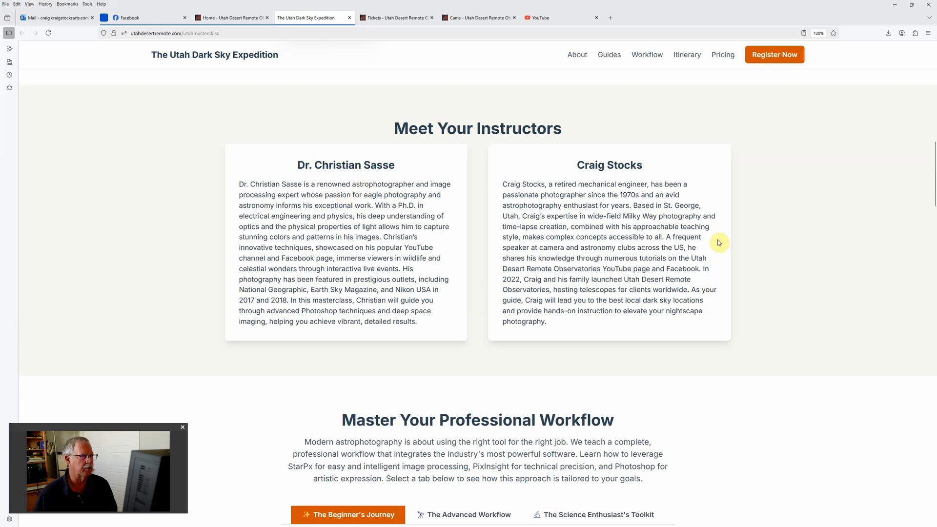
click(897, 7)
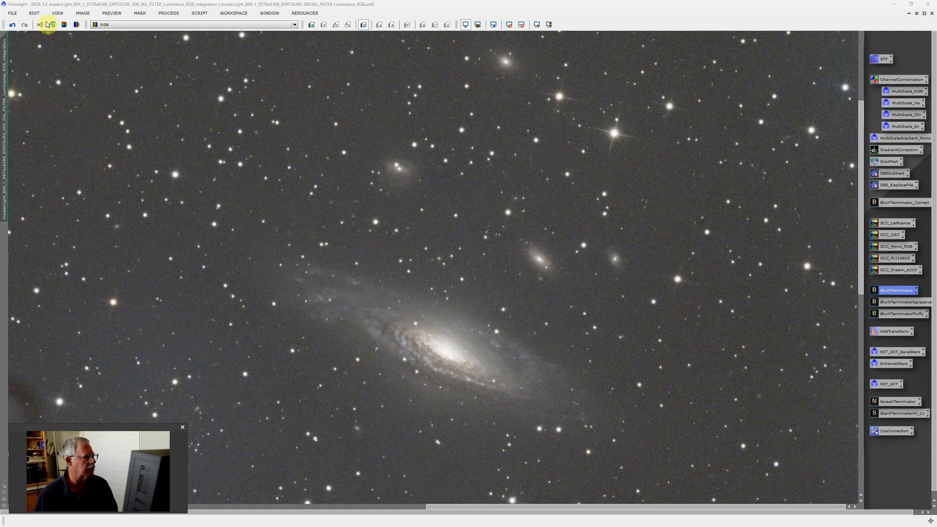
Close all open images in the workspace and discard their unsaved changes.
click(13, 14)
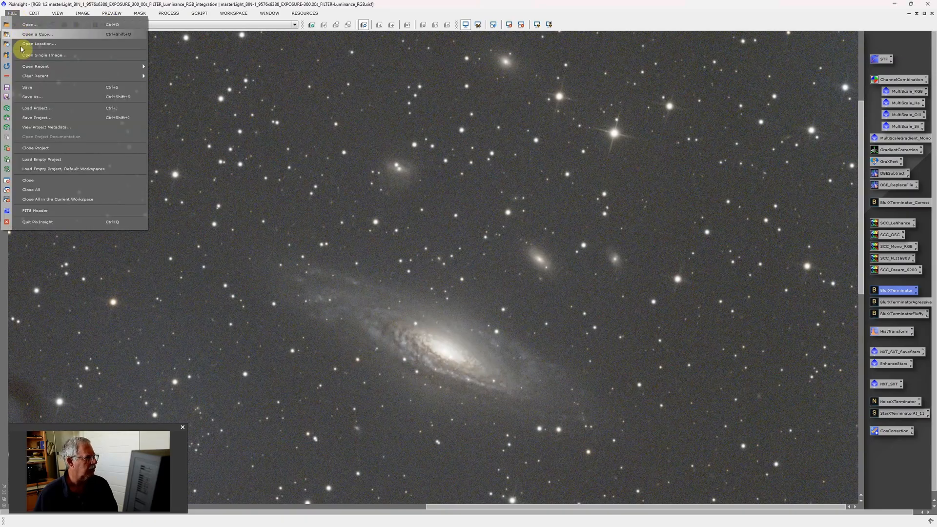
click(38, 189)
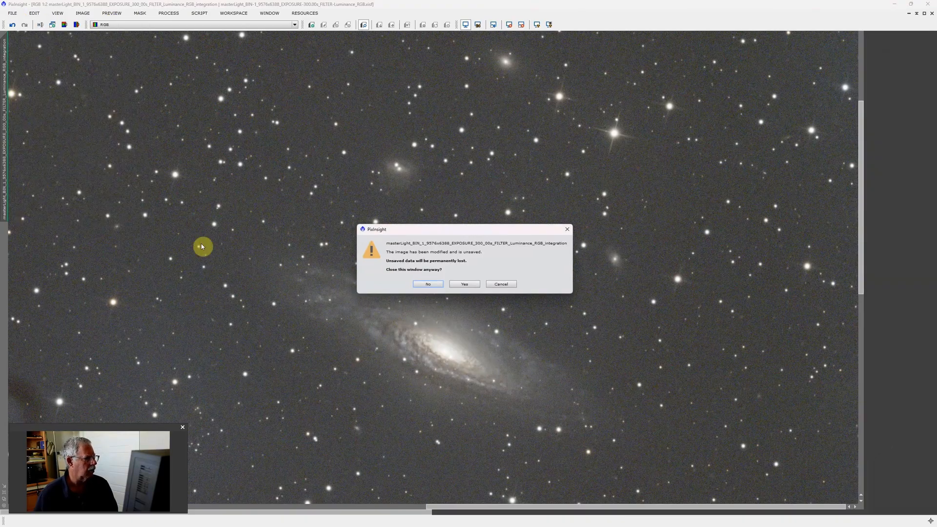
click(464, 284)
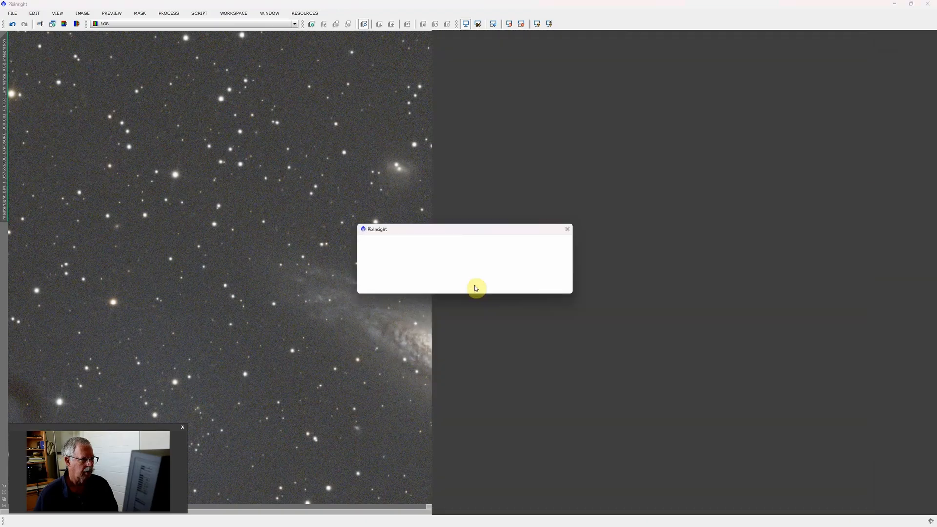
click(475, 286)
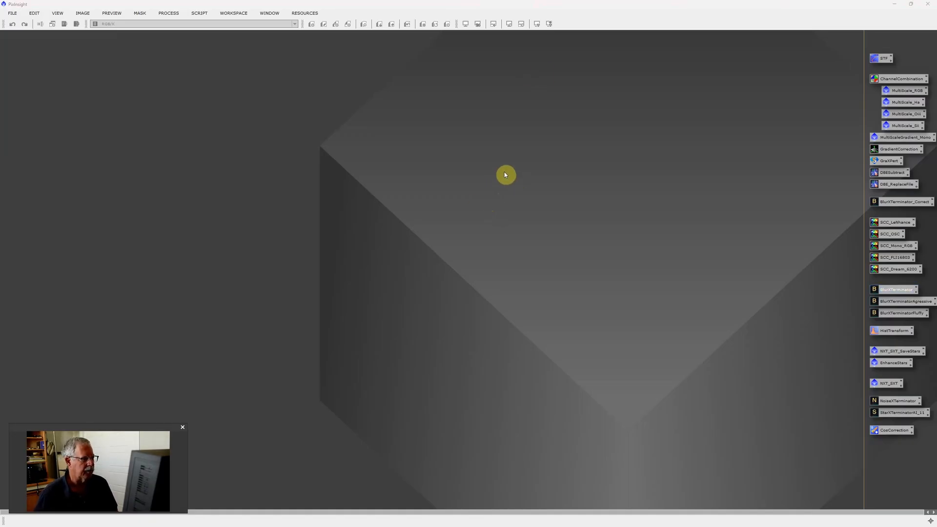
Open the 300 s Luminance_RGB and 600 s L-eNhance_RGB masterLight files from the NGC7331 Supernova master folder.
double_click(502, 176)
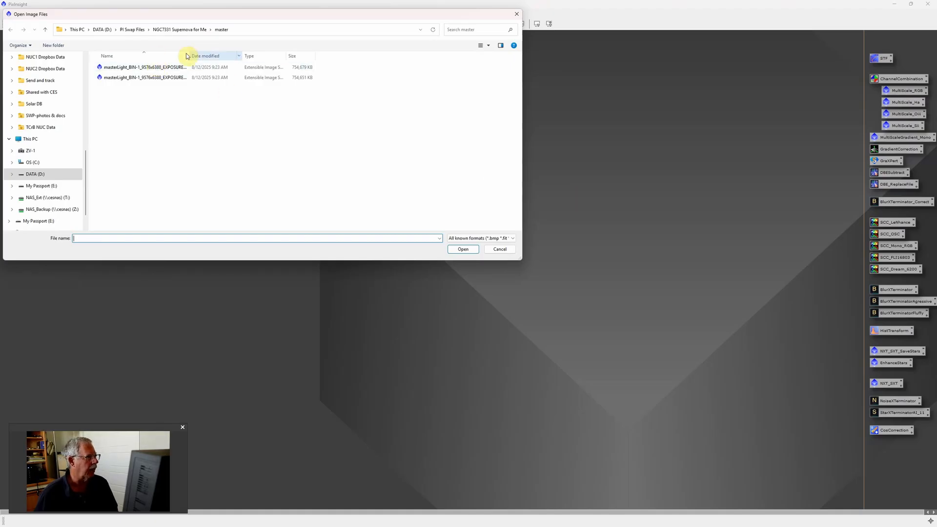
drag(189, 56, 281, 63)
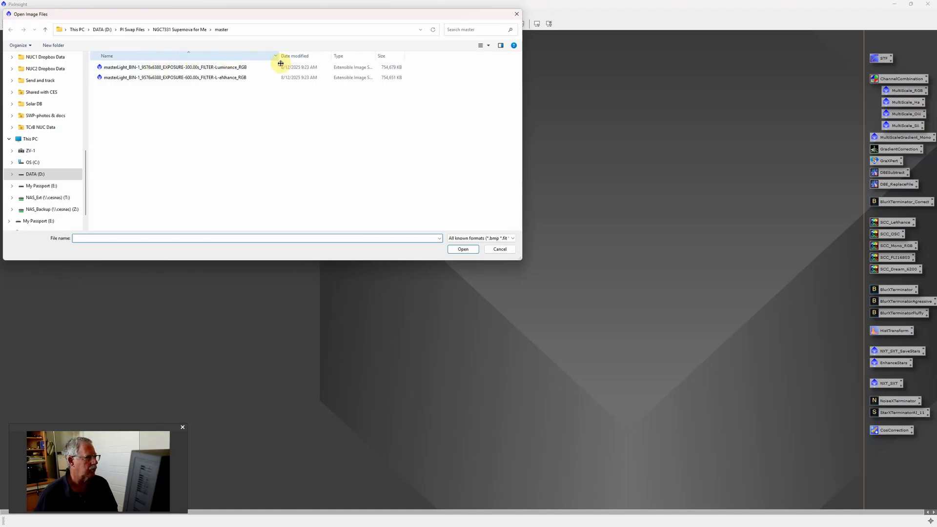
click(232, 77)
ctrl+click(232, 68)
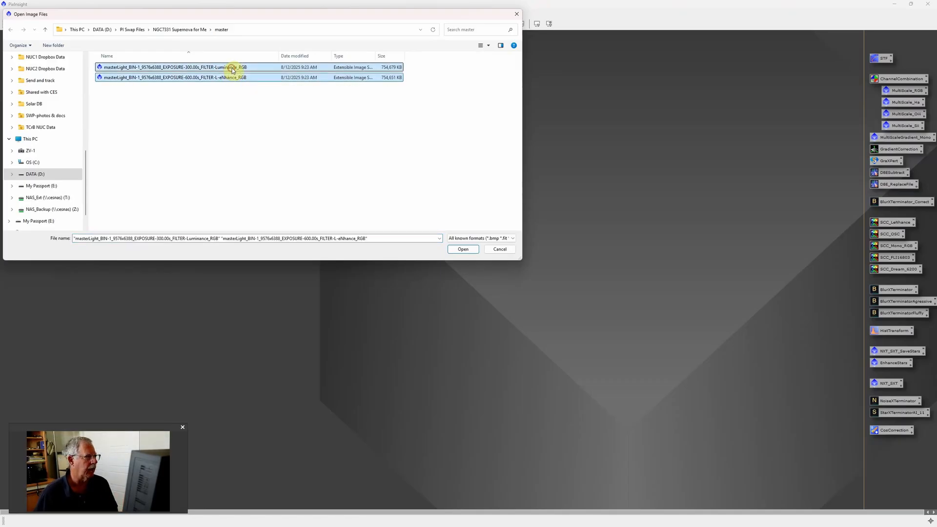
click(467, 249)
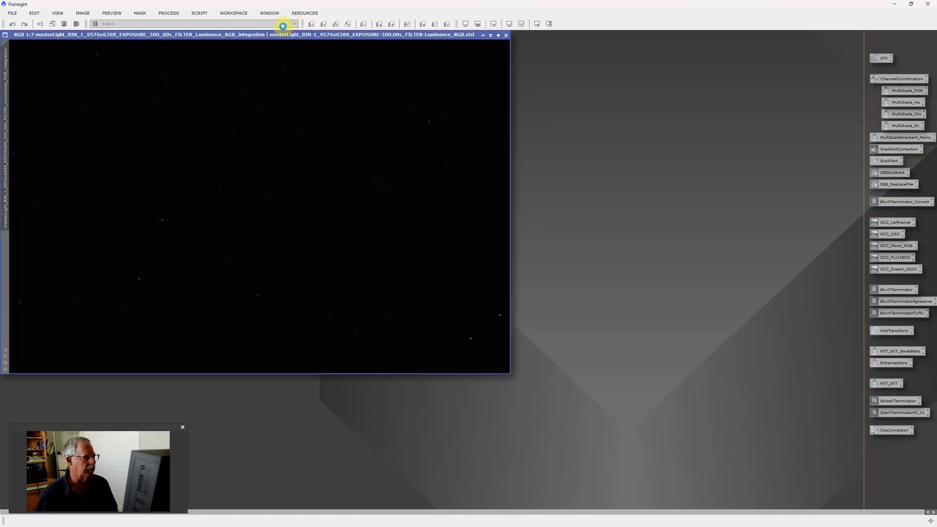
Tile the two master image windows side by side with both images fully in view.
click(272, 14)
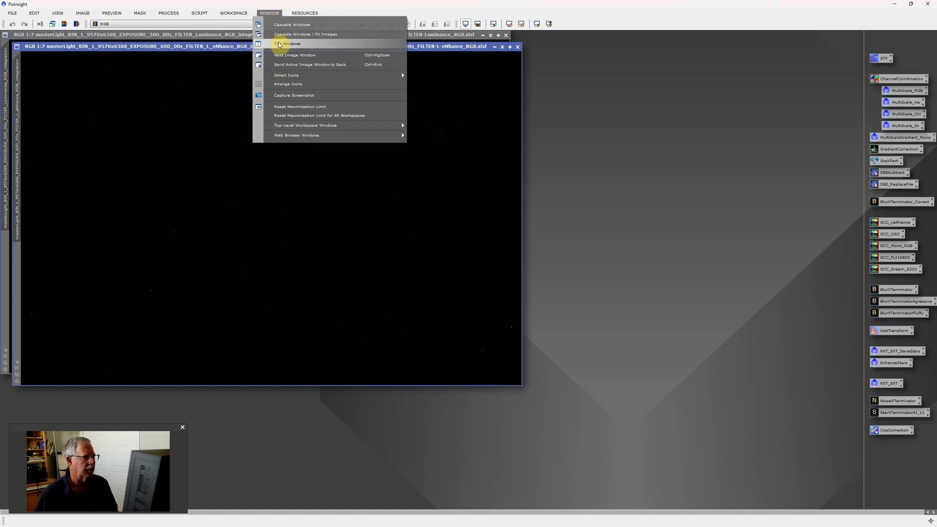
click(280, 45)
scroll(306, 148, down, 3)
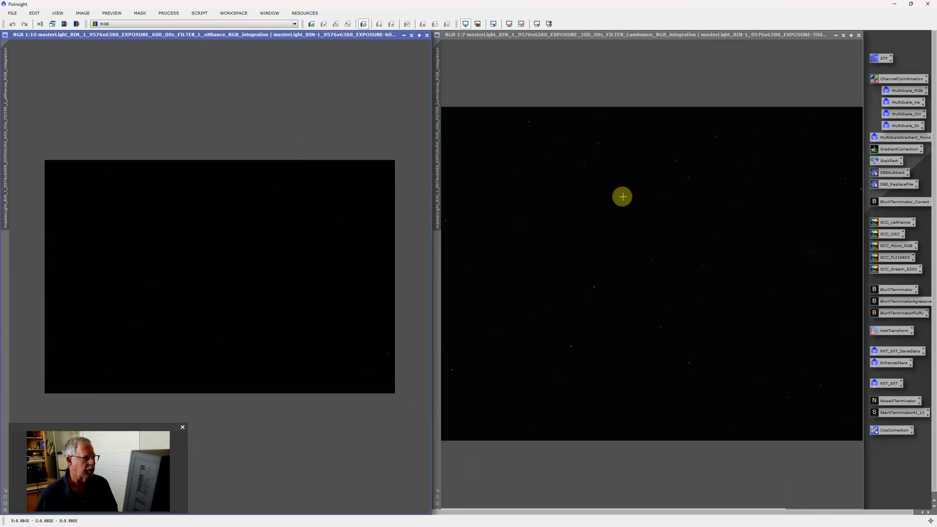
scroll(623, 197, down, 2)
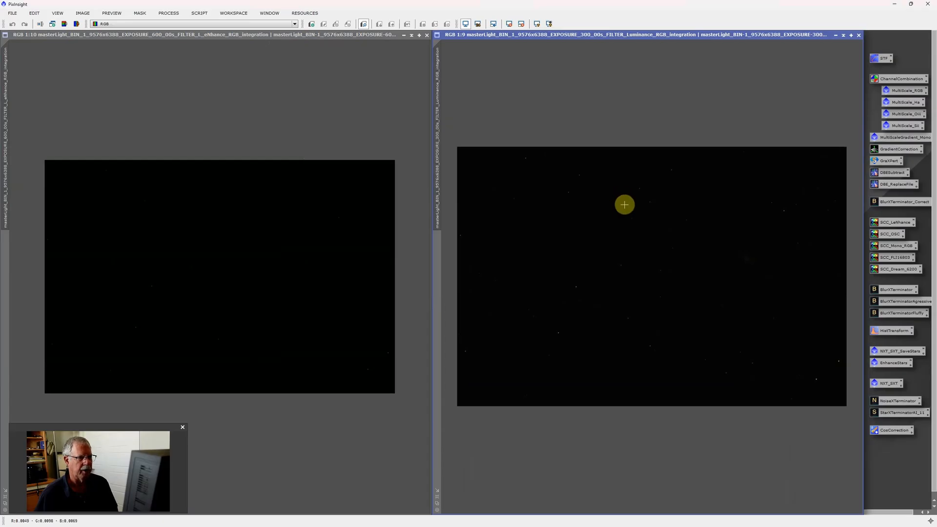
Auto-stretch the L-eNhance and Luminance images for display, using an unlinked ScreenTransferFunction stretch for the Luminance image.
click(336, 210)
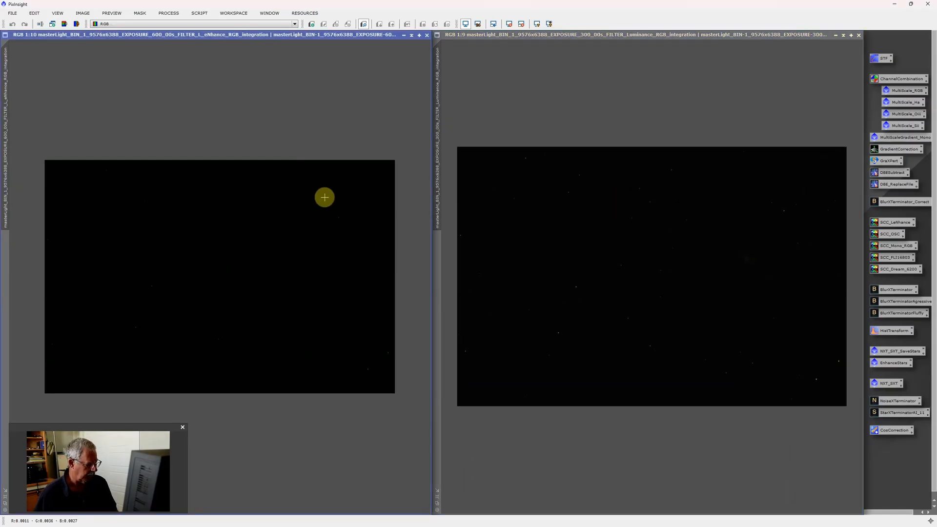
key(ctrl+a)
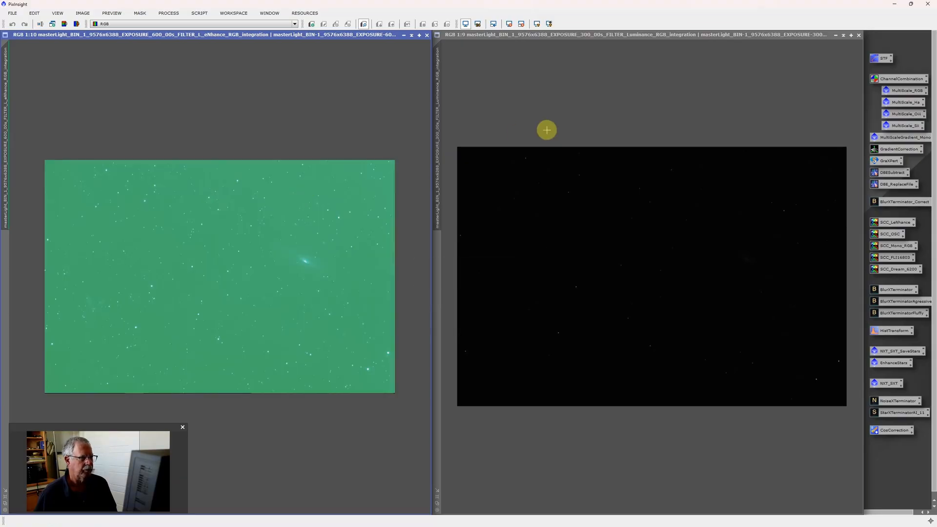
click(547, 129)
key(ctrl+a)
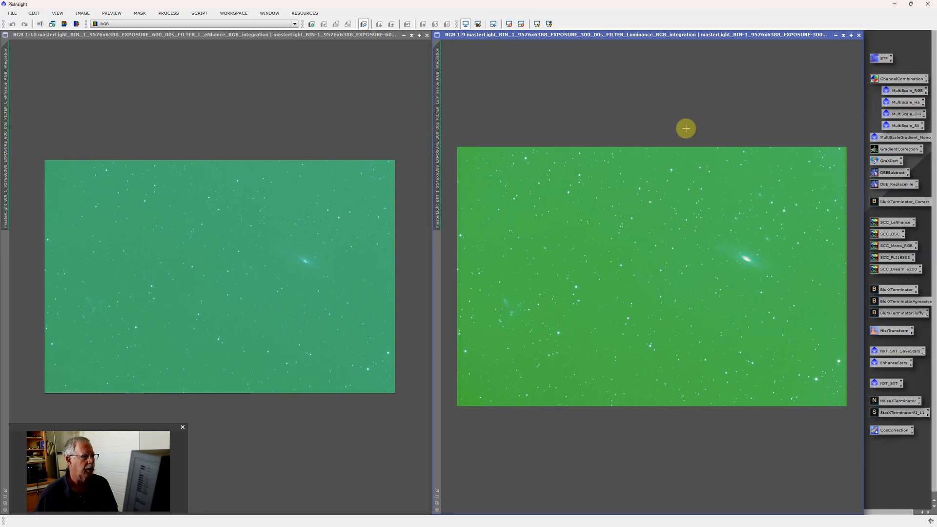
double_click(886, 59)
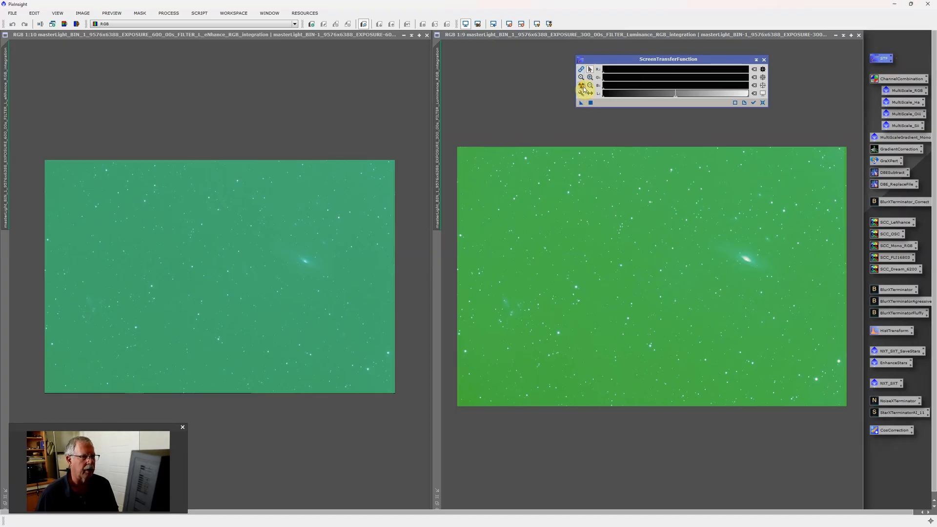
click(582, 86)
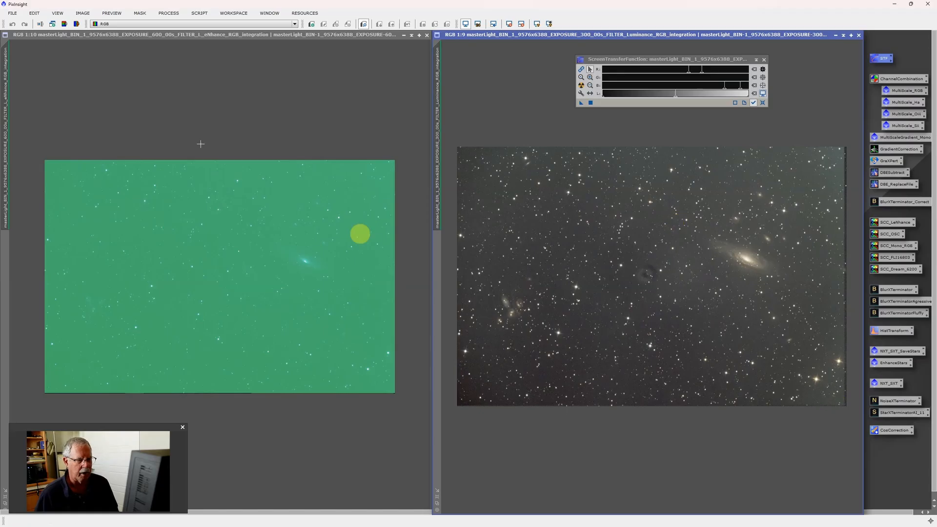
Start DynamicCrop and draw a crop about 9162 × 6111 px just inside the edges of the Luminance image.
click(161, 15)
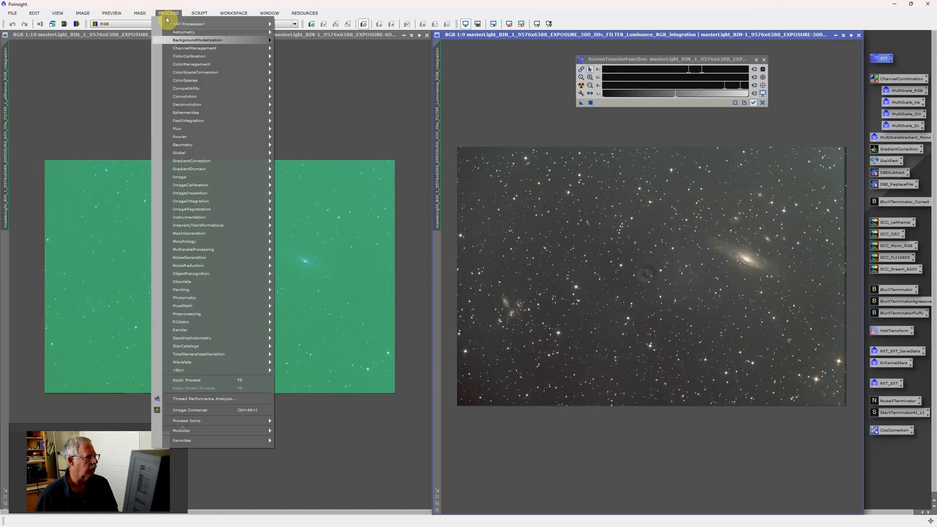
mouse_move(206, 146)
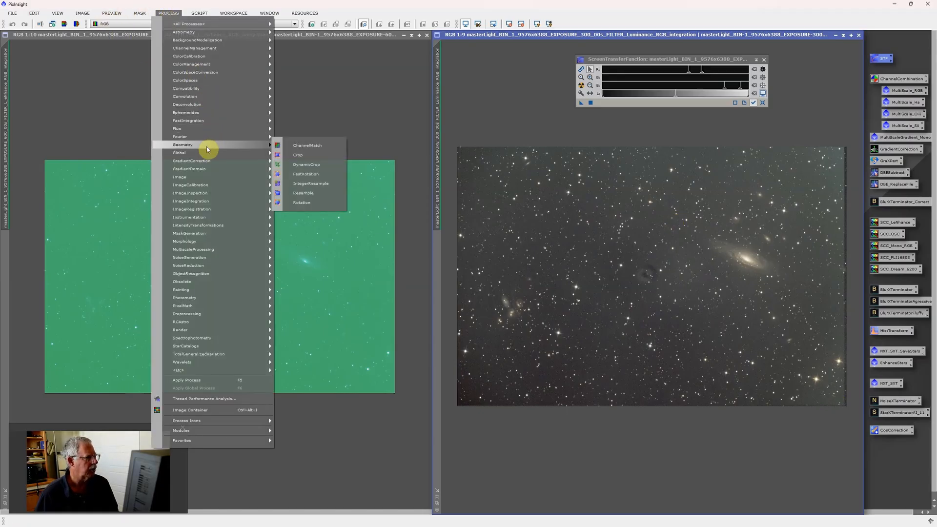
click(308, 165)
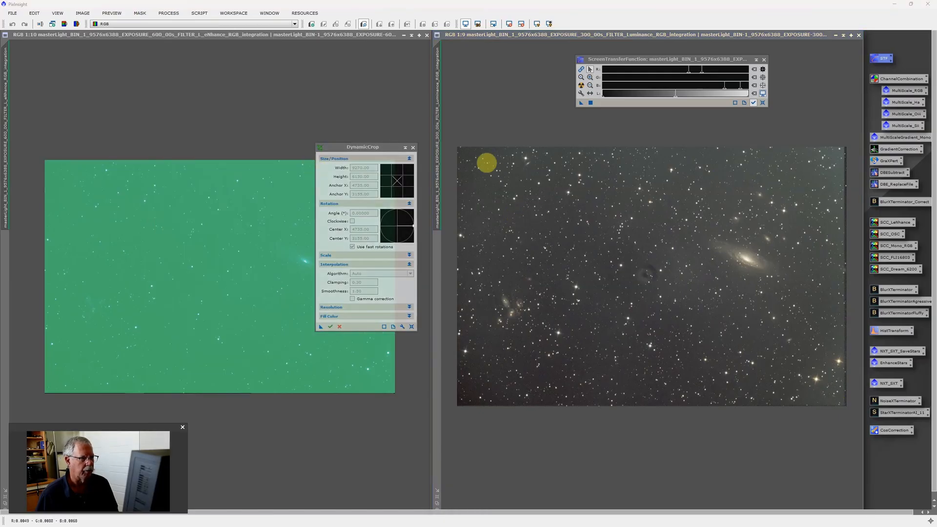
drag(463, 151, 837, 401)
drag(837, 402, 835, 400)
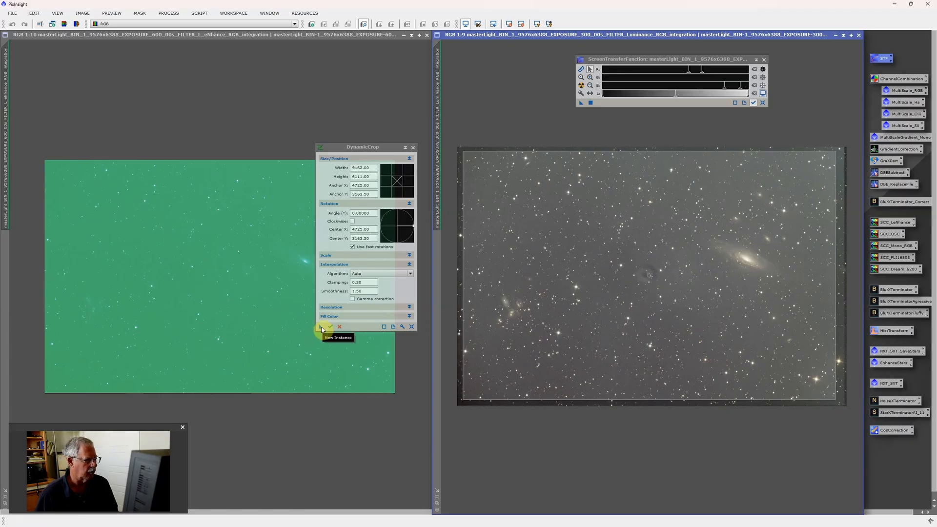
Apply the same crop to the L-eNhance and Luminance images, accepting deletion of their astrometric solutions, and close DynamicCrop.
drag(322, 329, 244, 300)
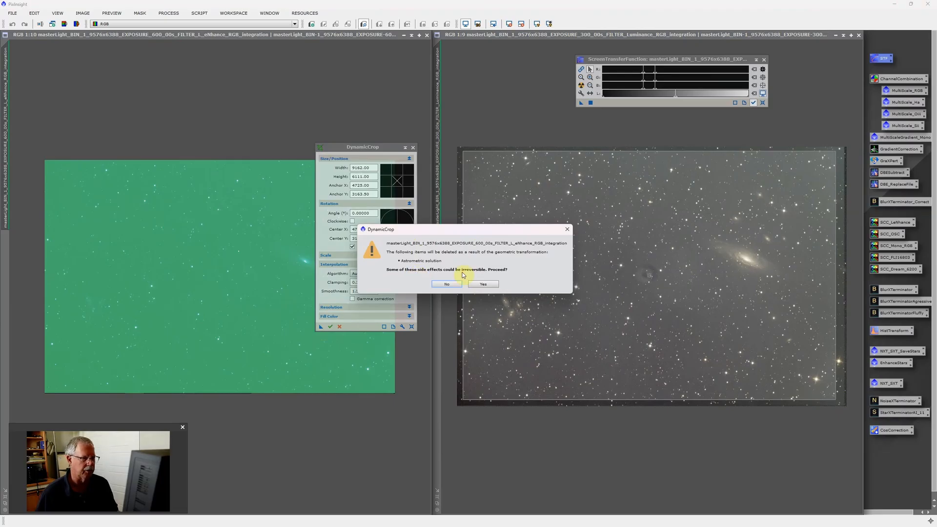
click(481, 284)
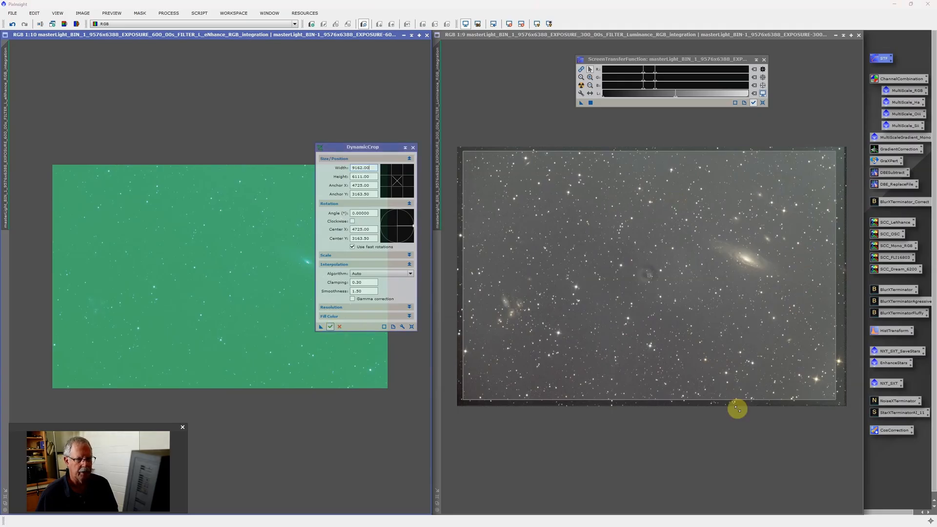
double_click(677, 339)
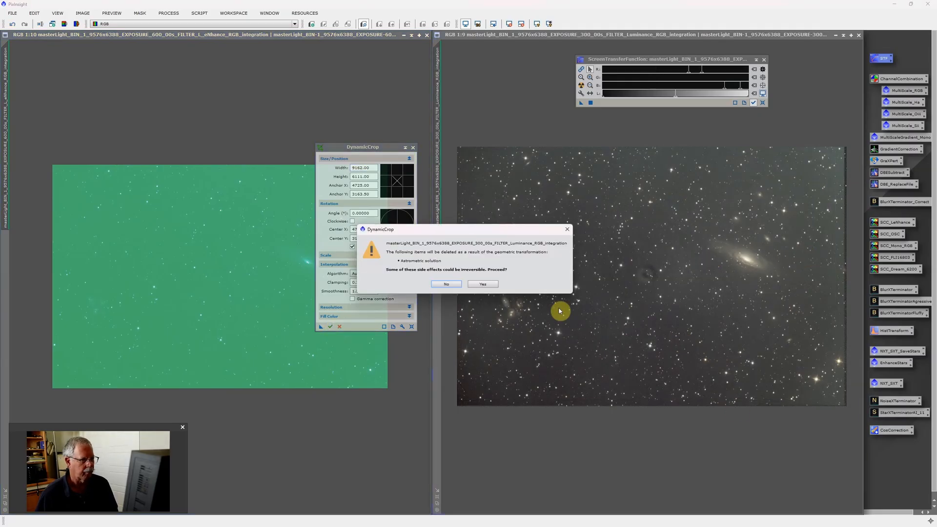
click(482, 283)
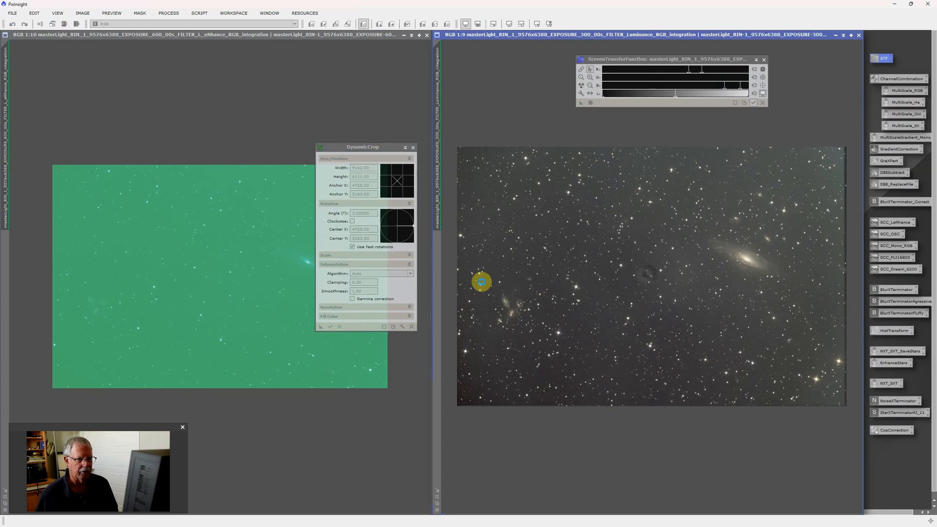
click(412, 148)
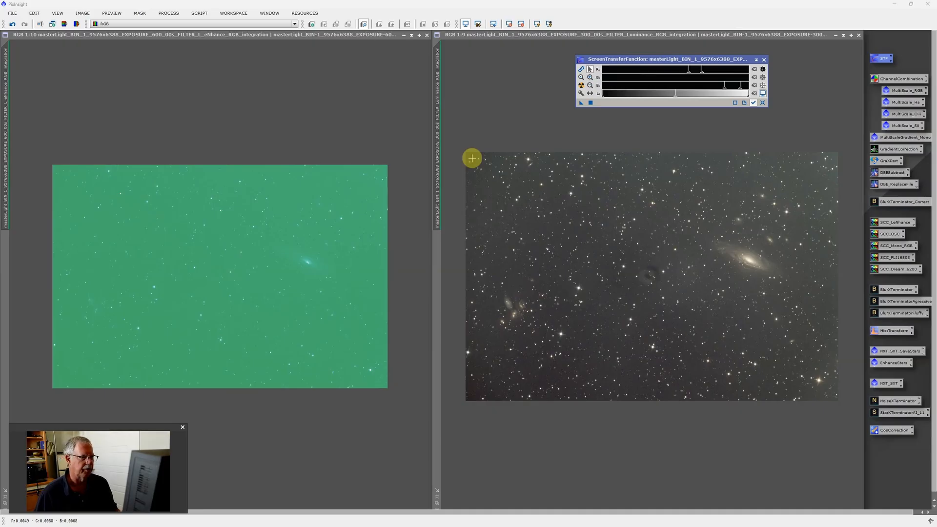
Plate-solve the cropped Luminance image with the ImageSolver script and copy its astrometric solution to the L-eNhance image.
click(211, 17)
mouse_move(212, 27)
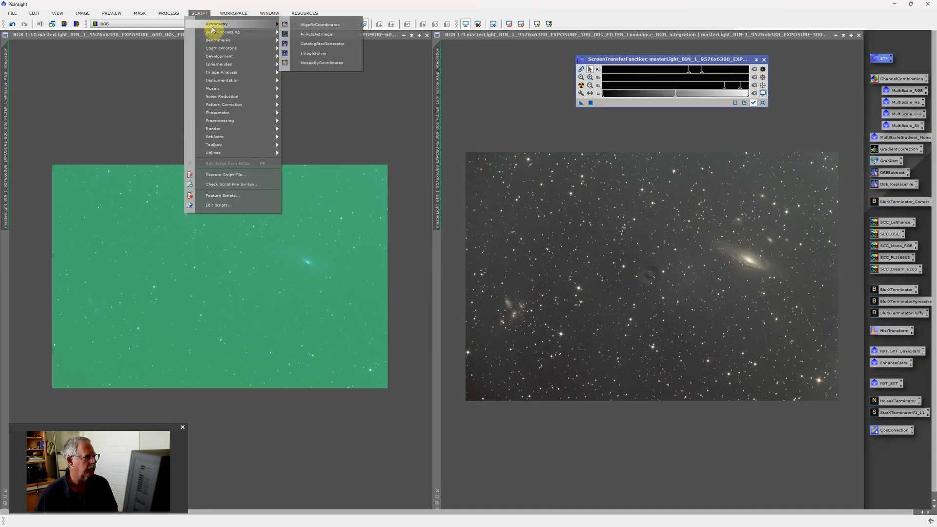
click(316, 53)
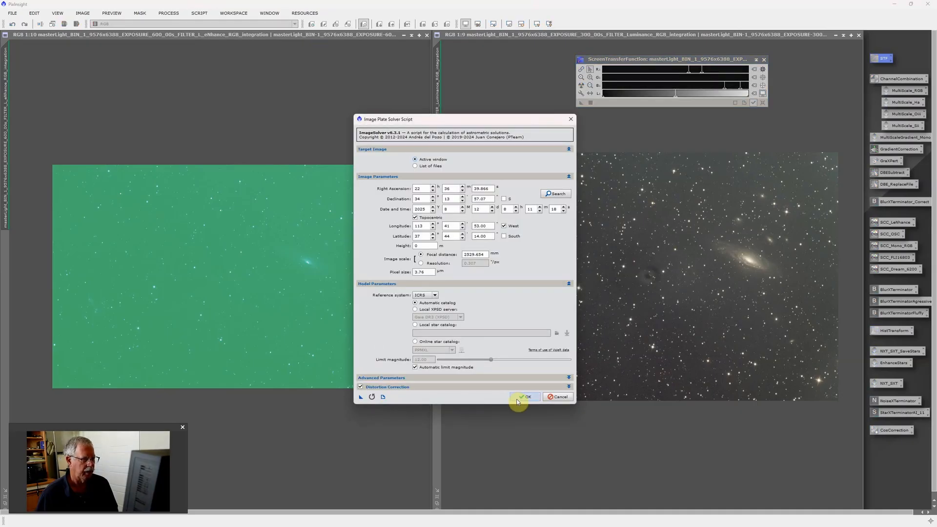
click(527, 395)
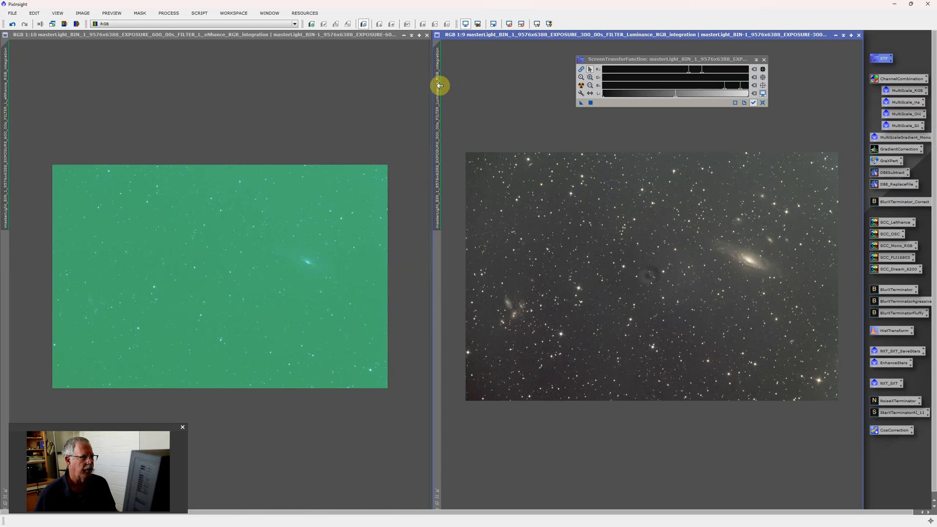
drag(438, 89, 4, 95)
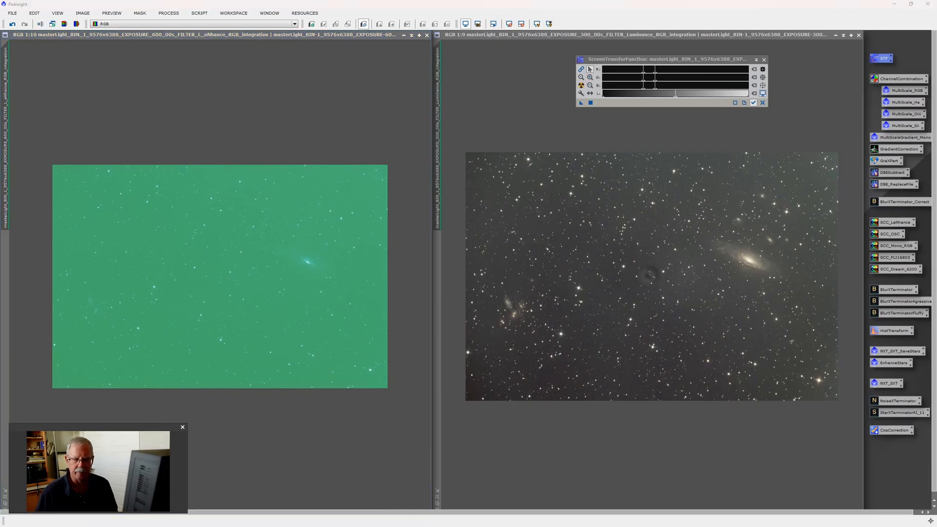
Open an ImageContainer and add both the Luminance and L-eNhance main views to it.
drag(936, 156, 522, 184)
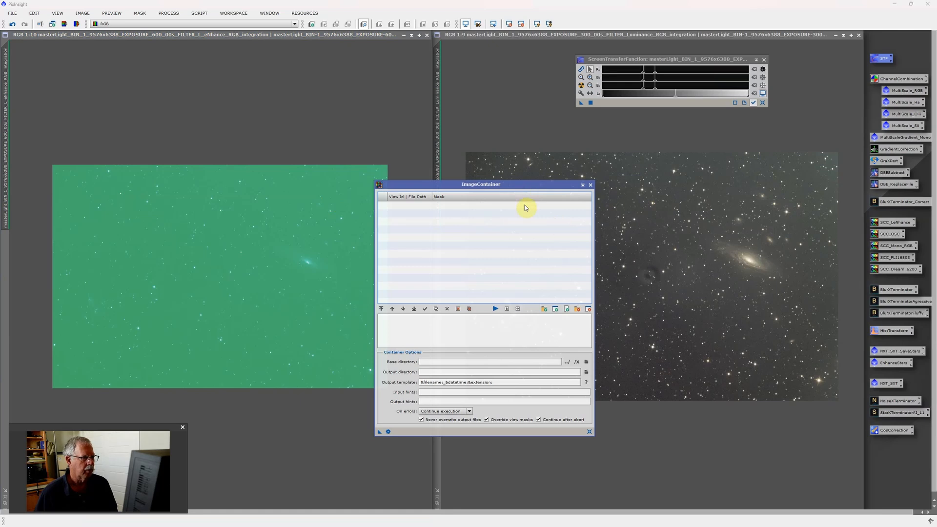
click(591, 186)
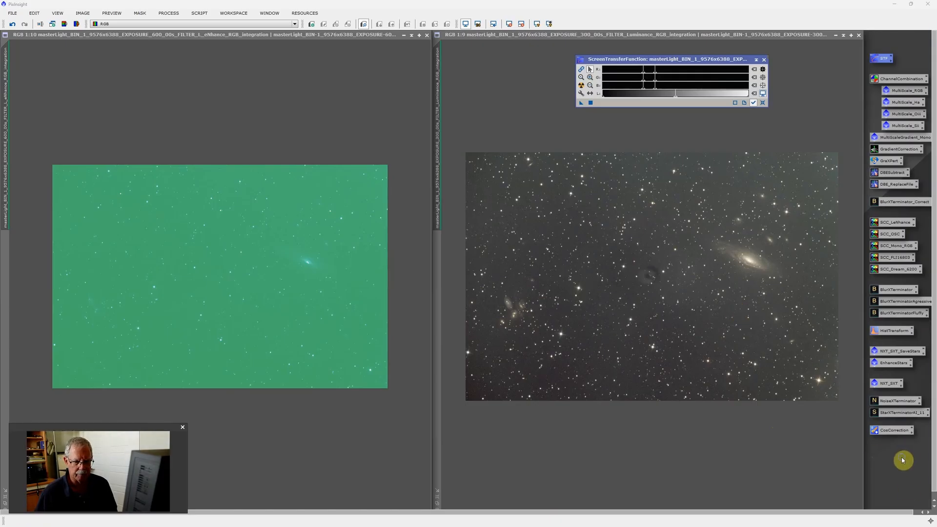
right_click(903, 461)
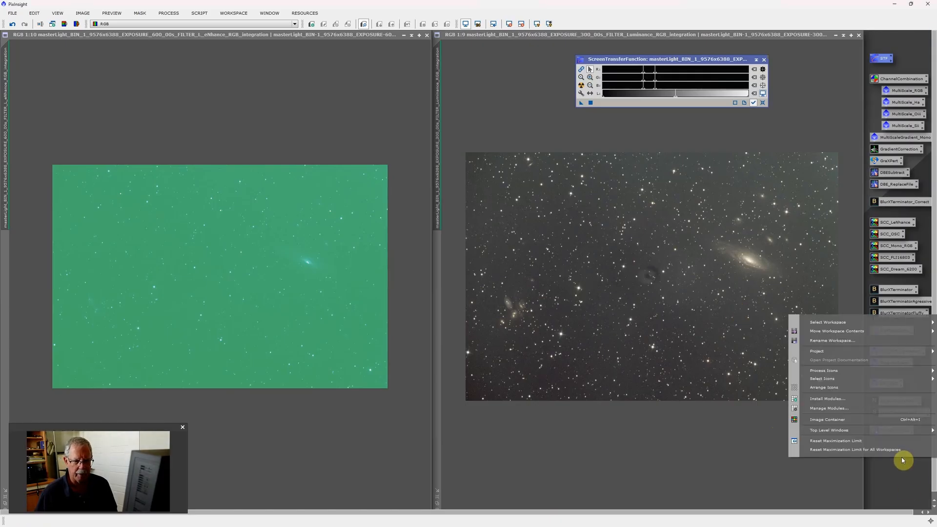
click(851, 420)
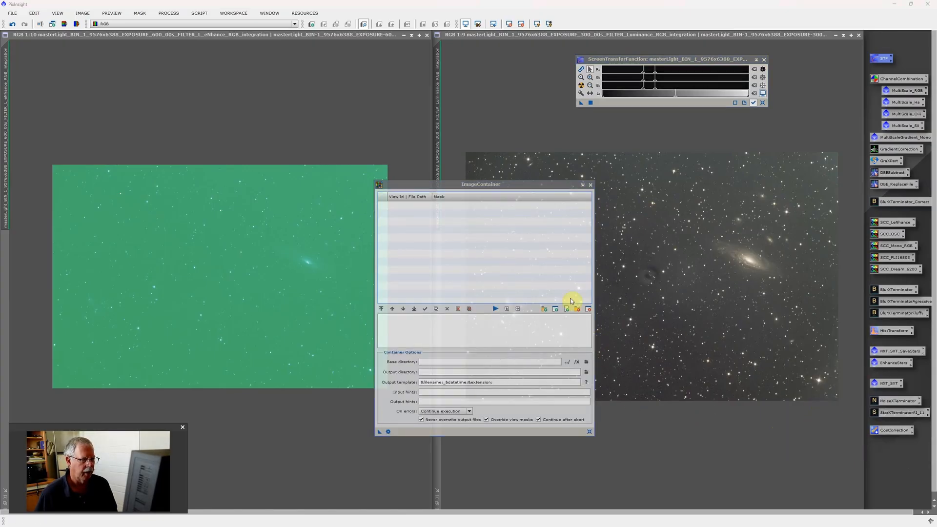
click(555, 310)
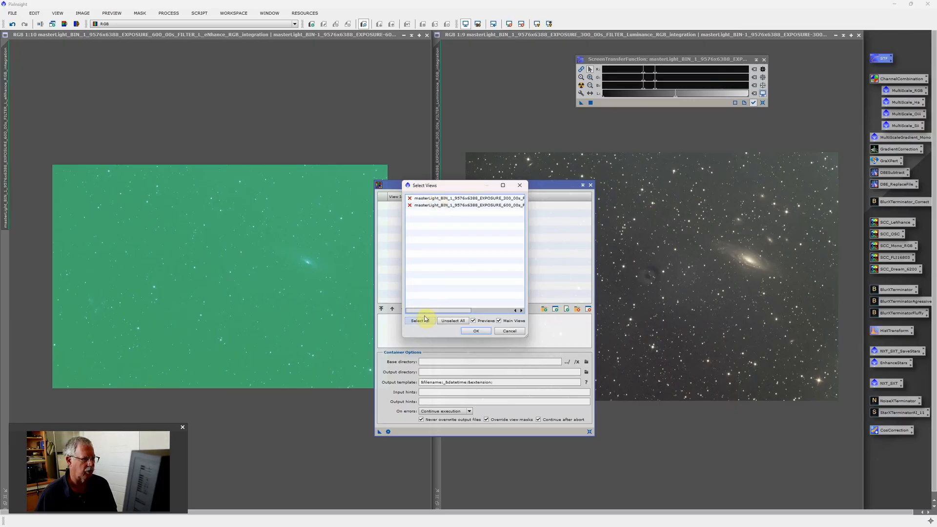
click(420, 321)
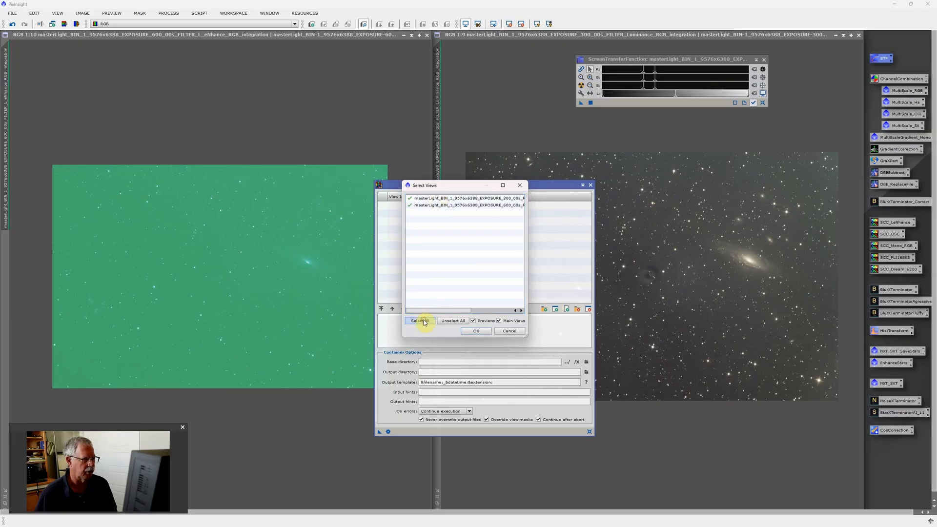
click(476, 332)
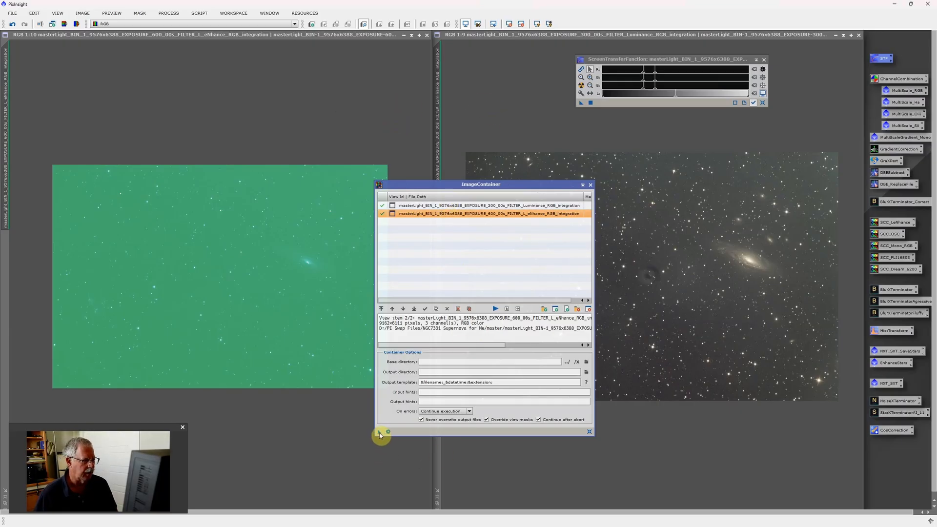
Run the saved GradientCorrection and BlurXTerminator_Correct processes on both images through the ImageContainer.
mouse_move(380, 434)
mouse_down()
mouse_move(631, 220)
mouse_move(836, 173)
mouse_move(887, 152)
mouse_up()
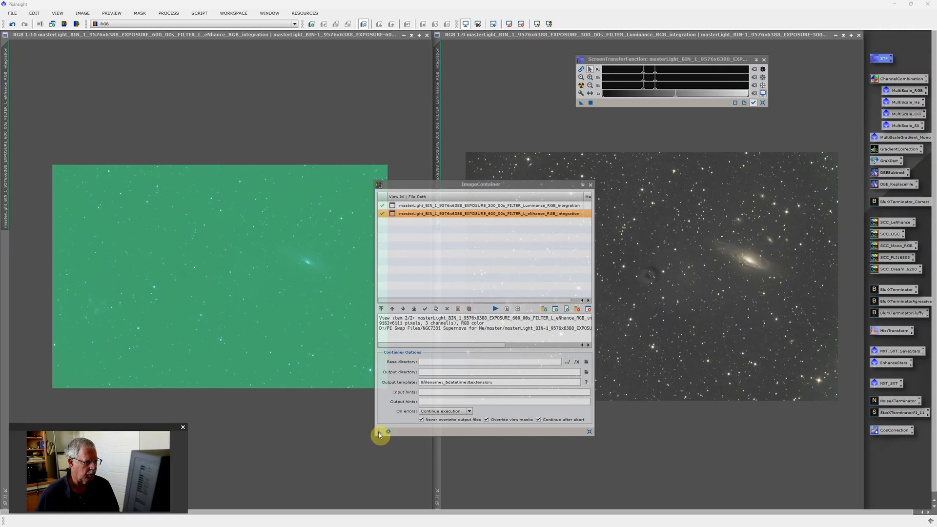
drag(380, 432, 894, 203)
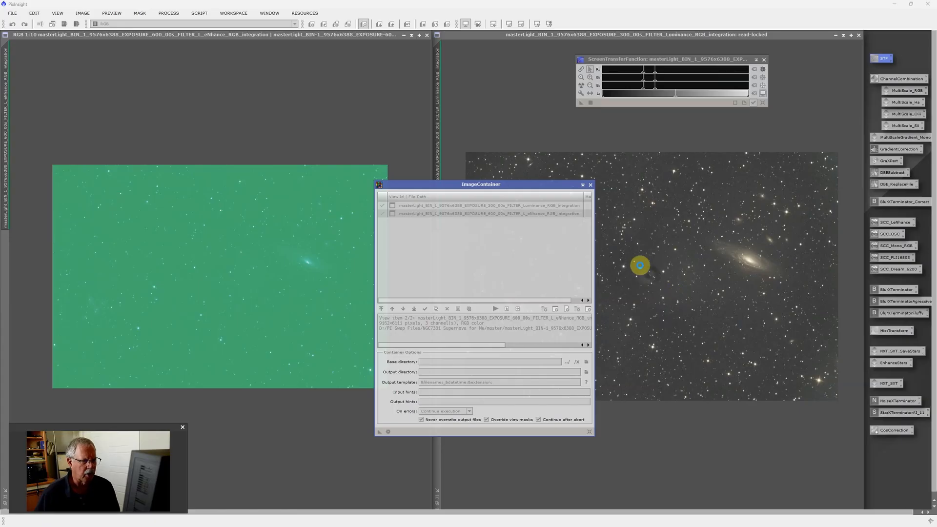
click(628, 270)
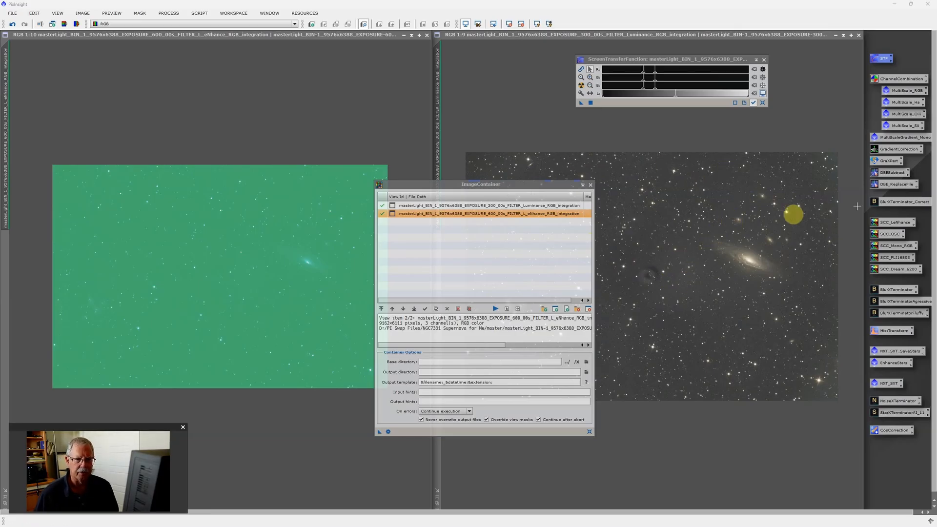
Apply the saved SCC_OSC color calibration to the Luminance image and refresh its display with a linked auto-stretch.
click(892, 235)
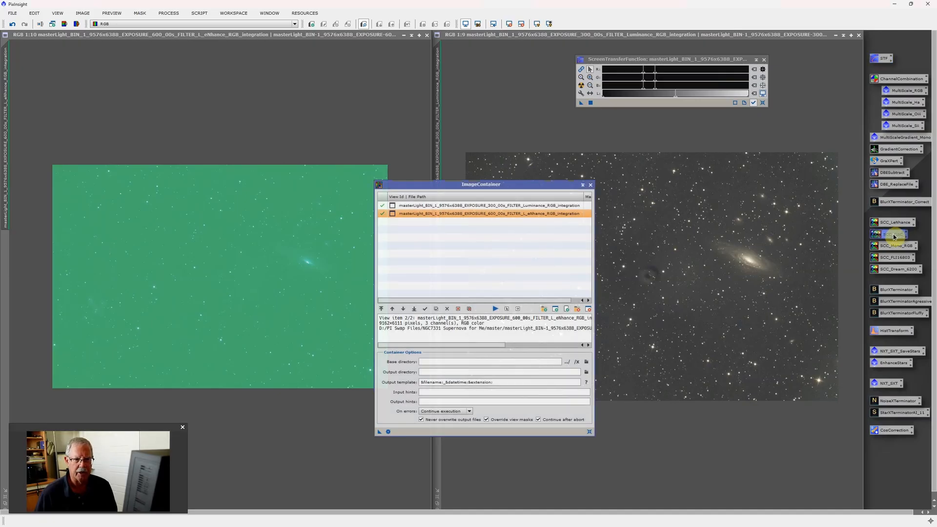
drag(895, 236, 757, 250)
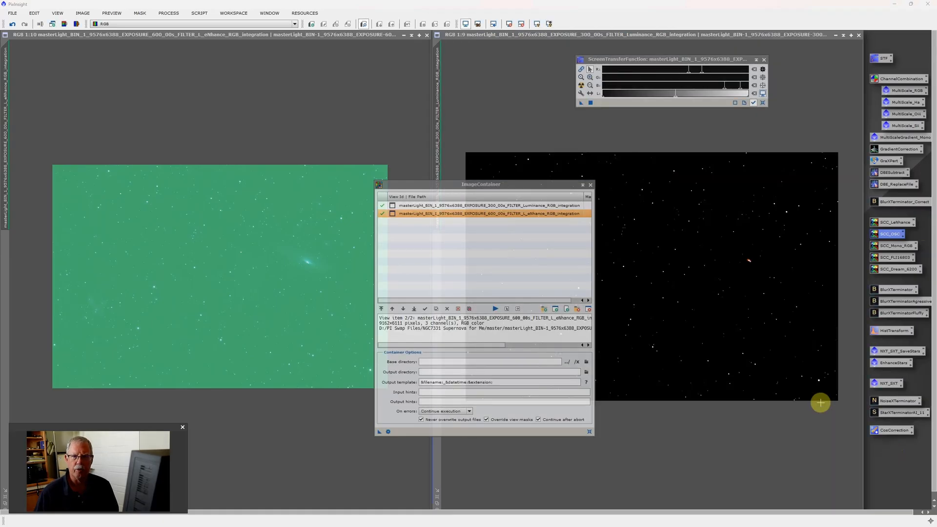
click(582, 85)
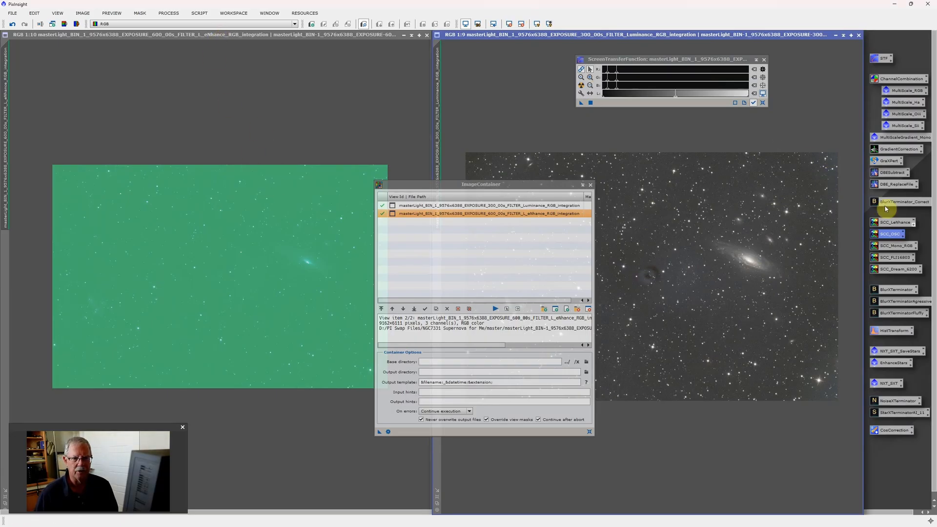
Apply the saved SCC_LeNhance color calibration to the L-eNhance image, then refresh the linked auto-stretch on both images.
click(897, 223)
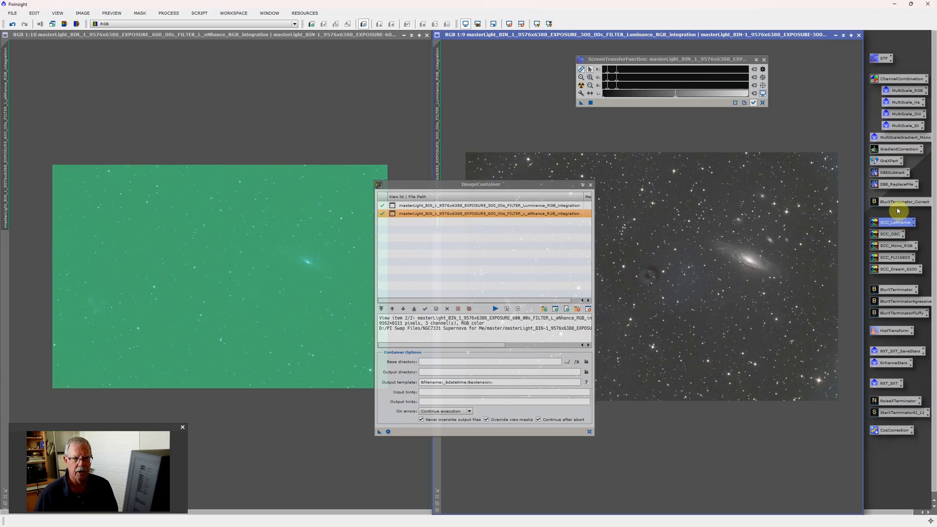
drag(895, 224, 270, 227)
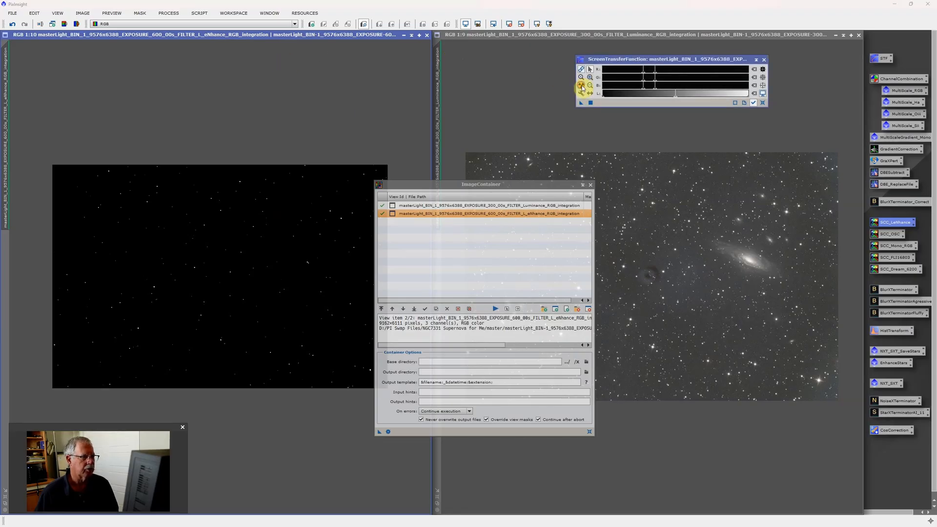
click(581, 85)
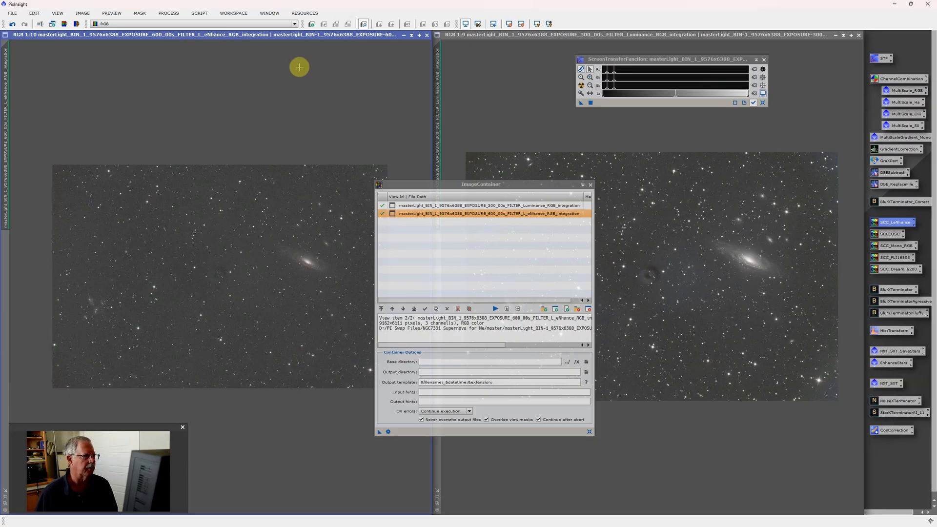
click(517, 92)
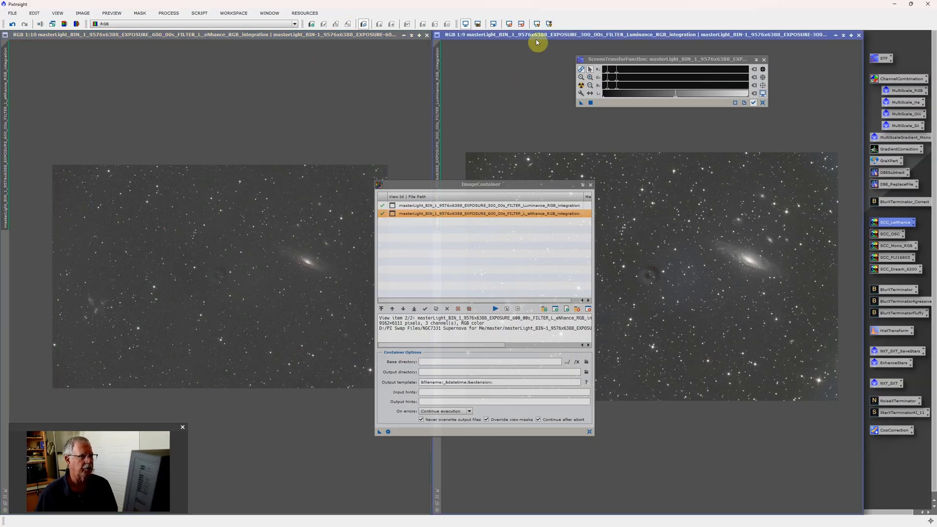
click(582, 87)
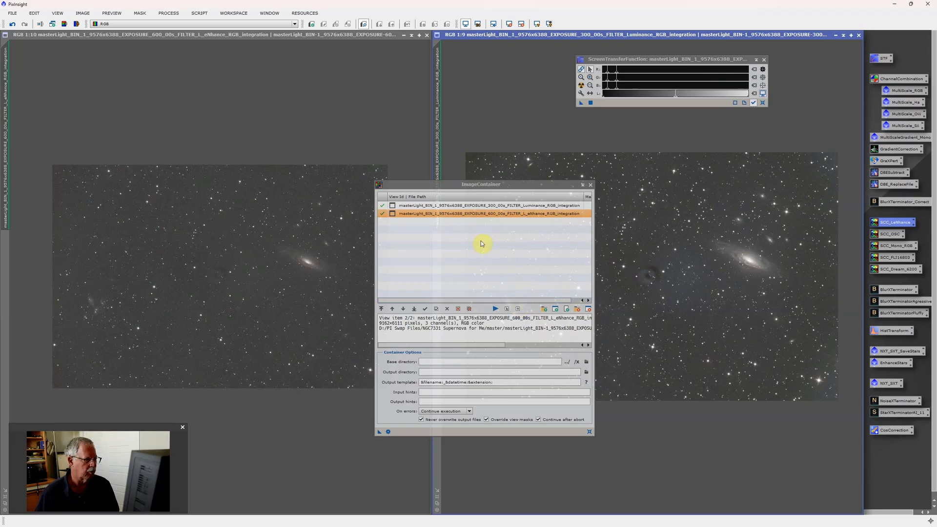
Run the saved BlurXTerminator process on both images through the ImageContainer and close the container.
click(379, 435)
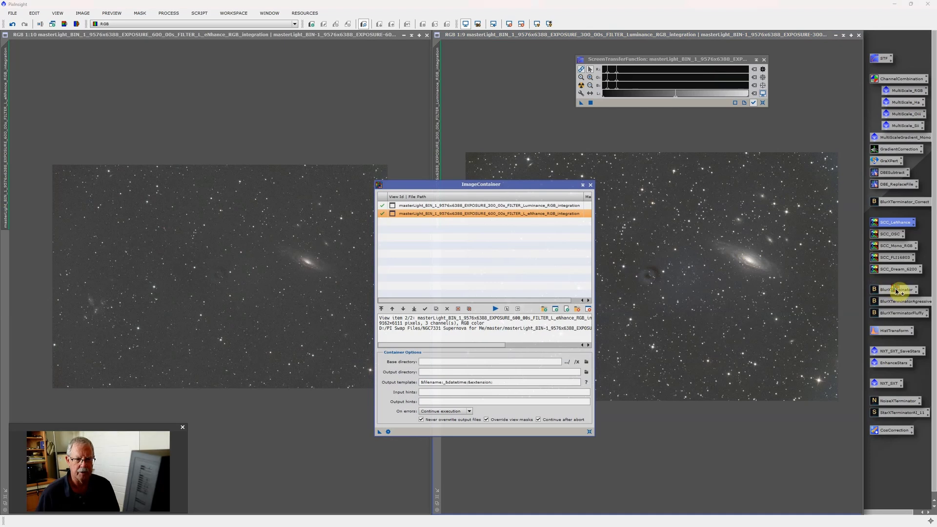
drag(896, 291, 897, 291)
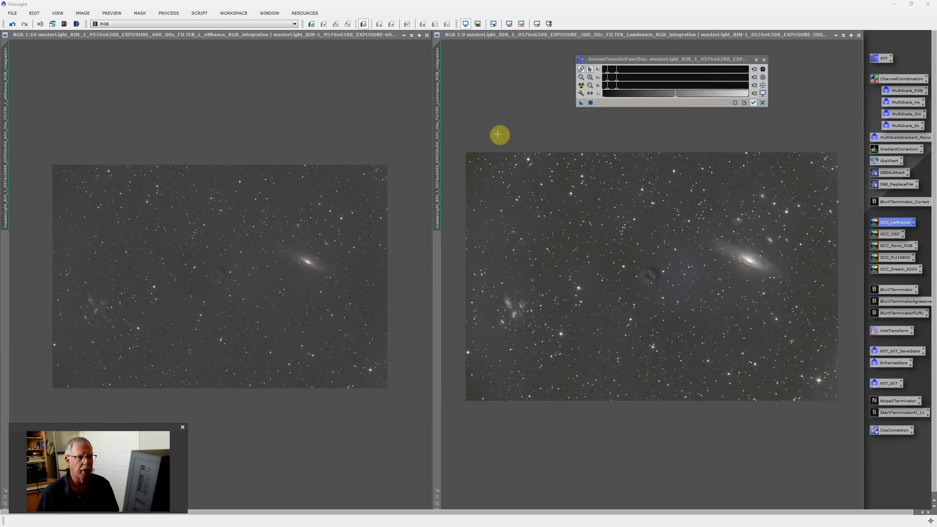
Open the saved HistogramTransformation process and place its window over the Luminance image, clear of the L-eNhance image.
click(651, 59)
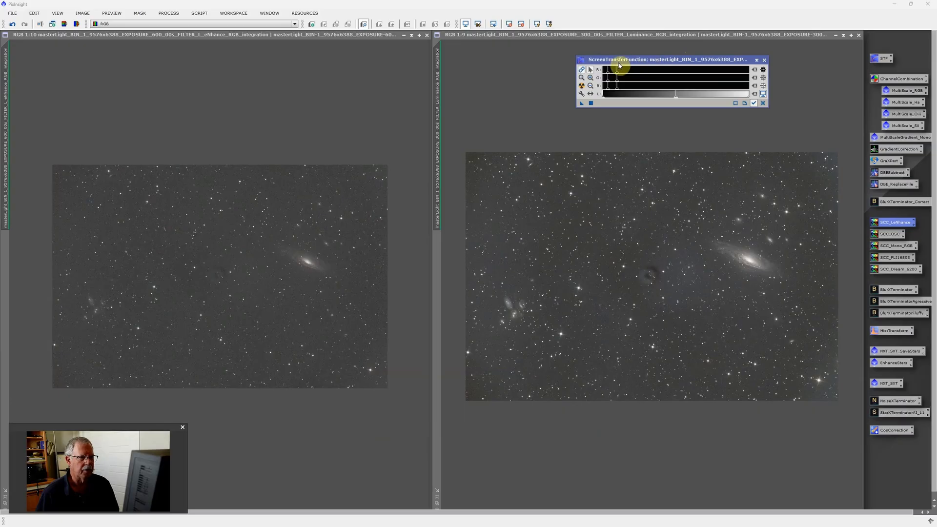
double_click(891, 332)
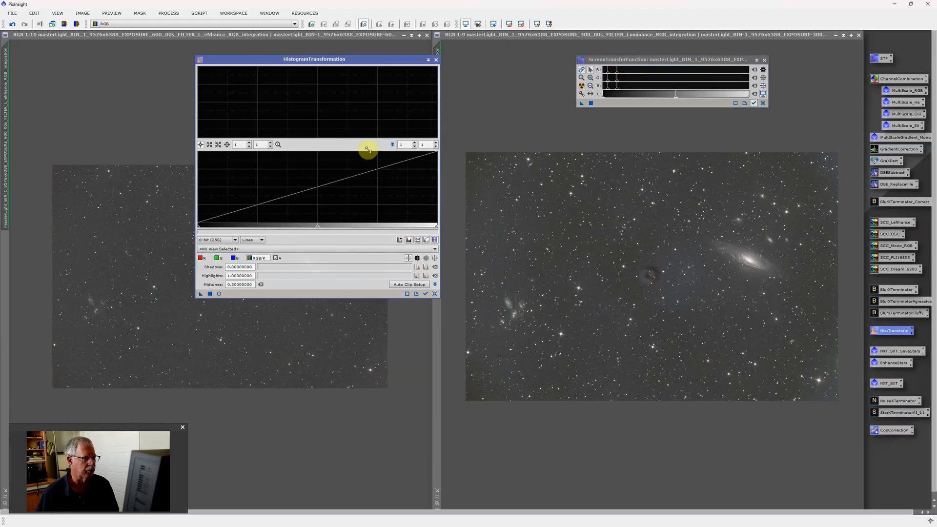
drag(362, 61, 456, 50)
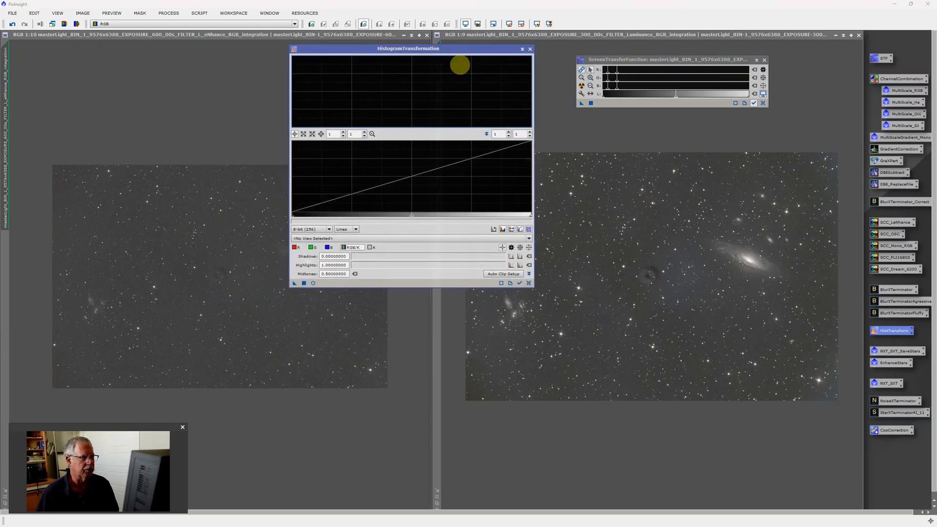
drag(421, 50, 624, 184)
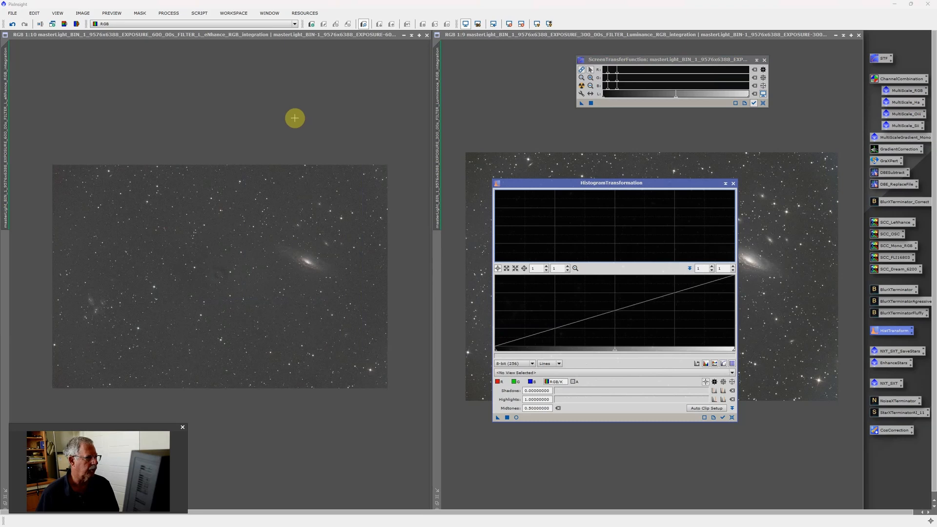
Auto-stretch the L-eNhance image and fine-tune its shadows and midtones in ScreenTransferFunction, checking the galaxy at 1:4.
click(295, 118)
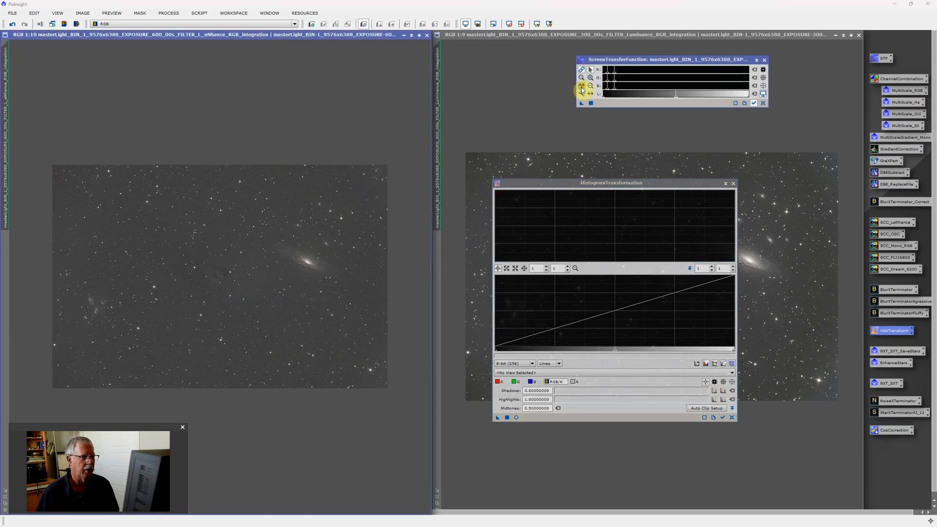
click(582, 87)
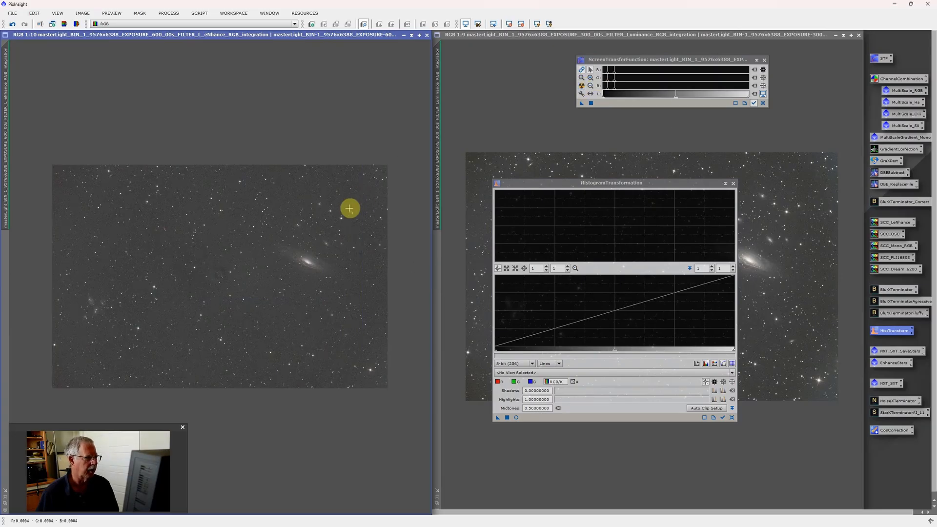
scroll(299, 264, up, 1)
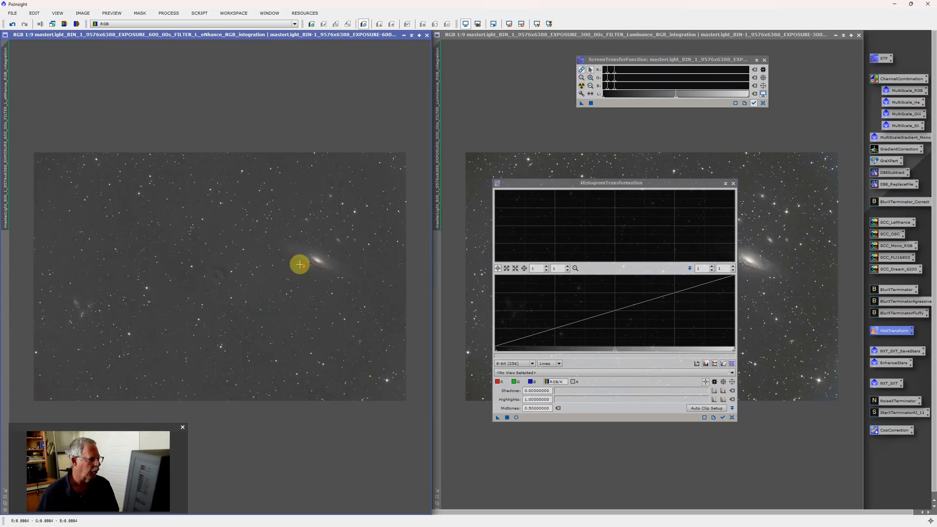
scroll(299, 264, up, 3)
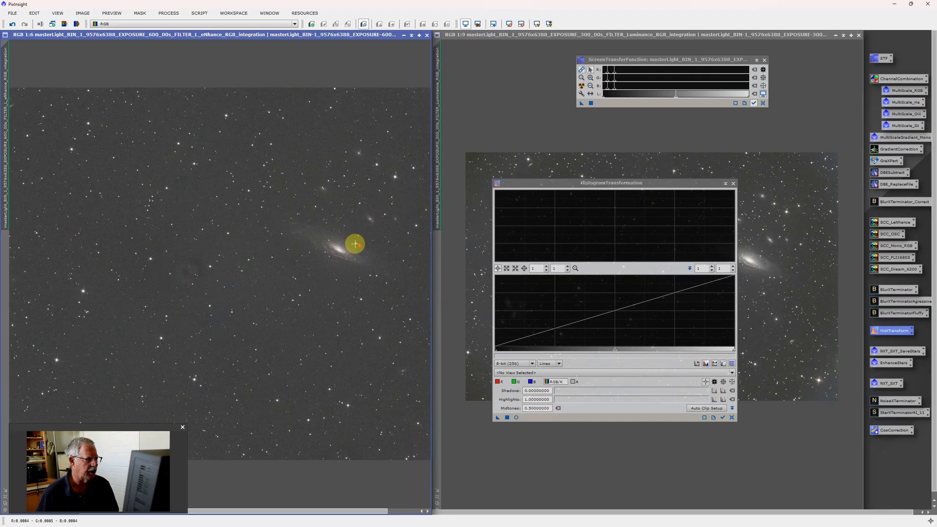
scroll(354, 244, up, 2)
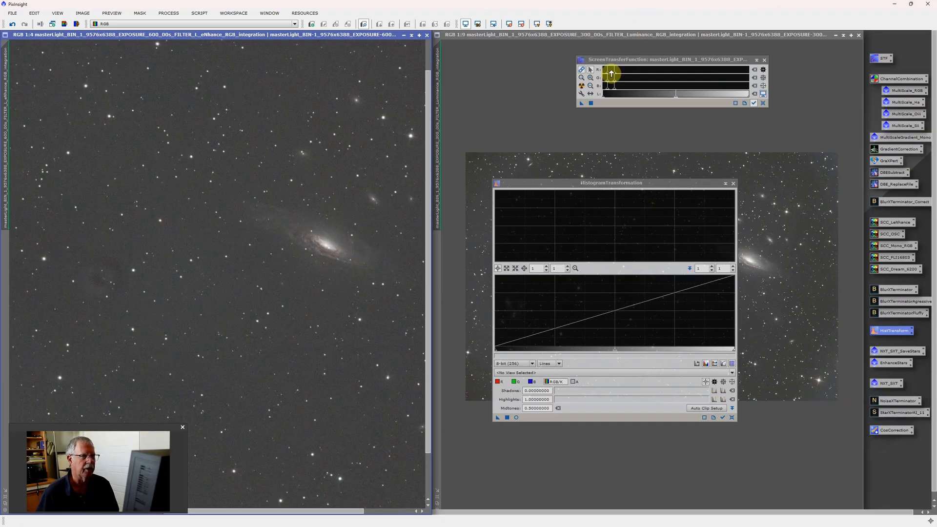
mouse_move(612, 73)
mouse_down()
mouse_move(660, 70)
mouse_move(623, 75)
mouse_up()
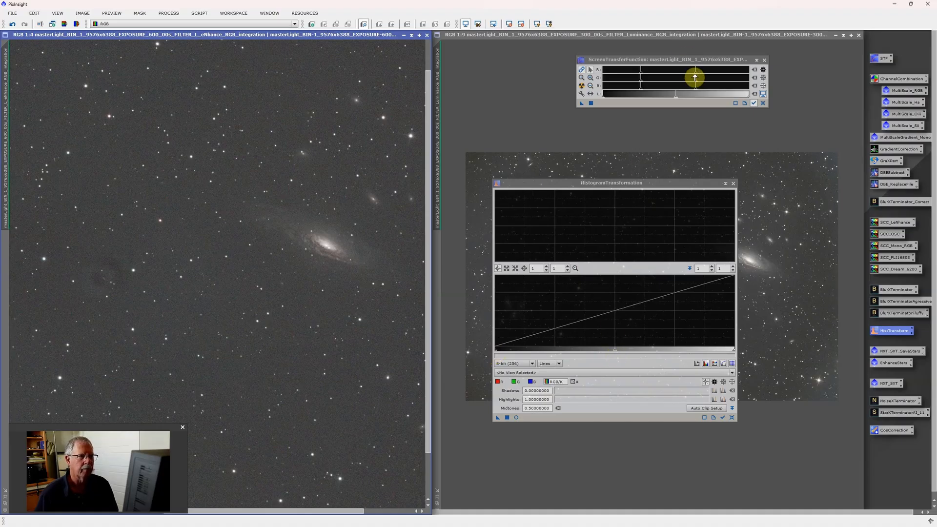
drag(695, 75, 651, 75)
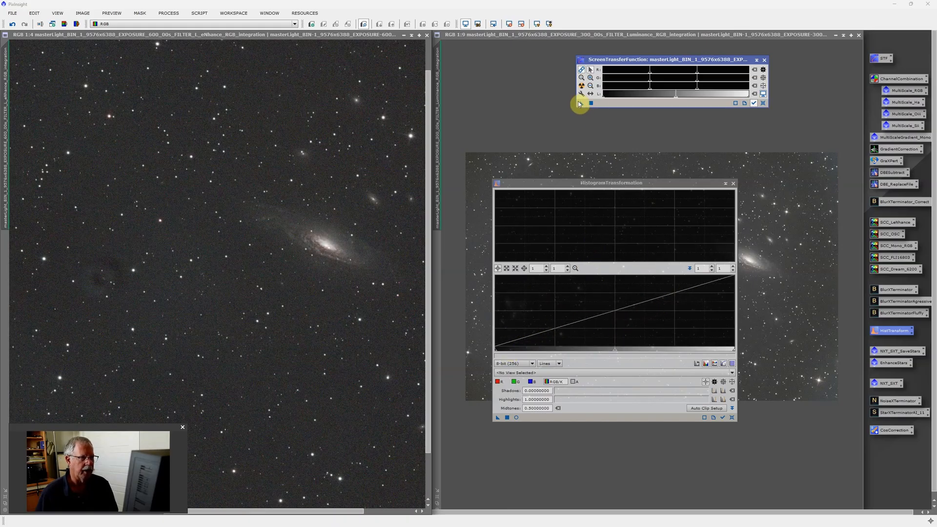
Transfer the adjusted screen stretch to HistogramTransformation and apply it permanently to the L-eNhance image.
drag(582, 106, 566, 417)
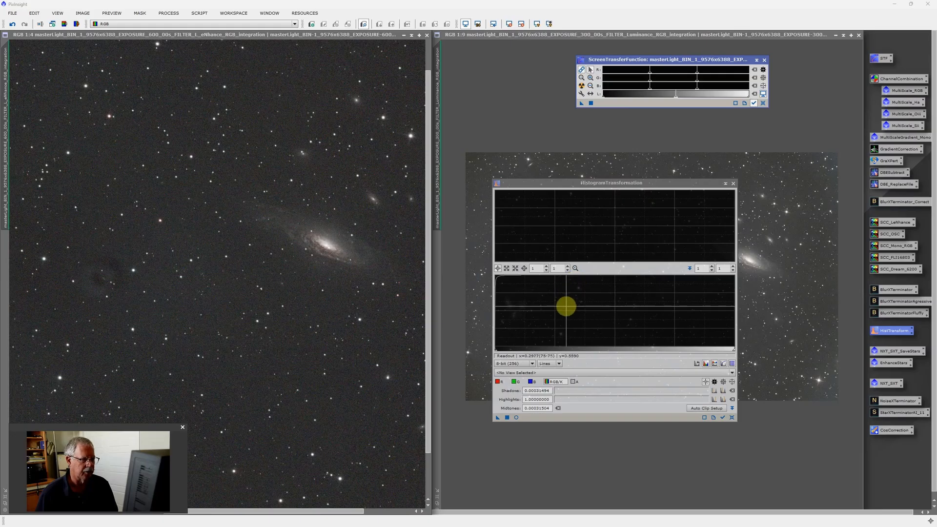
click(508, 418)
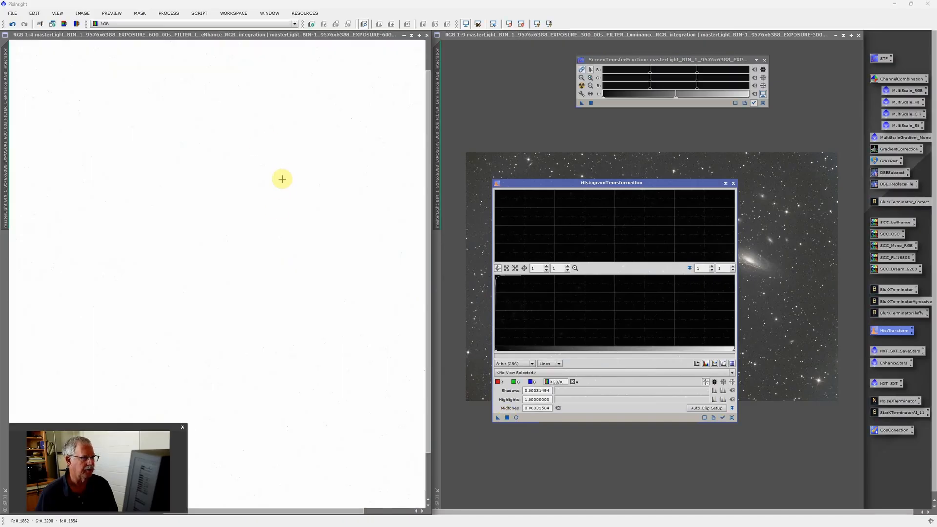
Move the HistogramTransformation window off the Luminance image, auto-stretch that image and raise the shadows point of its screen stretch.
click(520, 101)
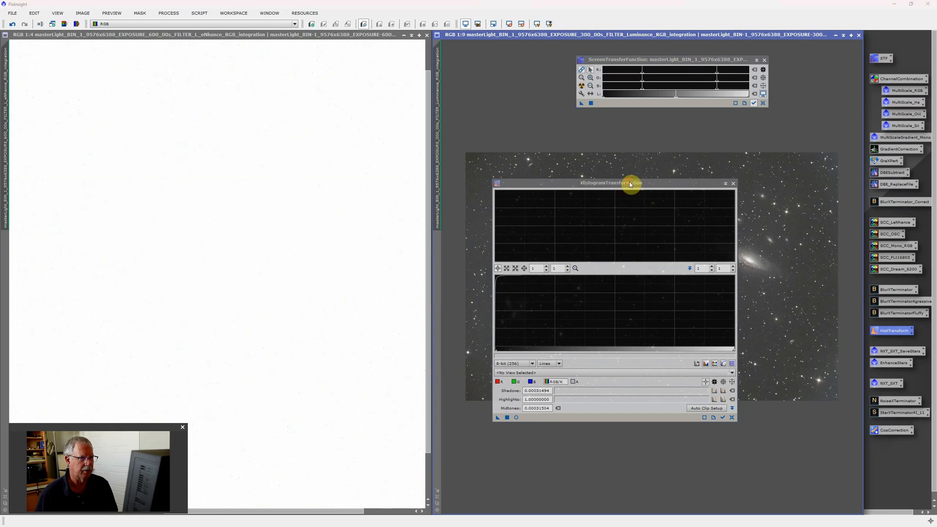
drag(630, 184, 232, 94)
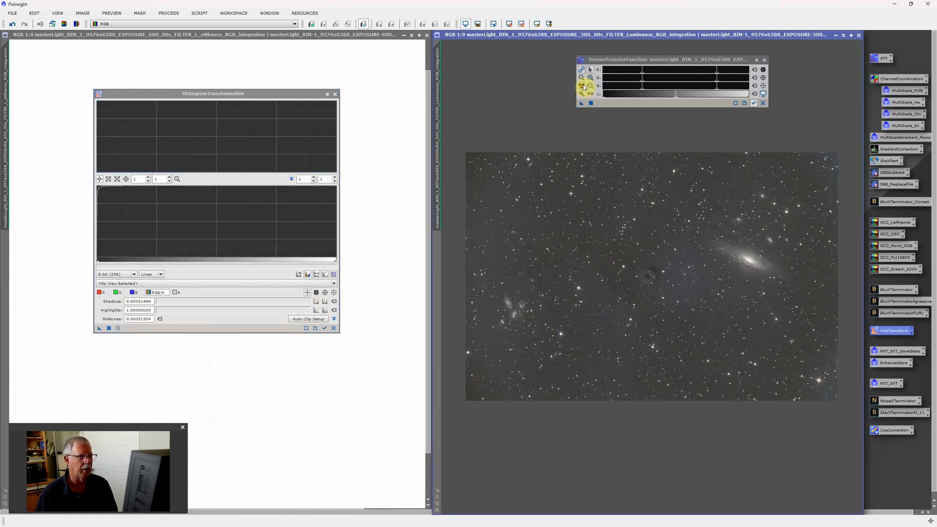
click(582, 86)
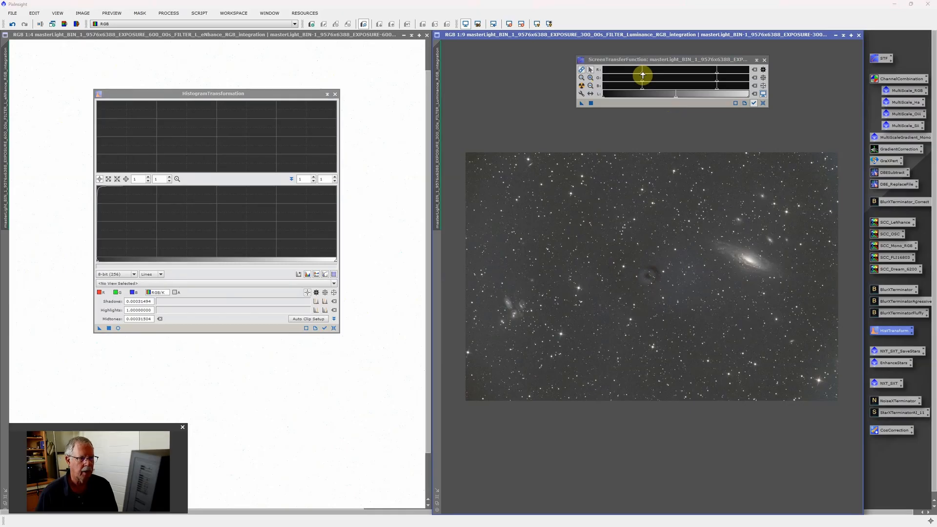
drag(643, 75, 652, 74)
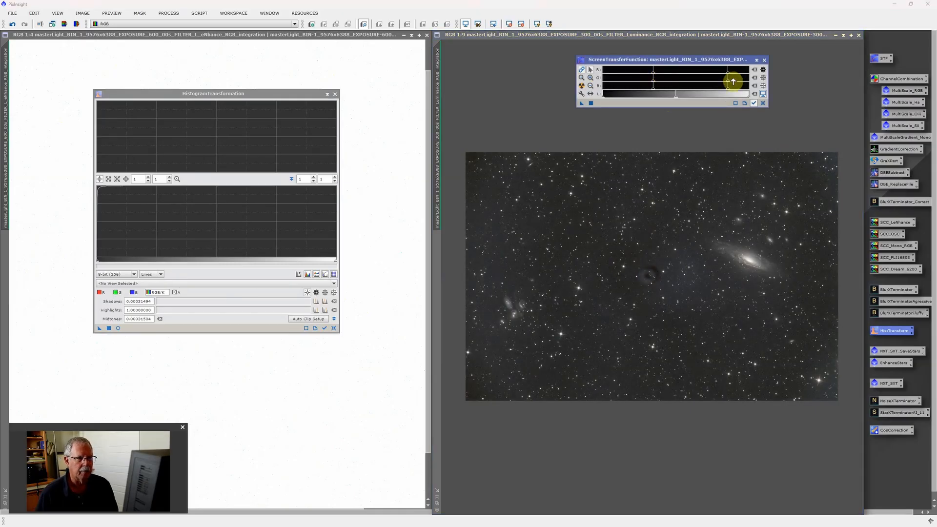
Check the Luminance galaxy at 1:3 and fine-tune its screen stretch to midtones about 0.0005 and shadows about 0.00036.
scroll(760, 193, up, 3)
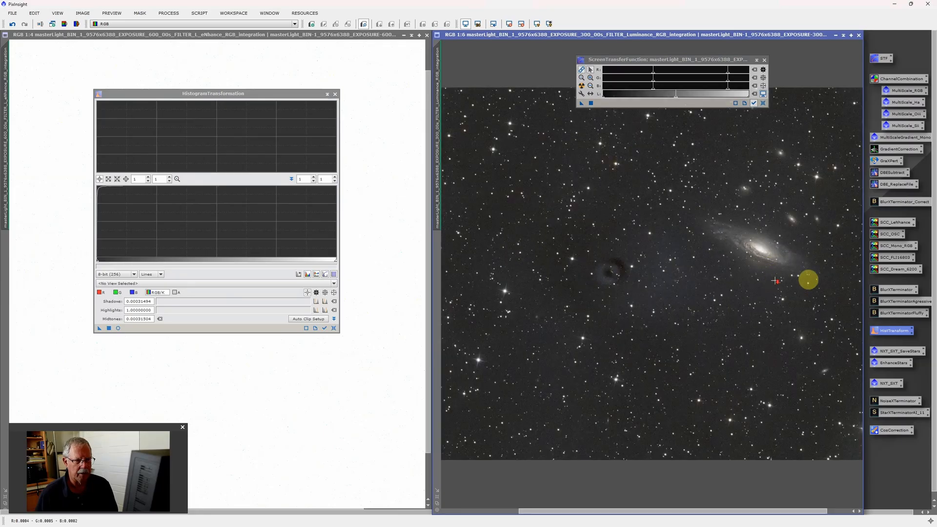
scroll(809, 275, up, 3)
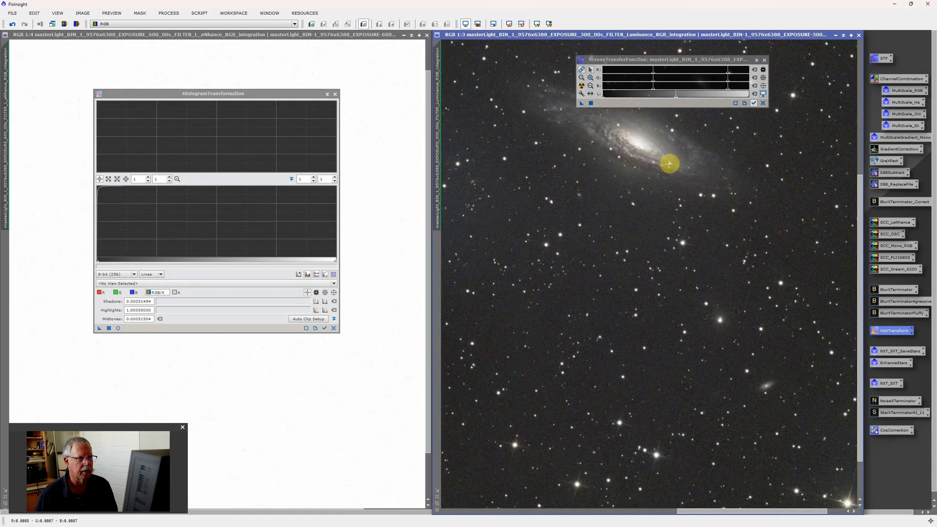
click(728, 75)
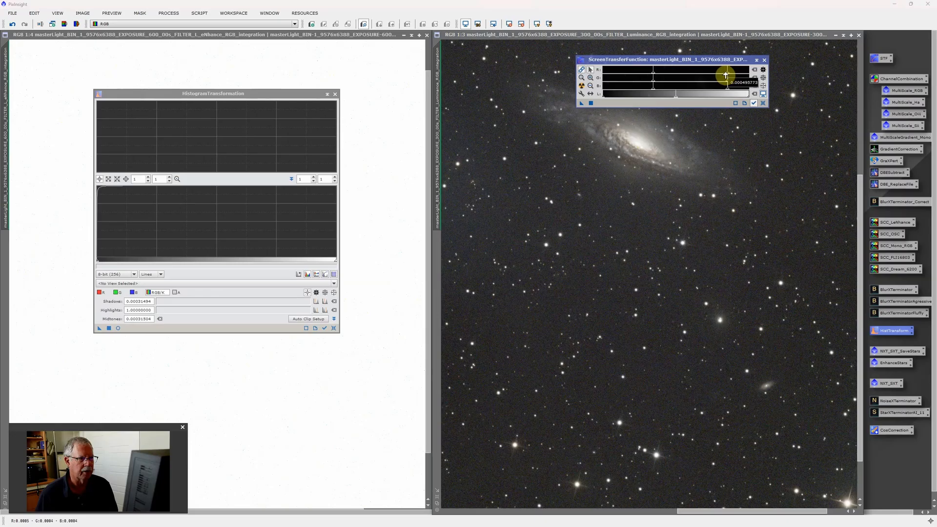
drag(726, 75, 724, 75)
drag(728, 75, 727, 74)
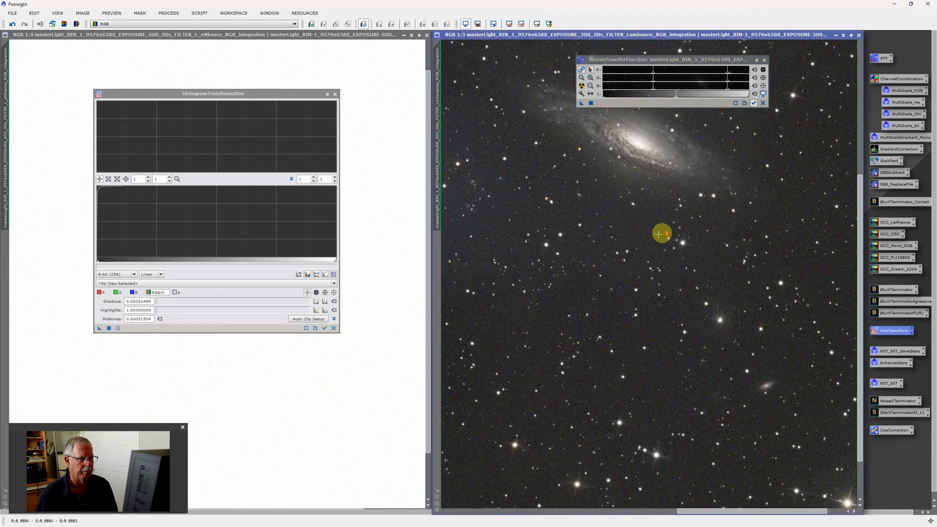
scroll(661, 235, down, 9)
scroll(663, 233, down, 1)
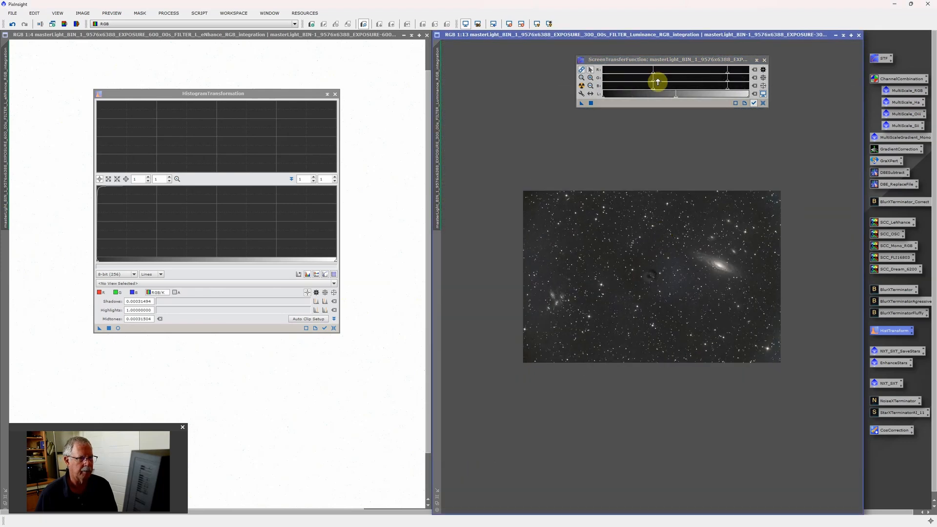
drag(655, 74, 654, 75)
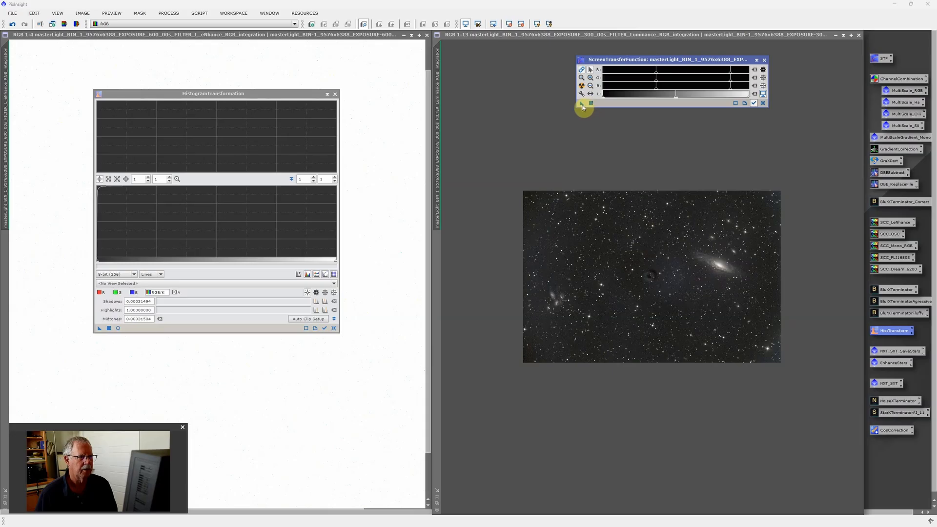
Transfer the adjusted screen stretch to HistogramTransformation, apply it permanently to the Luminance image and close HistogramTransformation.
drag(582, 105, 247, 269)
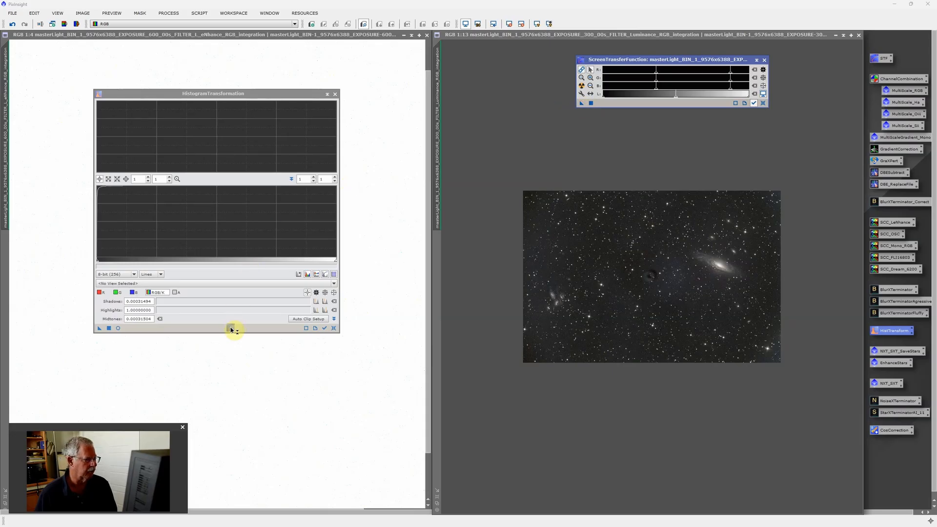
drag(231, 331, 230, 332)
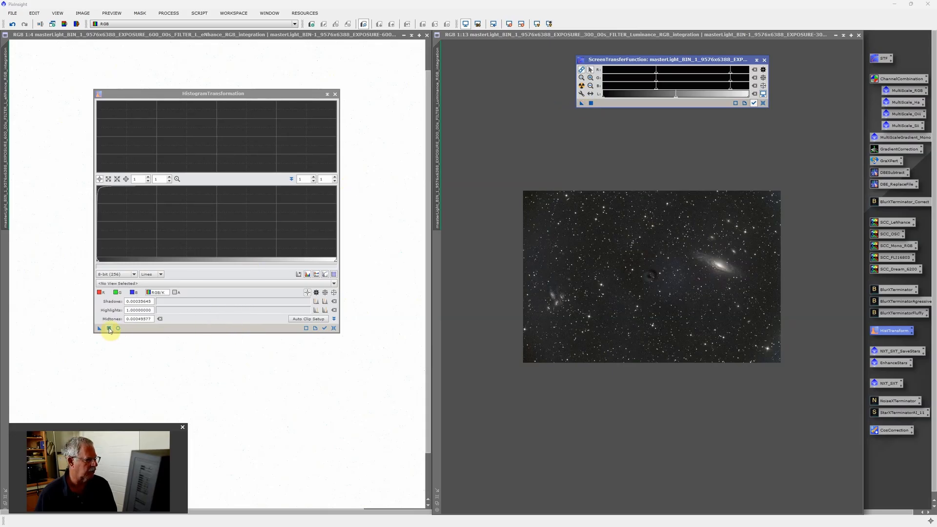
click(109, 328)
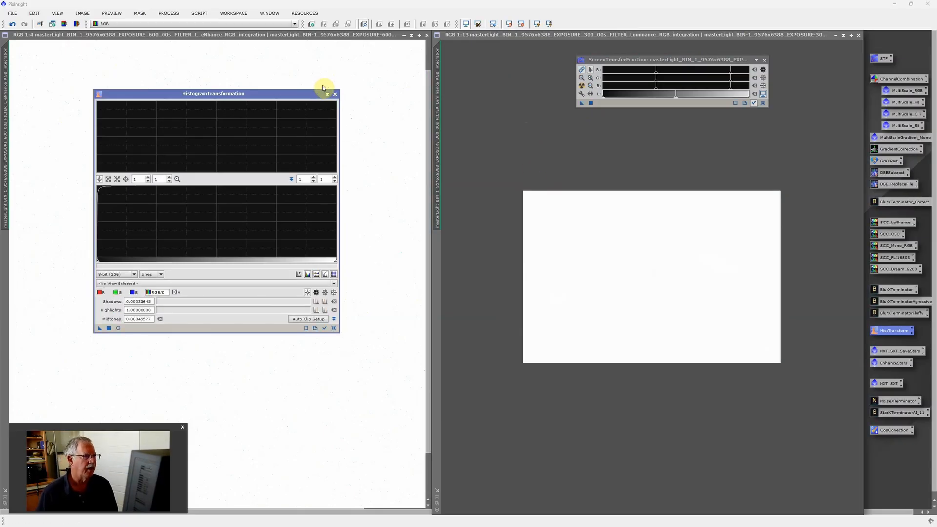
click(336, 94)
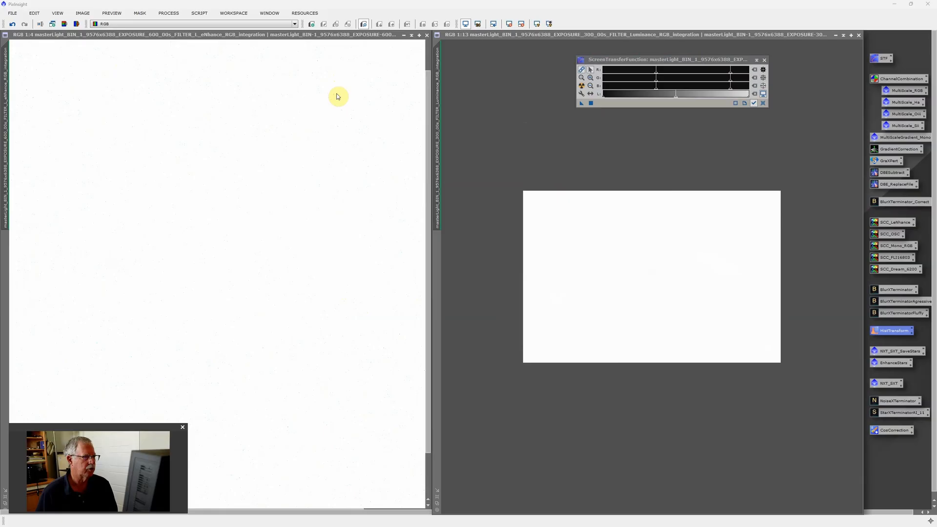
Close ScreenTransferFunction and turn off the screen stretch on both images, showing each galaxy field in full.
click(766, 60)
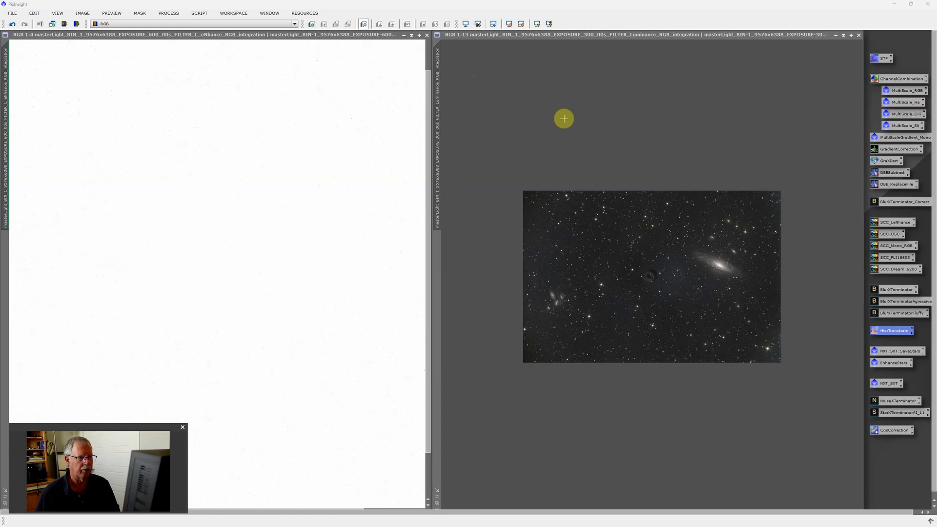
click(195, 132)
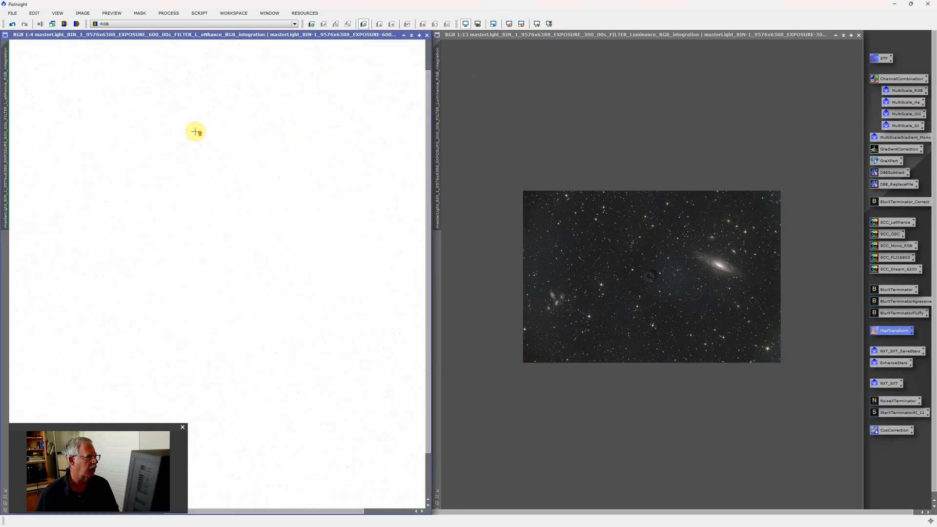
scroll(195, 132, down, 6)
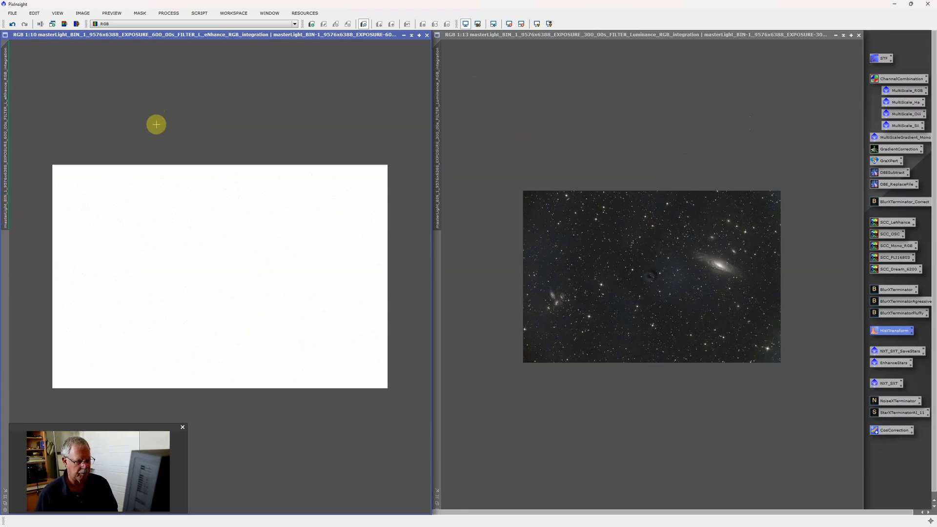
key(ctrl+F12)
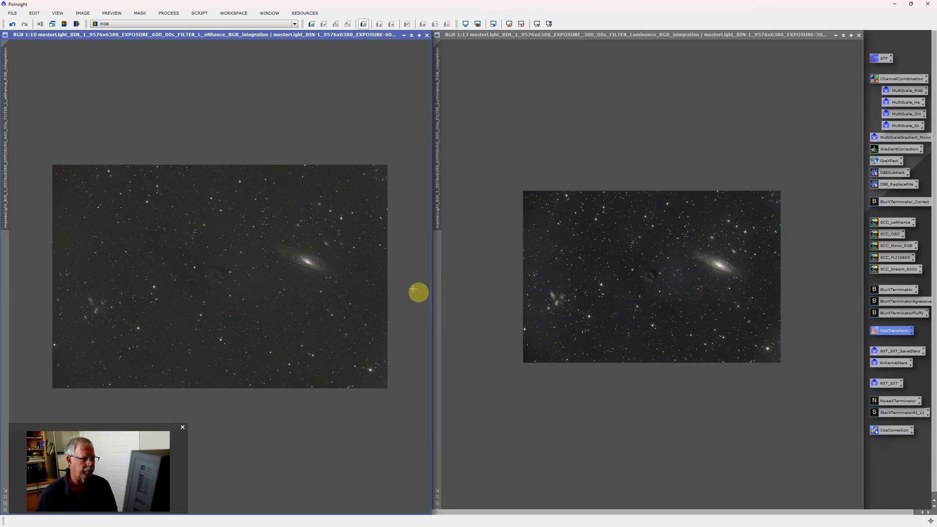
scroll(746, 281, up, 4)
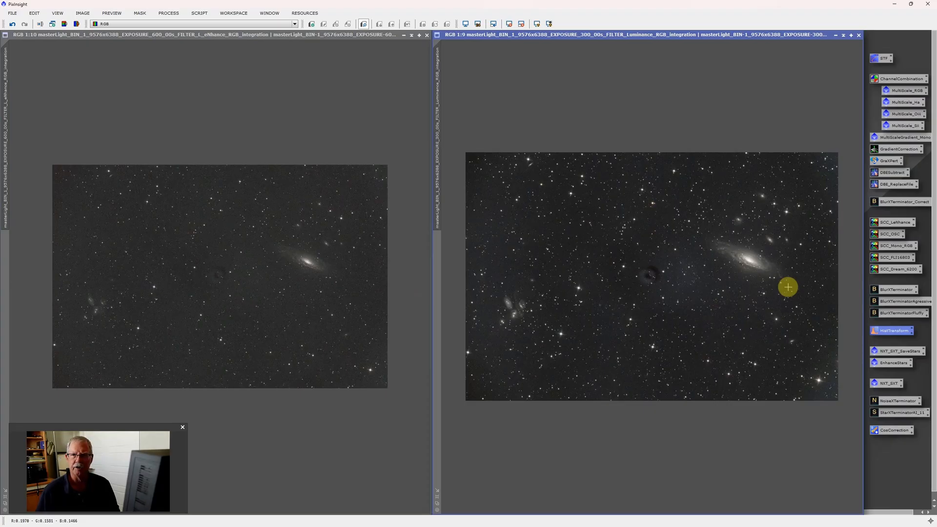
Run the saved NXT_SXT_SaveStars process on both images through the ImageContainer and close the container.
click(898, 352)
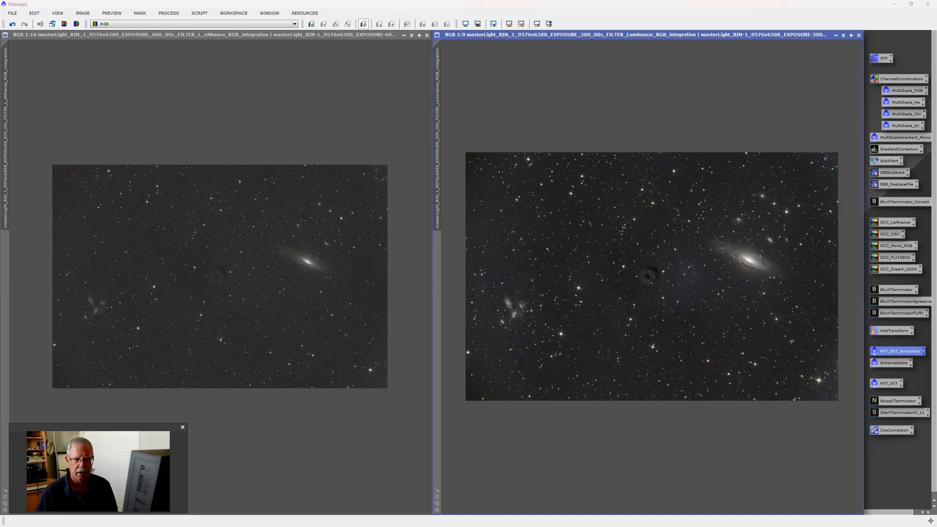
drag(936, 139, 488, 201)
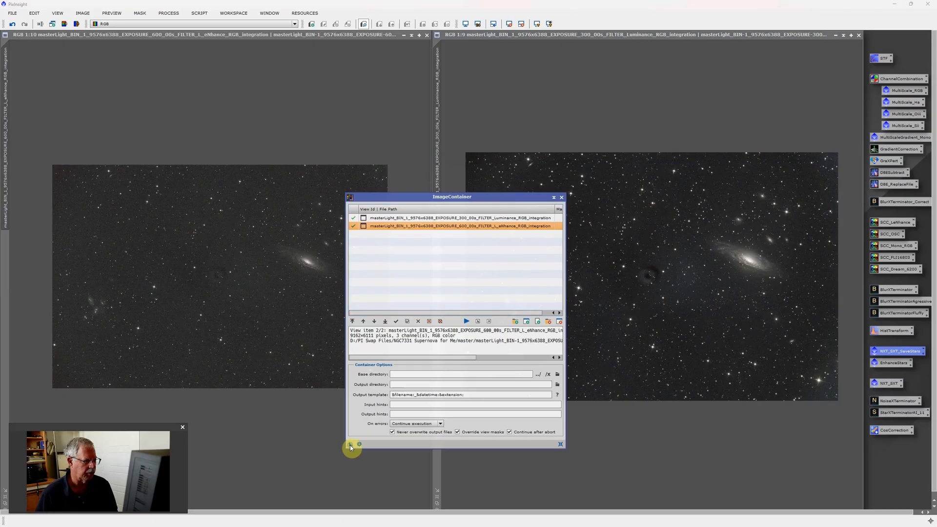
drag(350, 445, 902, 351)
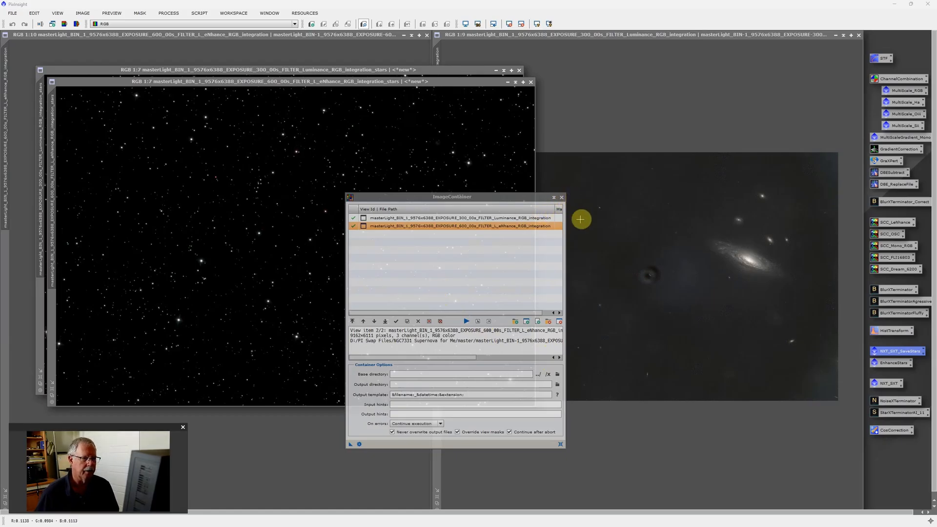
click(562, 197)
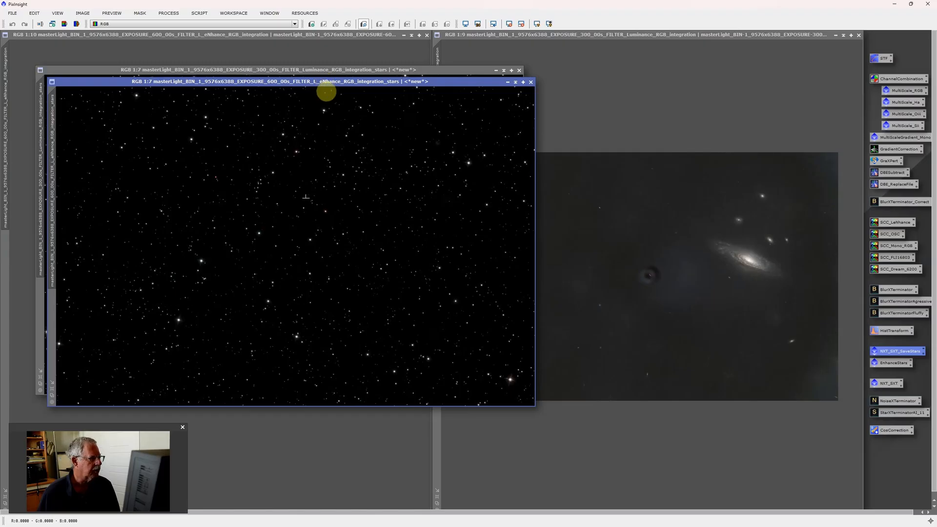
Offset the two star-image windows to compare them, and apply the saved EnhanceStars process to the Luminance stars image.
click(330, 70)
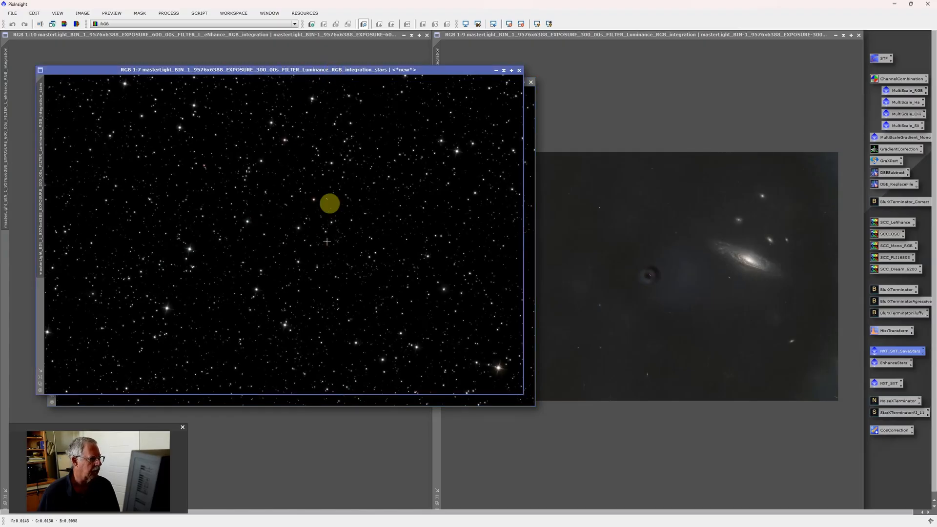
drag(323, 74, 401, 105)
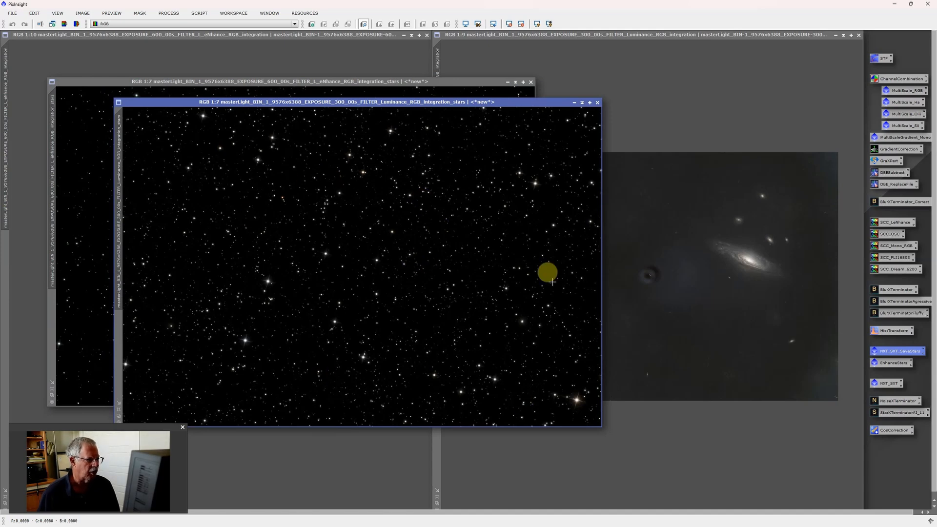
click(374, 82)
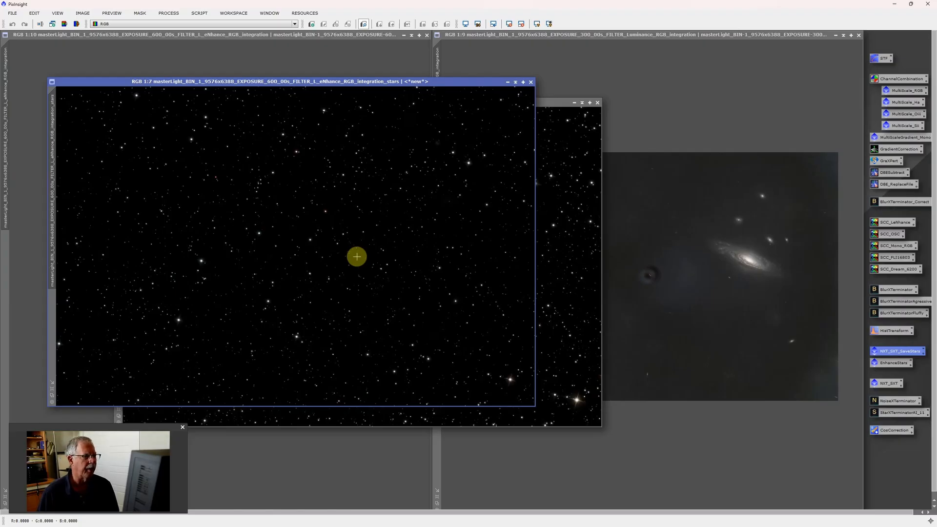
click(561, 215)
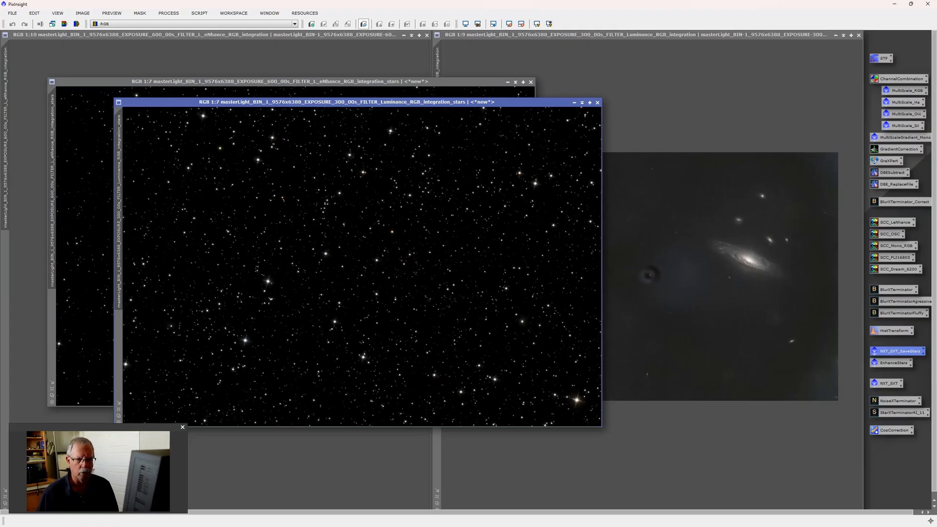
click(894, 364)
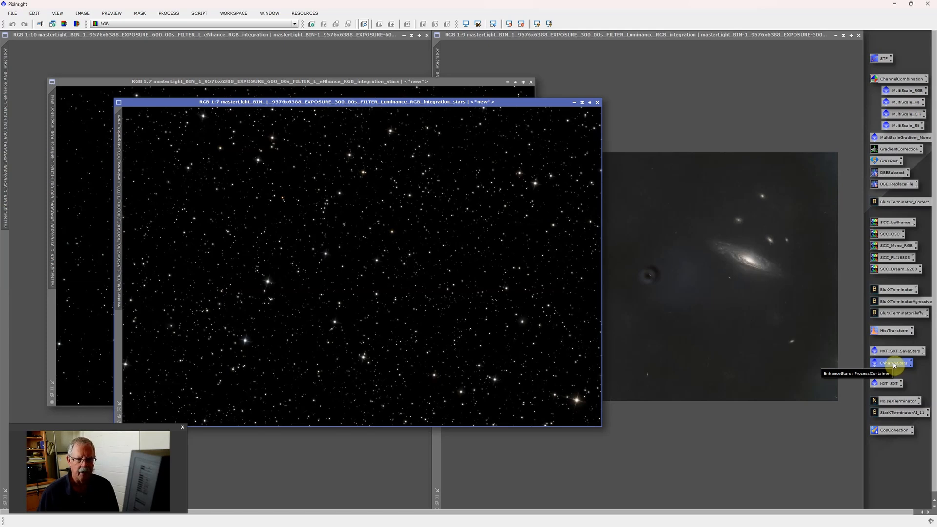
drag(894, 363, 479, 273)
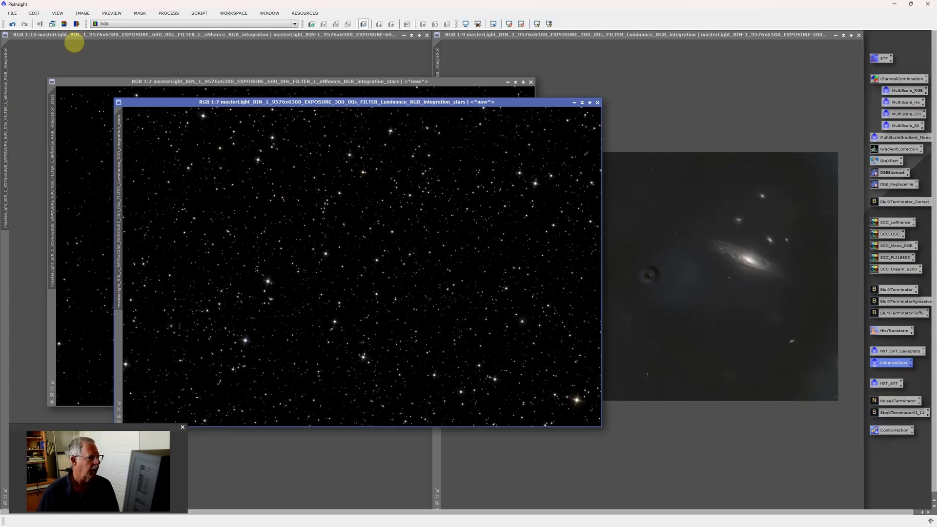
Save the Luminance stars image as a 16-bit TIFF in Astro > NUC1 Data > NGC7331 Supernova for Me and iconize its window.
click(20, 9)
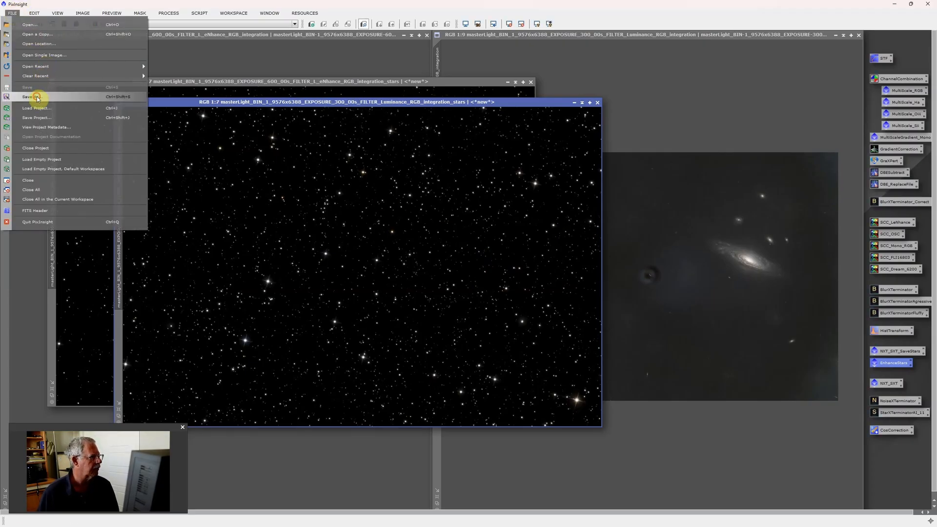
click(320, 175)
key(ctrl+shift+s)
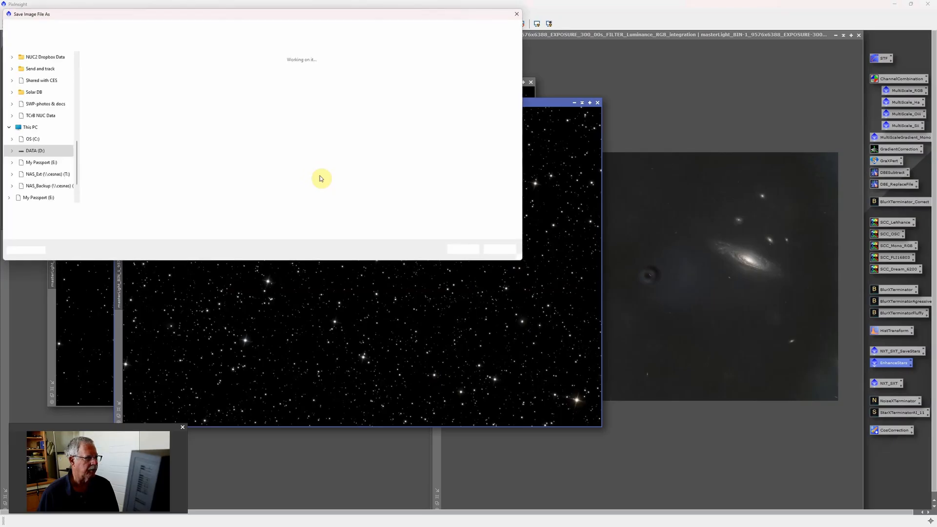
click(122, 30)
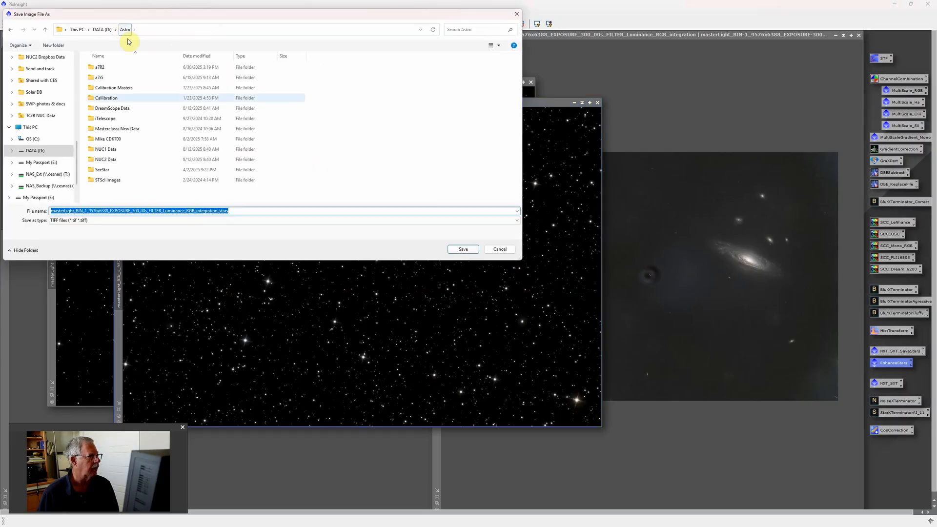
double_click(115, 149)
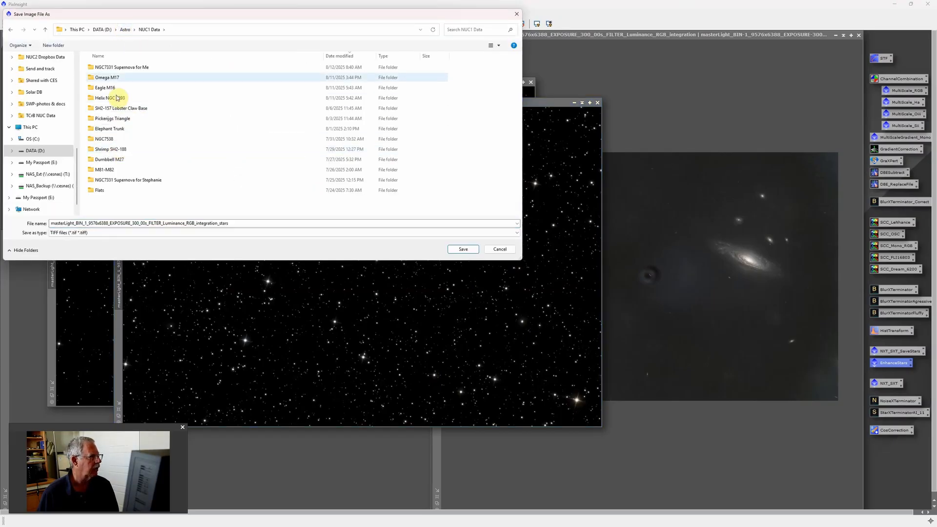
double_click(117, 67)
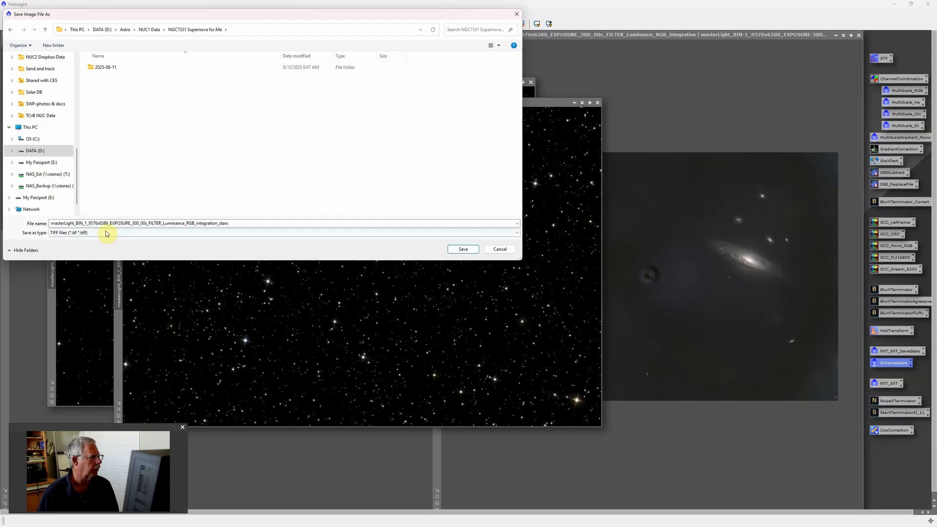
click(463, 250)
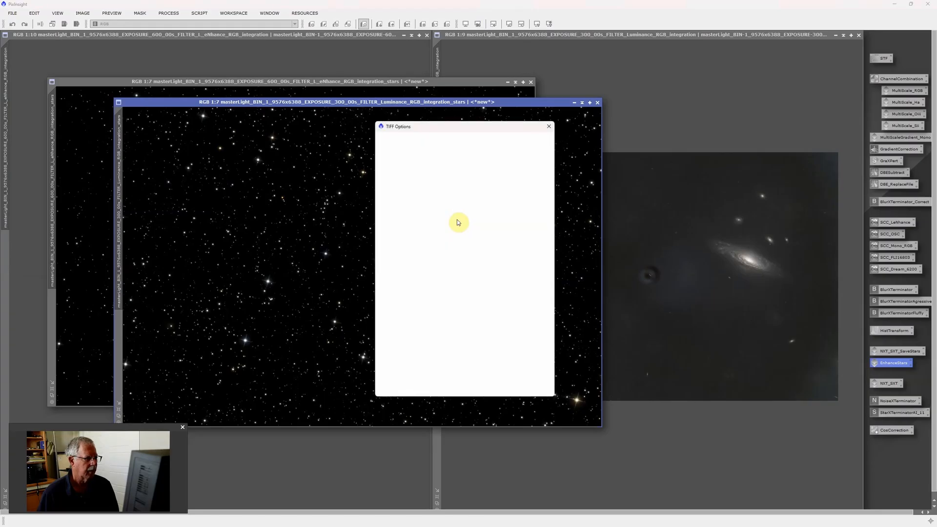
click(409, 153)
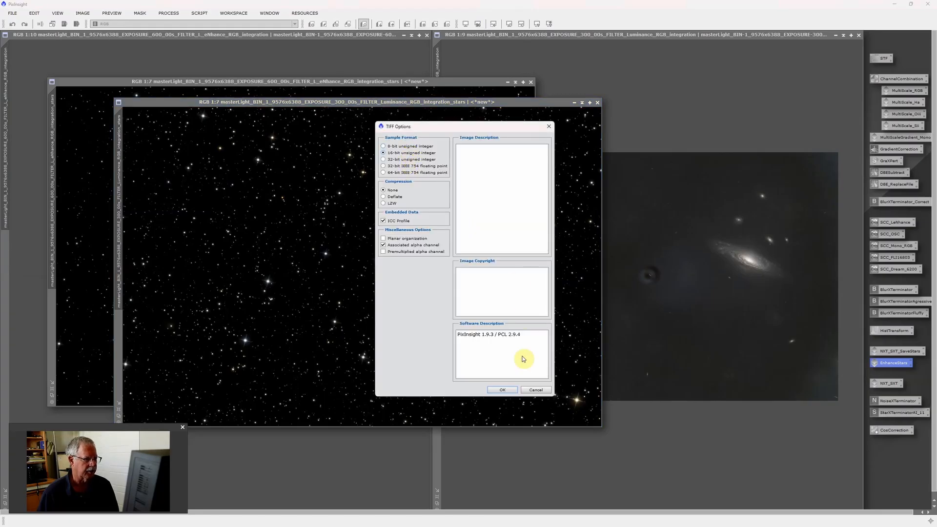
click(503, 389)
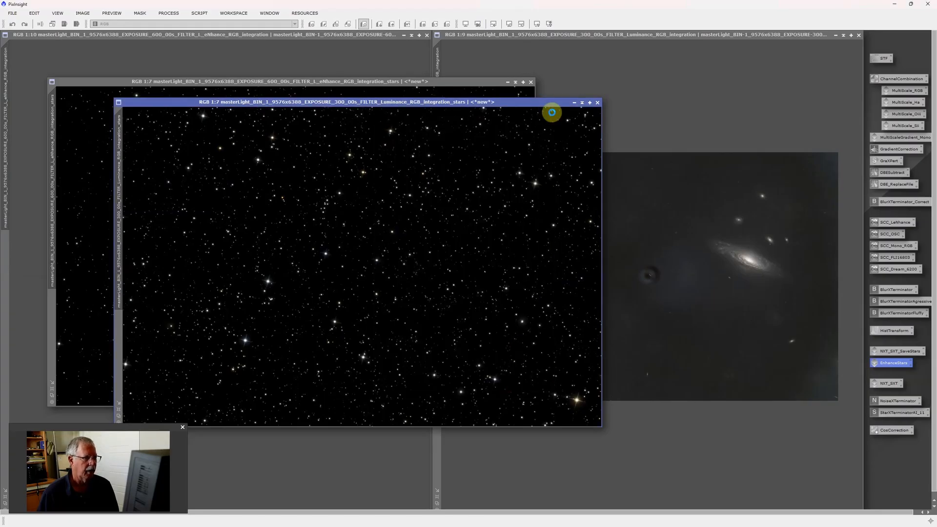
click(574, 102)
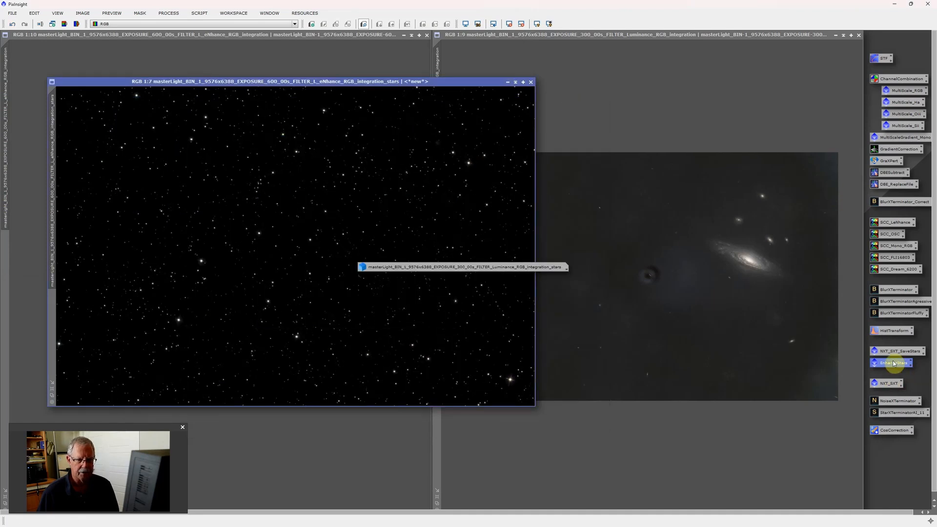
Apply the saved EnhanceStars process to the L-eNhance stars image and save it as a TIFF in the same folder, iconizing its window.
drag(894, 363, 339, 209)
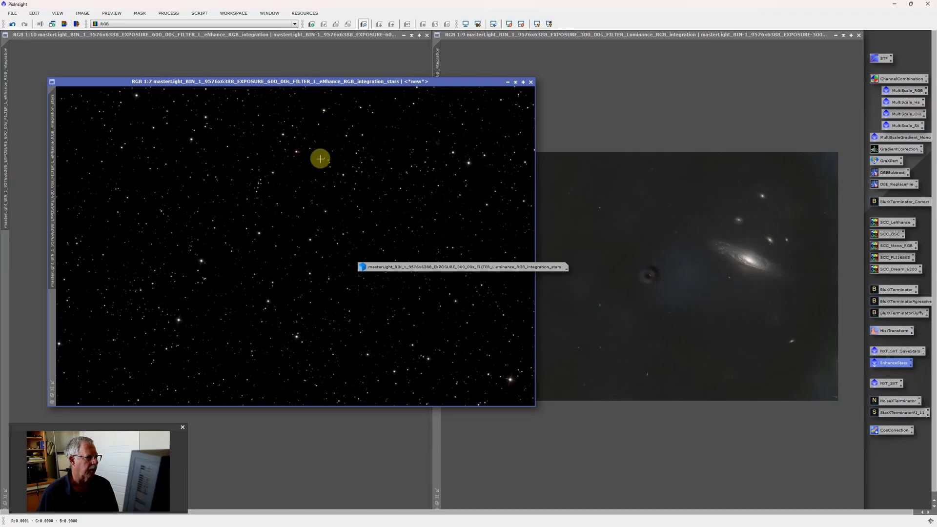
click(12, 13)
click(41, 98)
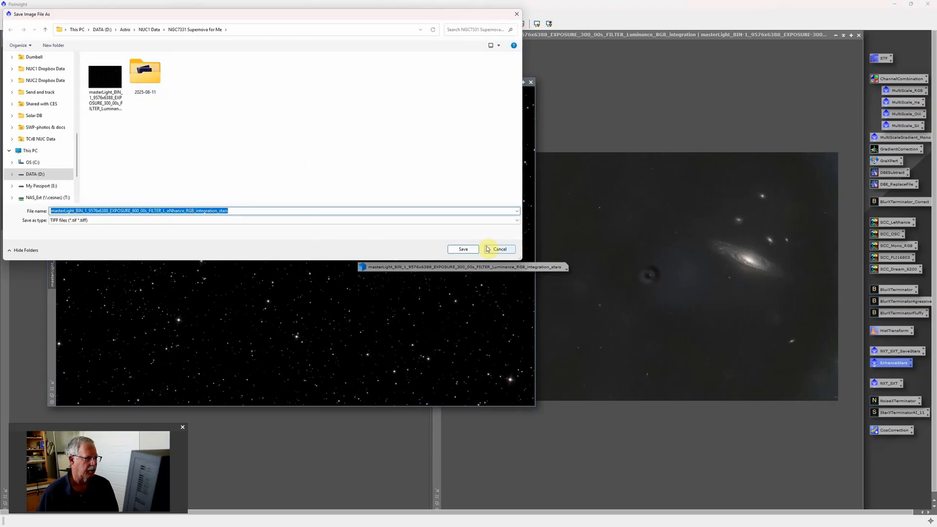
click(466, 249)
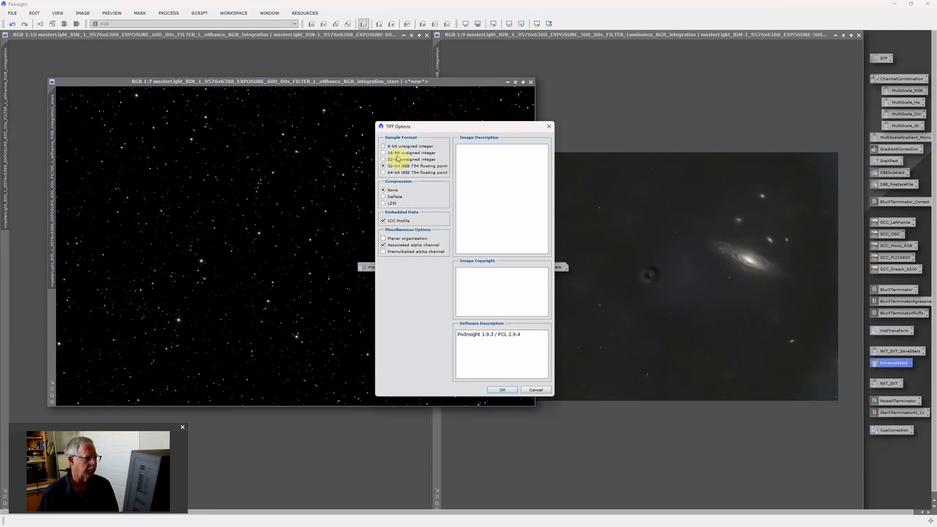
click(503, 389)
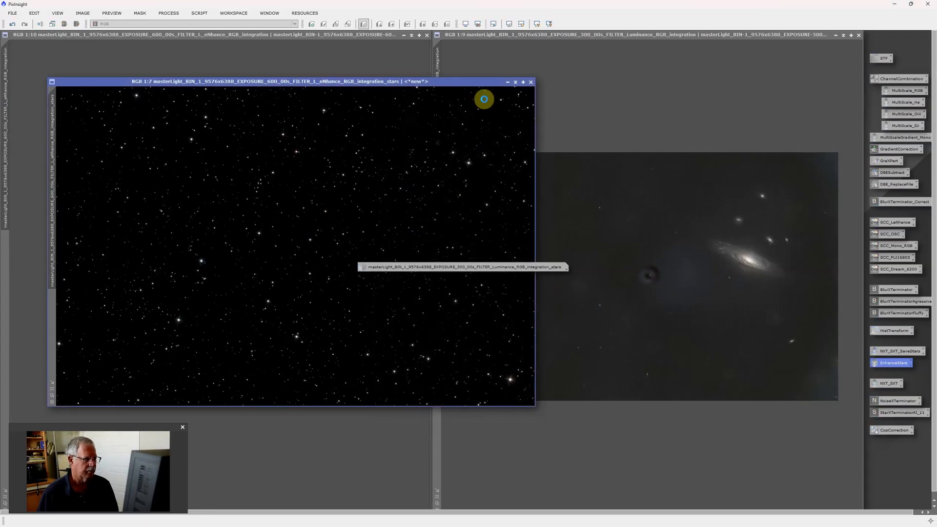
click(507, 82)
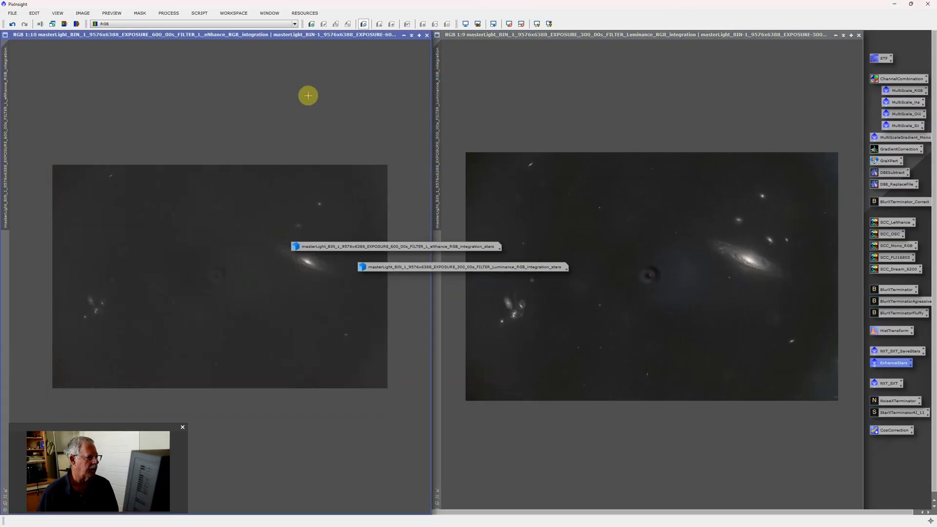
Save the starless L-eNhance image as a 16-bit TIFF in Astro > NUC1 Data > NGC7331 Supernova for Me and iconize its window.
click(12, 13)
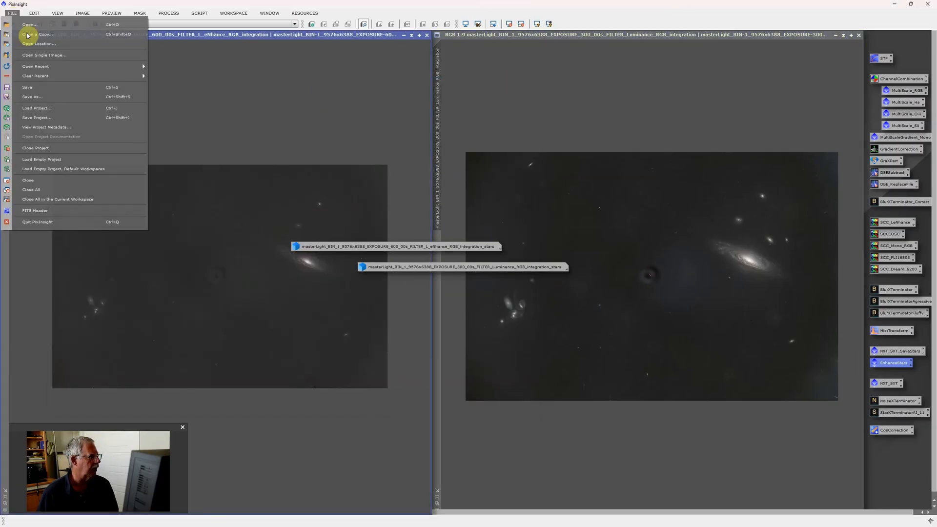
click(45, 96)
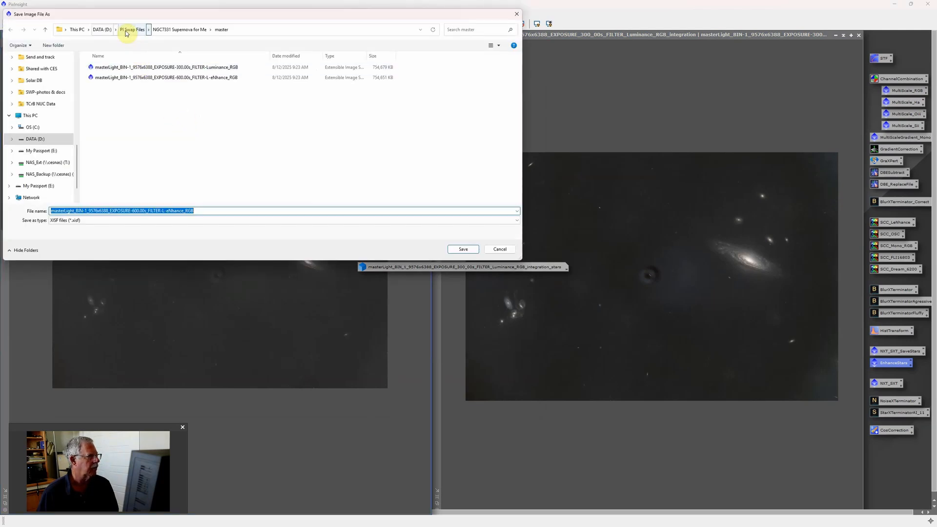
click(101, 29)
double_click(109, 67)
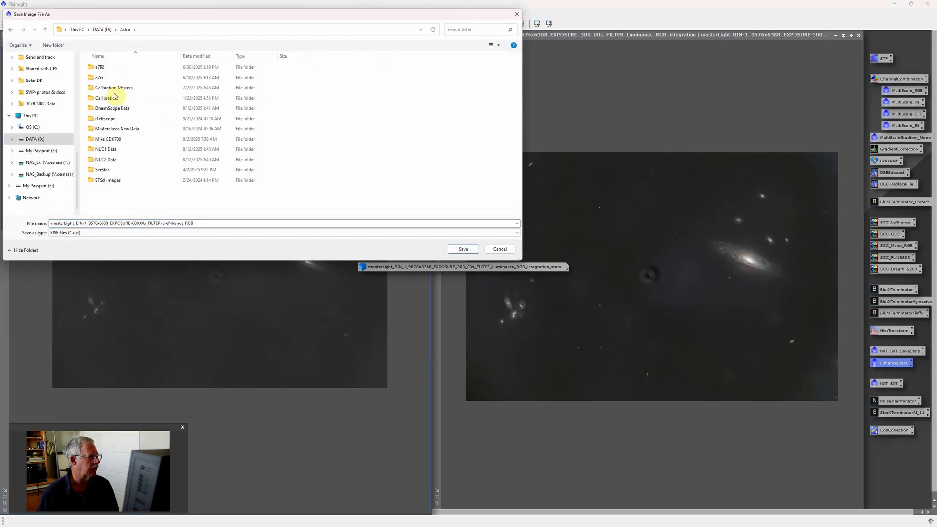
double_click(109, 148)
double_click(110, 67)
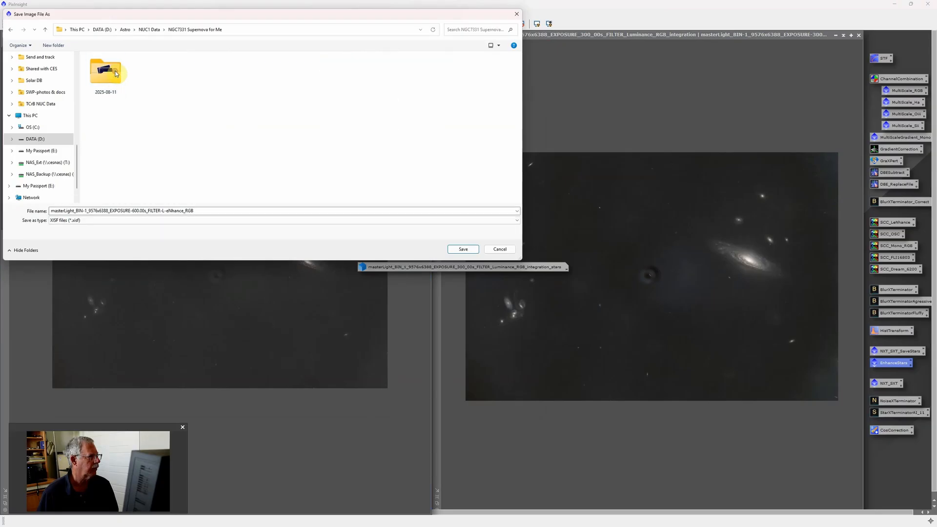
click(98, 221)
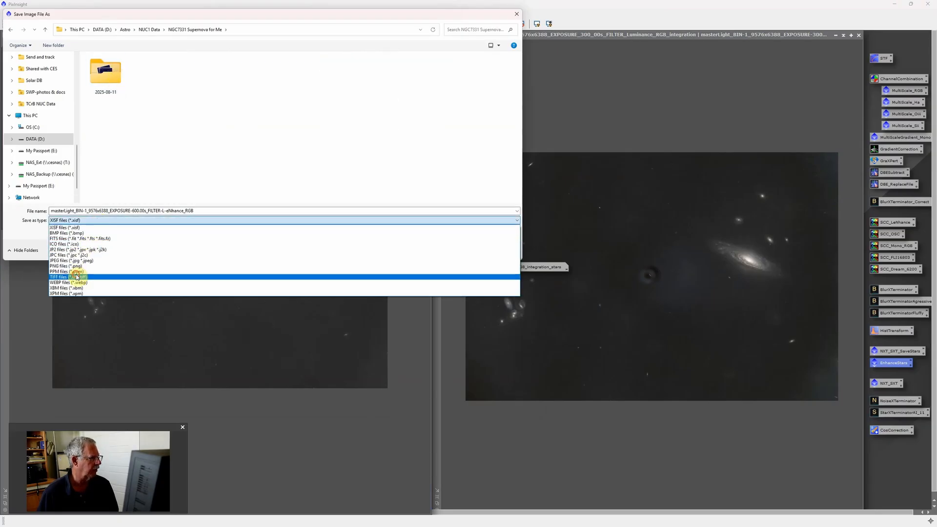
click(76, 277)
click(456, 249)
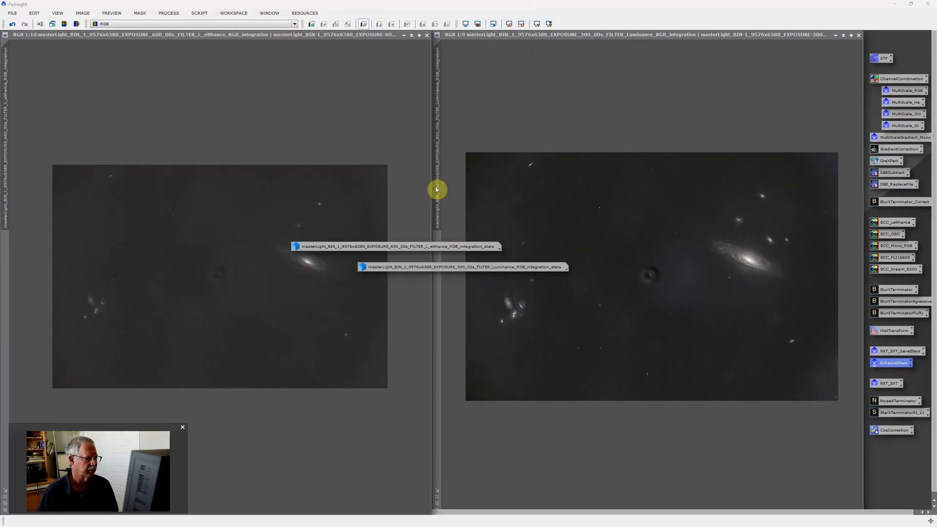
click(399, 153)
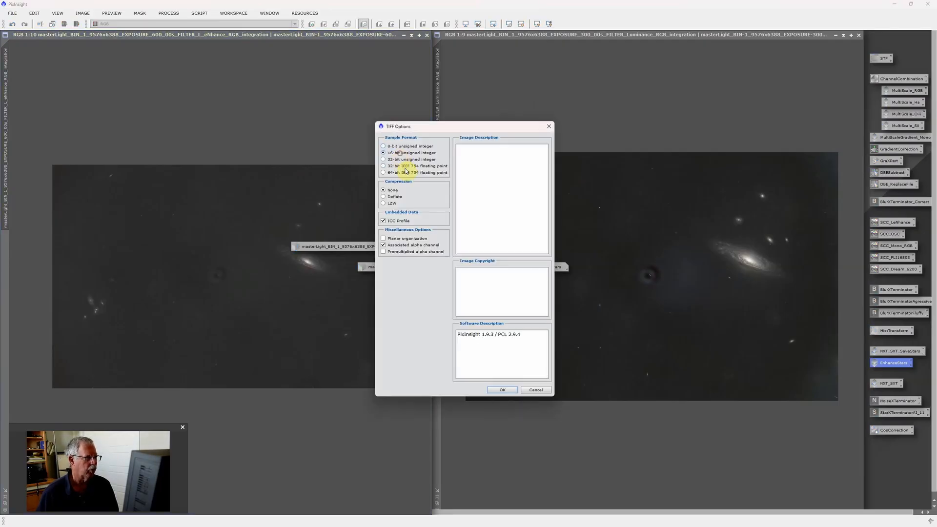
click(499, 389)
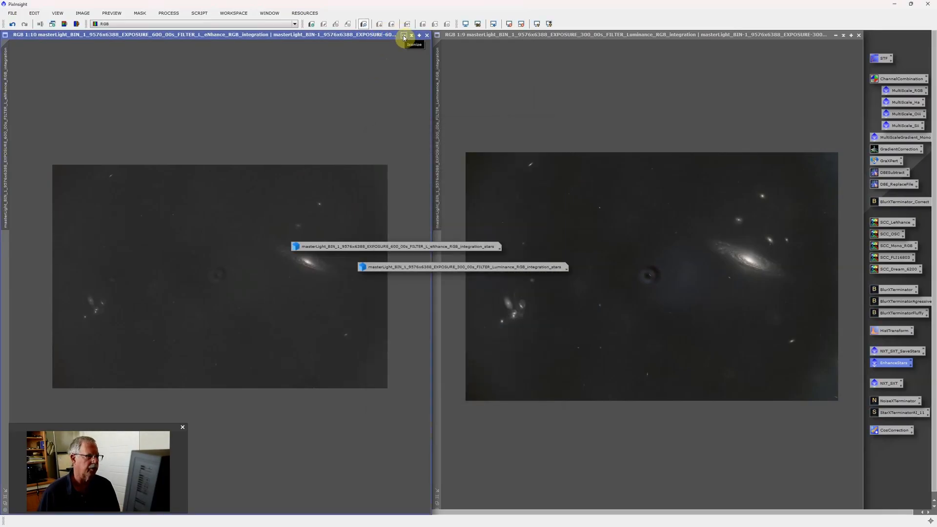
click(405, 36)
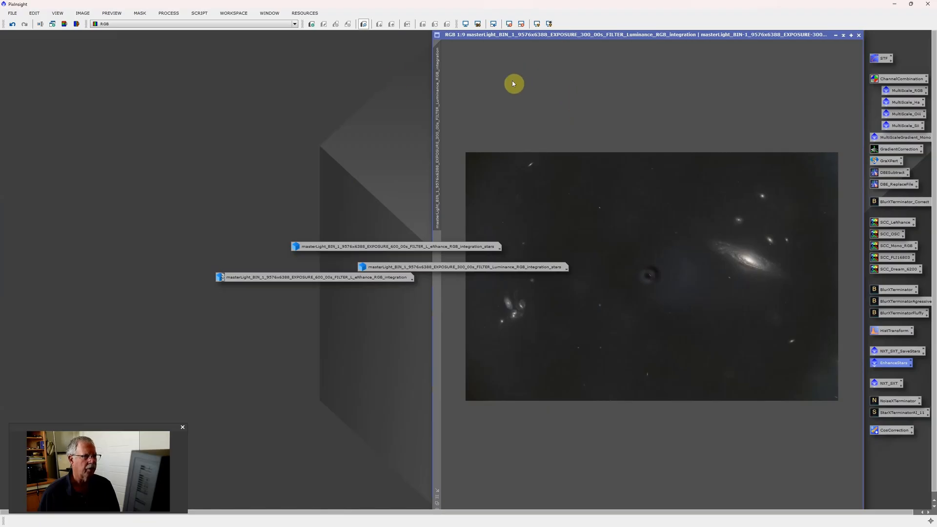
Save the starless Luminance image as a 16-bit TIFF in Astro > NUC1 Data > NGC7331 Supernova for Me.
click(13, 14)
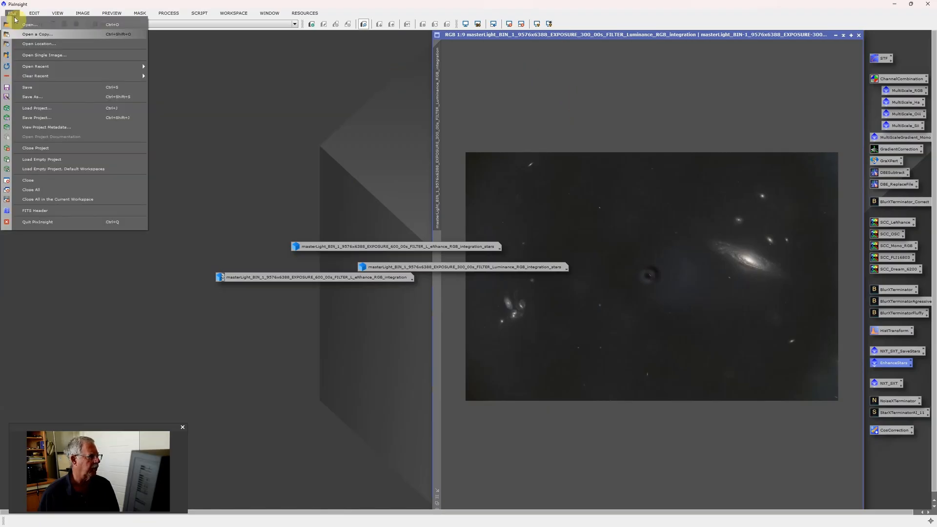
click(37, 96)
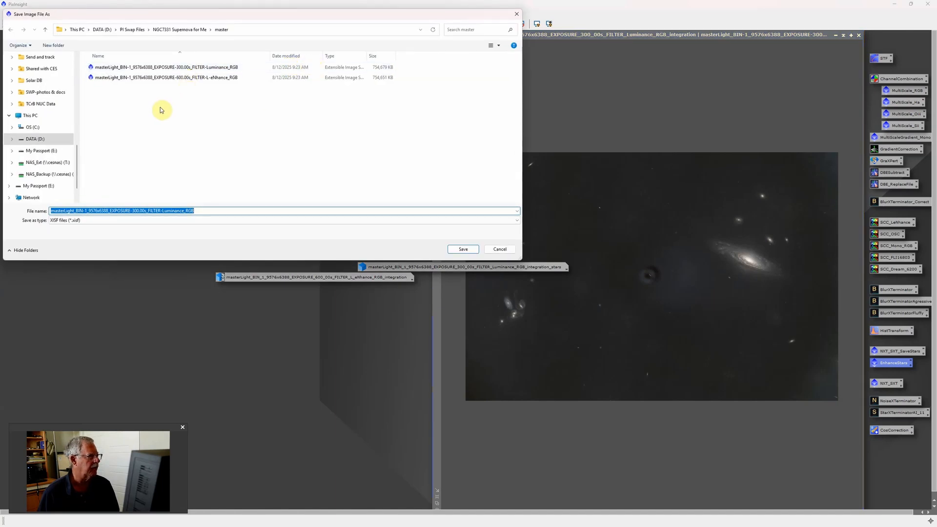
click(102, 29)
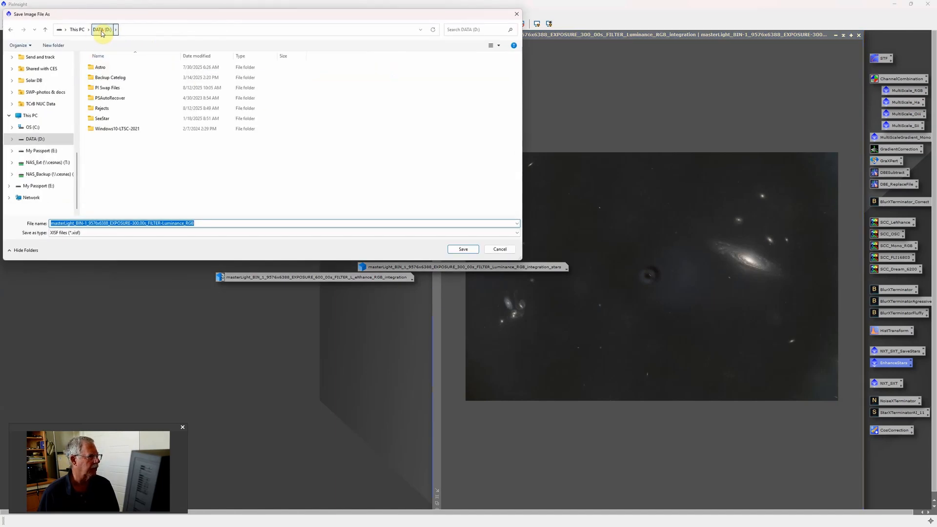
double_click(100, 67)
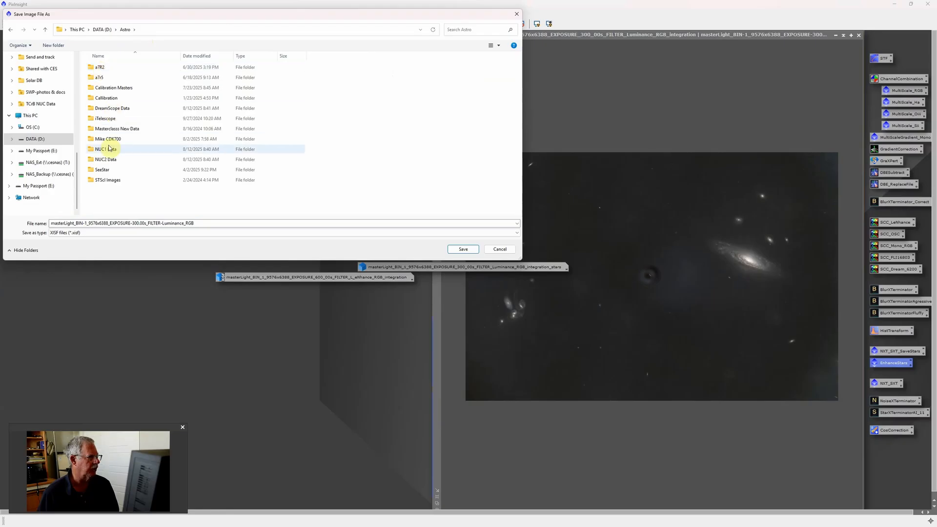
double_click(107, 150)
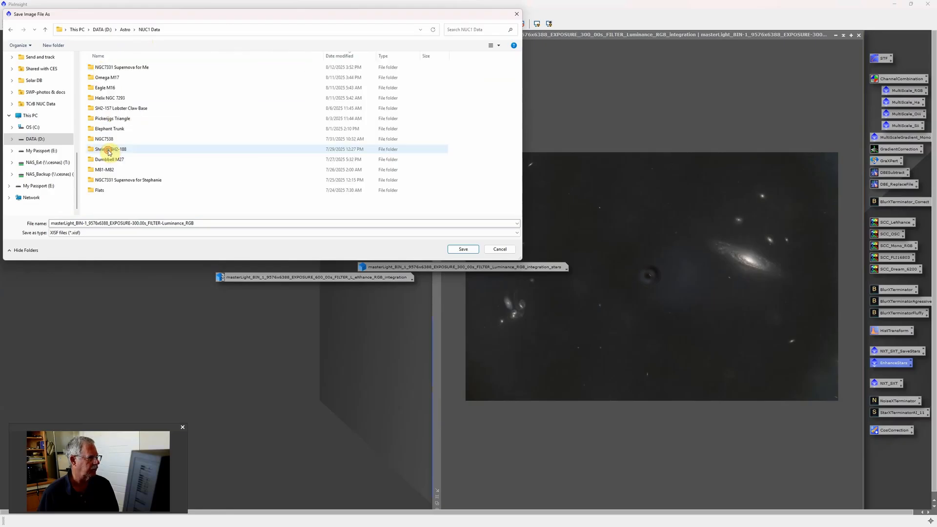
double_click(147, 68)
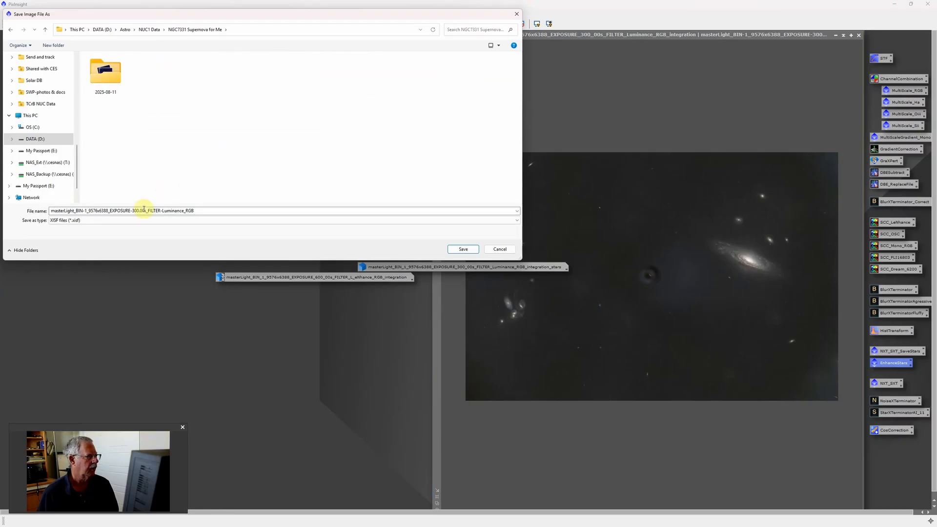
click(124, 222)
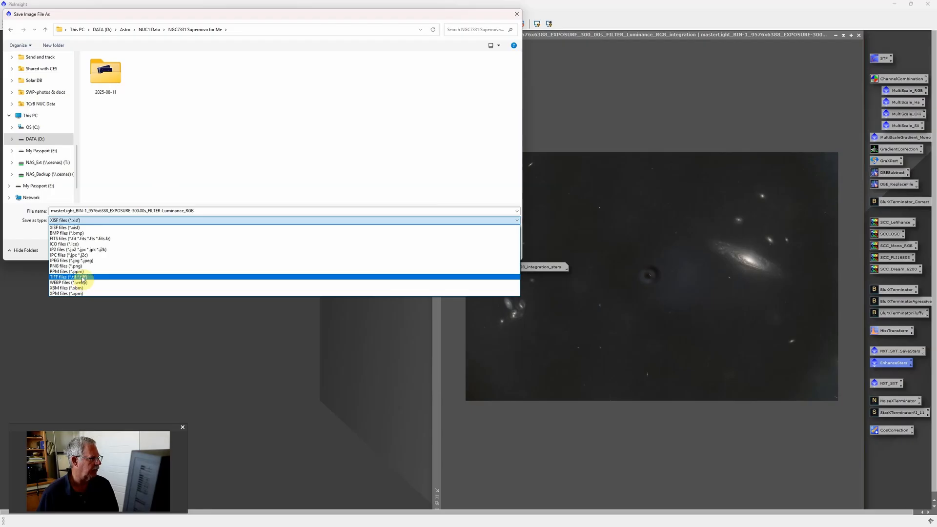
click(82, 277)
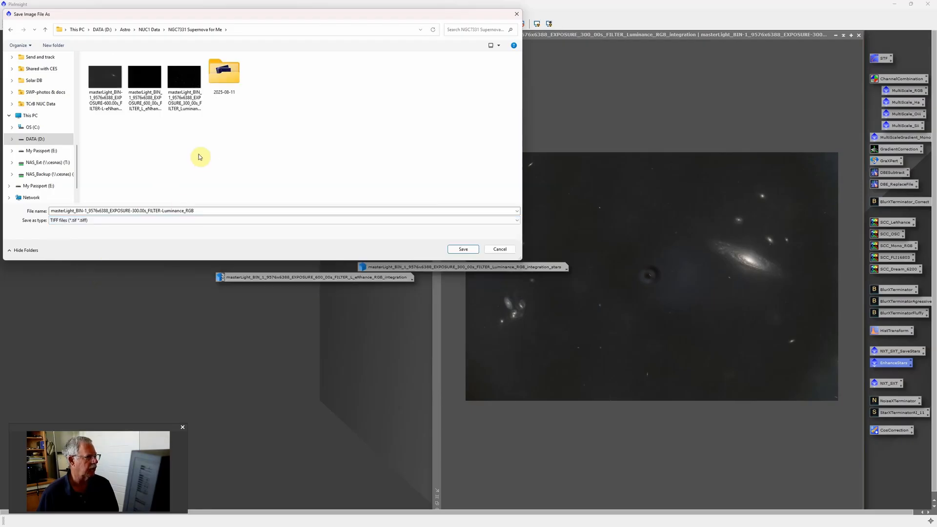
click(462, 249)
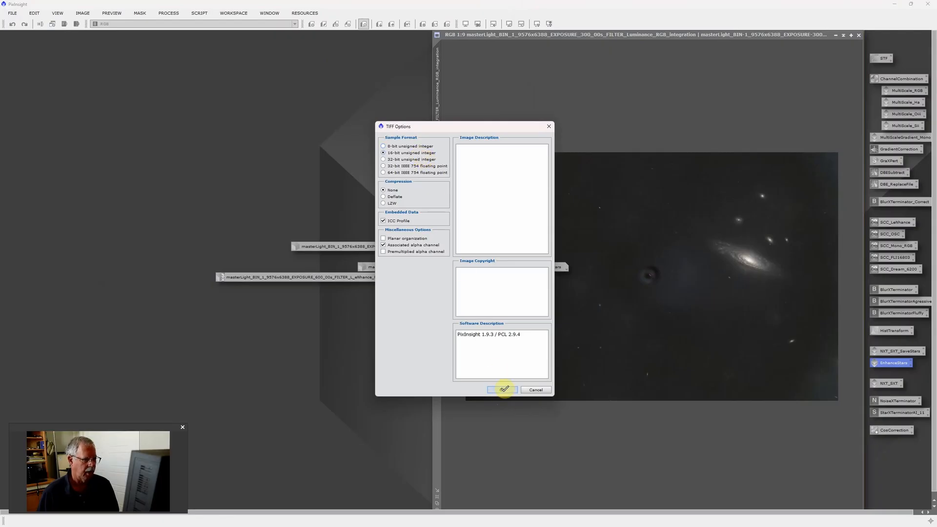
click(503, 390)
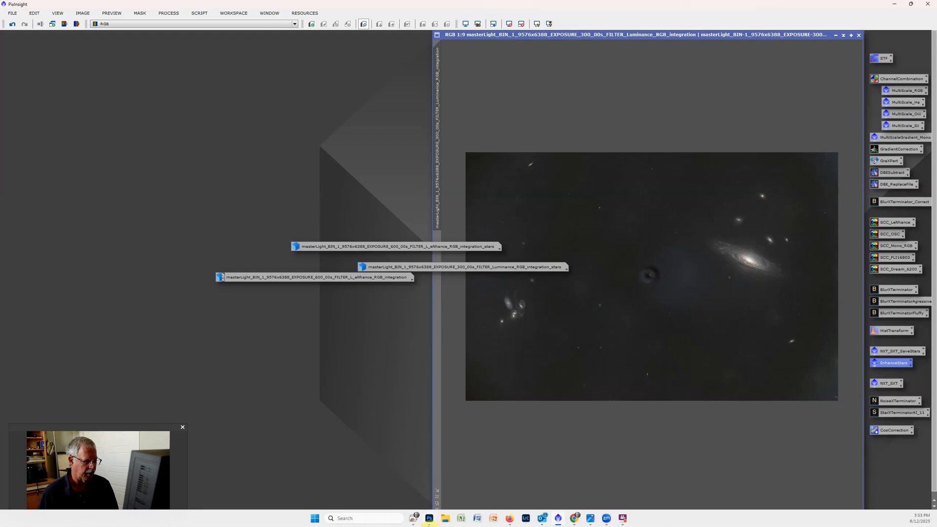
Switch to Photoshop and start the Load Files into Stack script.
click(429, 521)
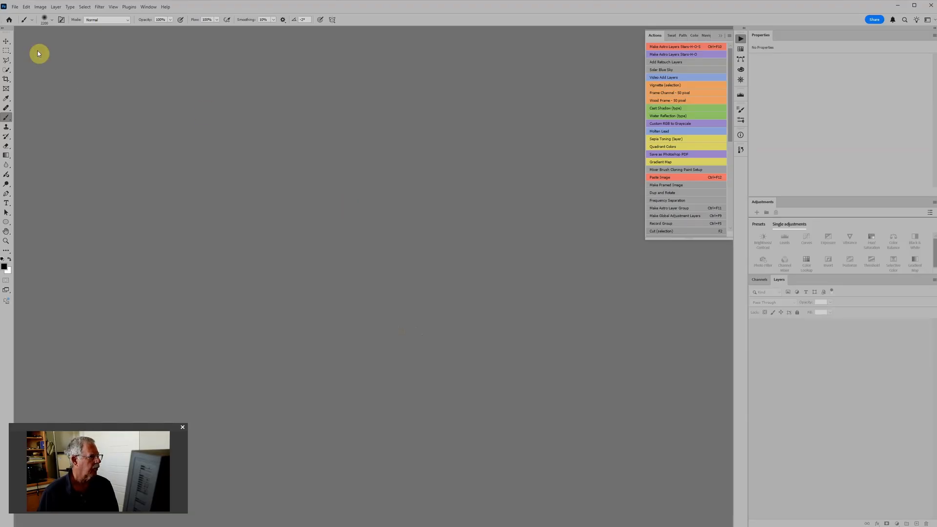
click(15, 7)
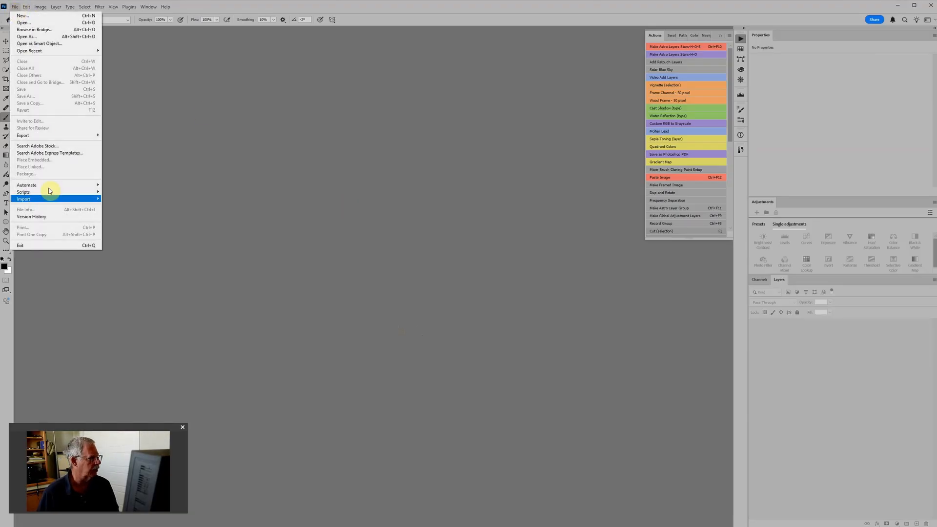
mouse_move(48, 197)
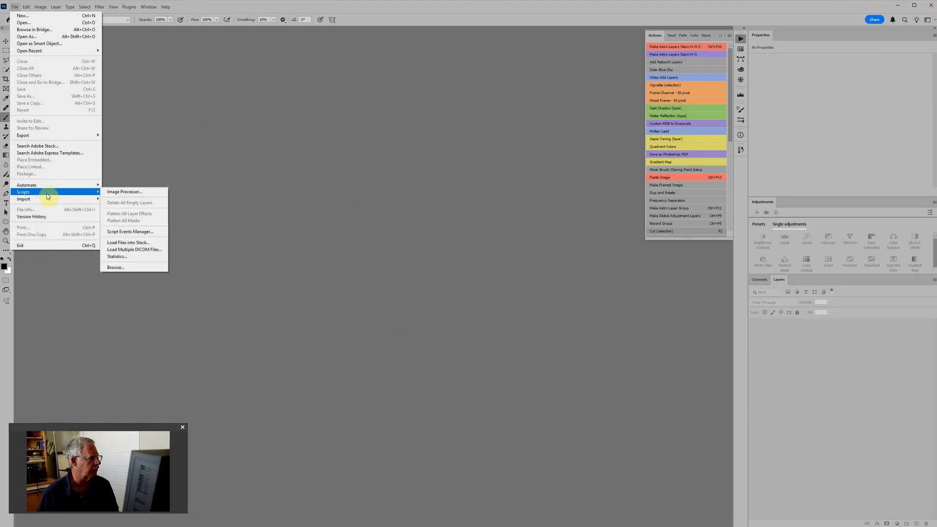
click(131, 243)
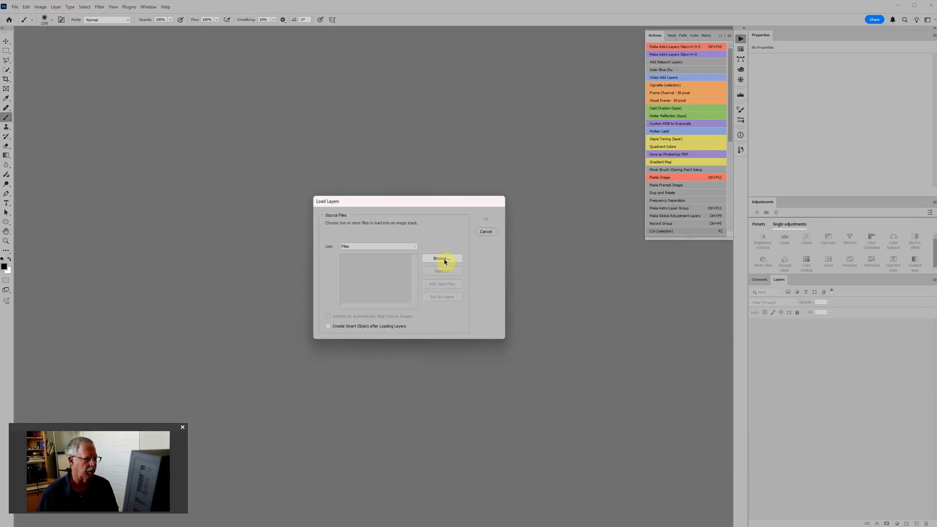
Load the four TIFF masters from DATA (D:) > Astro > NUC1 Data > NGC7331 Supernova for Me as layers of one document.
click(442, 259)
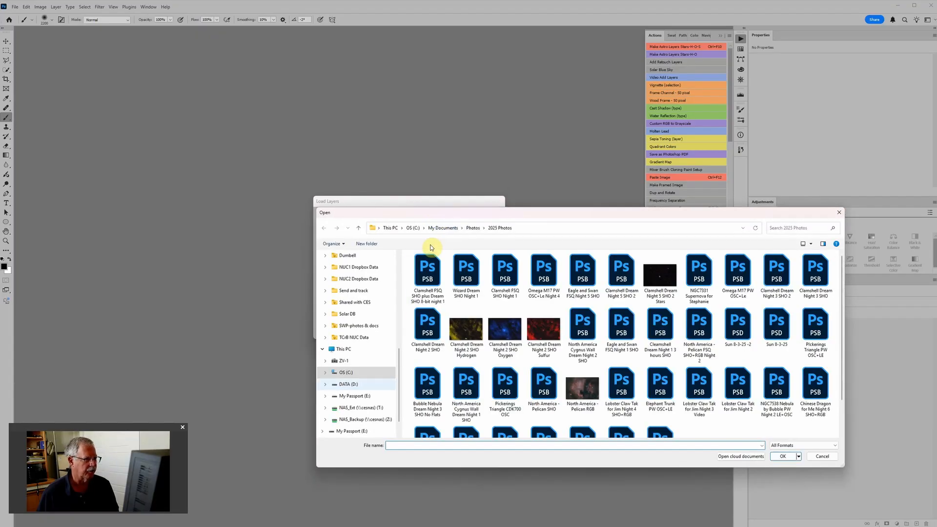
click(370, 387)
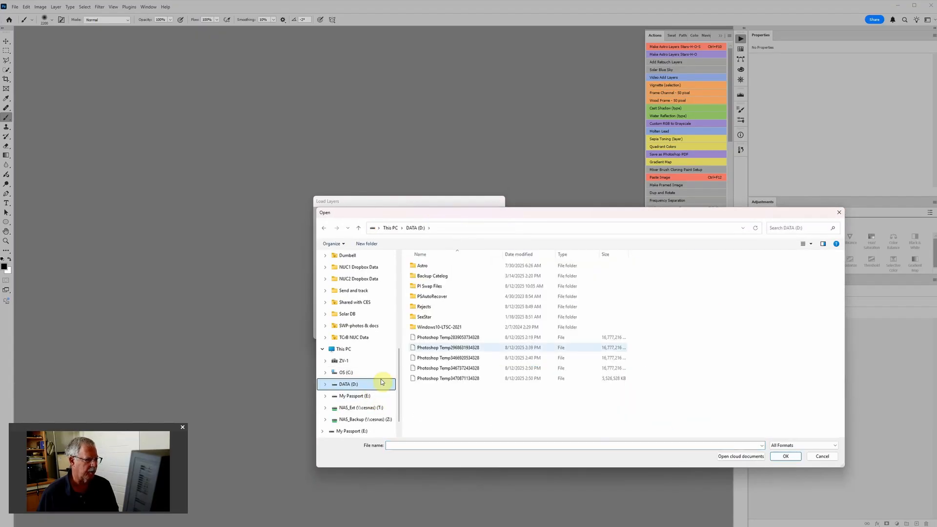
double_click(436, 266)
double_click(442, 348)
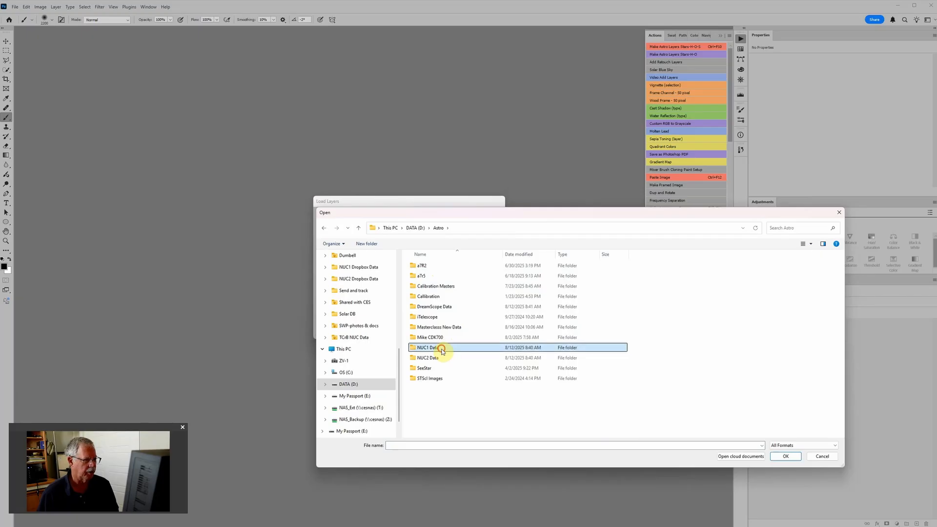
double_click(434, 327)
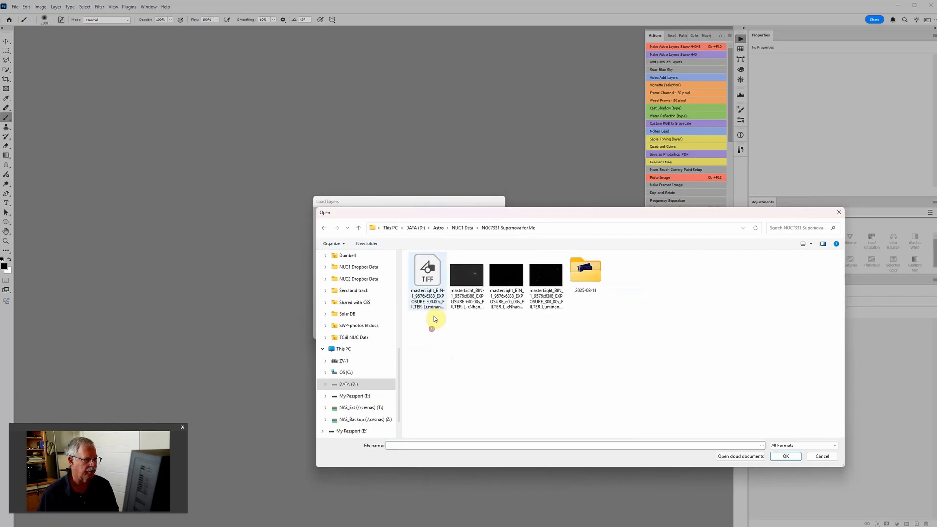
click(429, 273)
shift+click(526, 284)
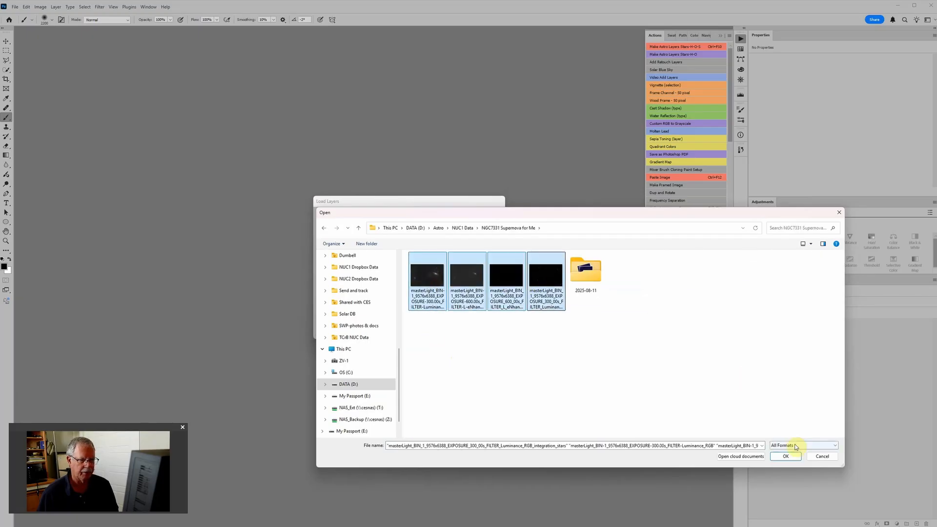
click(786, 457)
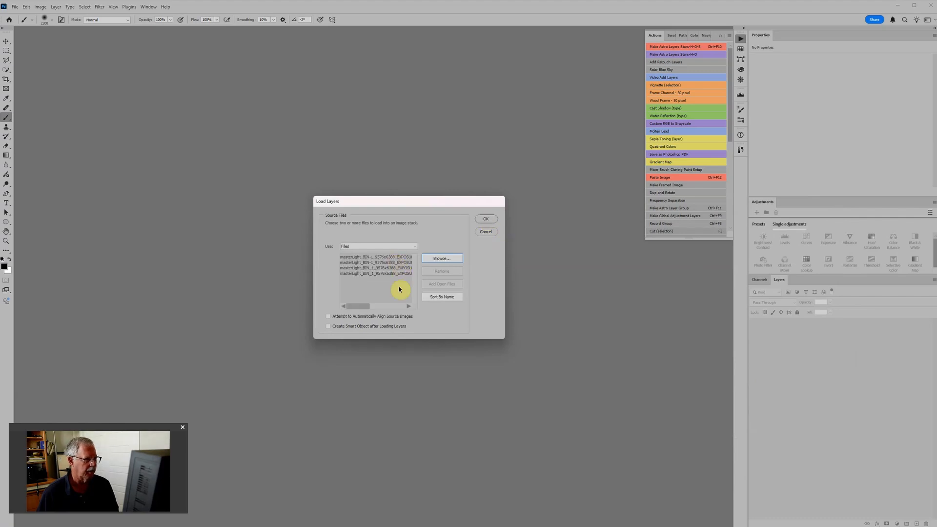
click(493, 220)
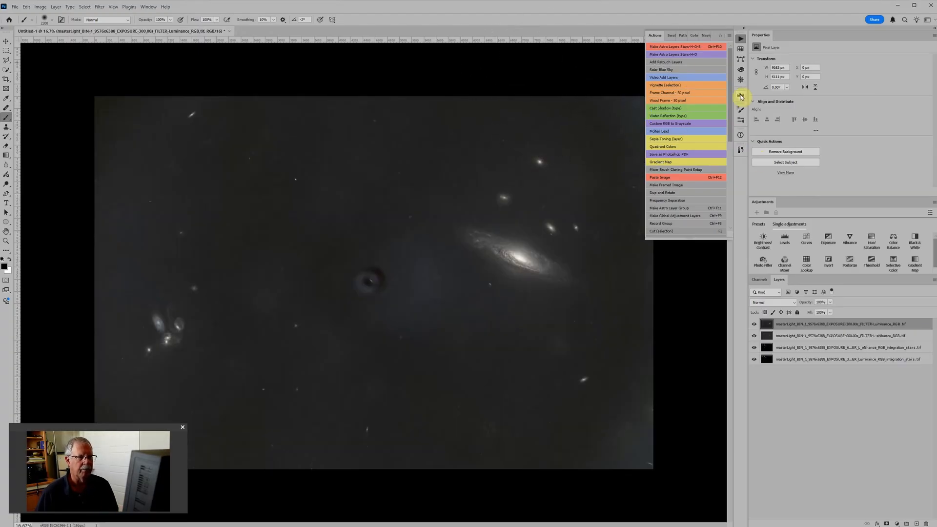
Collapse the Actions list and check each loaded layer by hiding the upper three in turn, finishing with all of them shown.
click(721, 36)
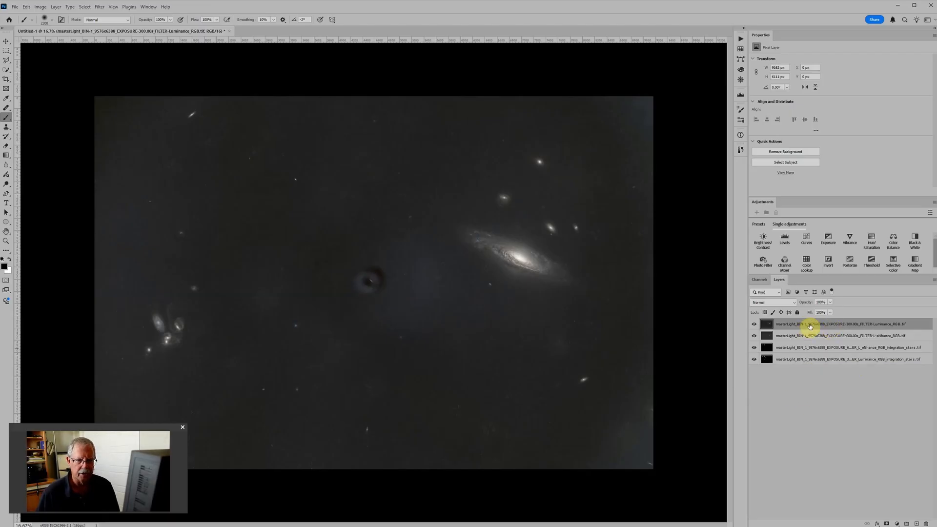
click(754, 325)
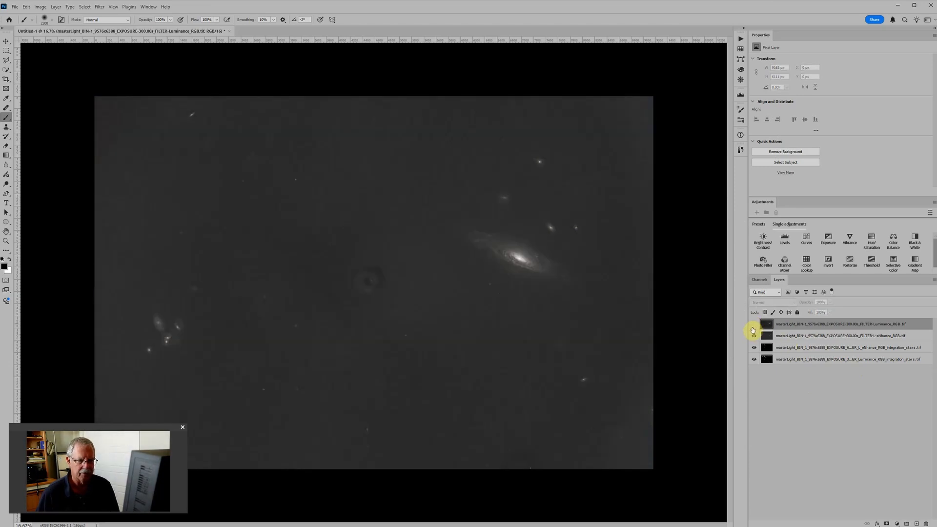
click(754, 336)
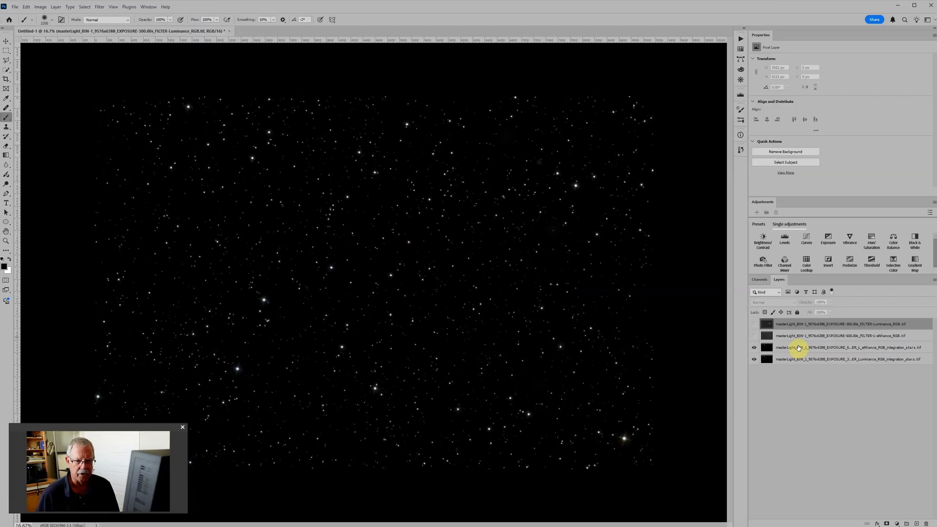
click(754, 348)
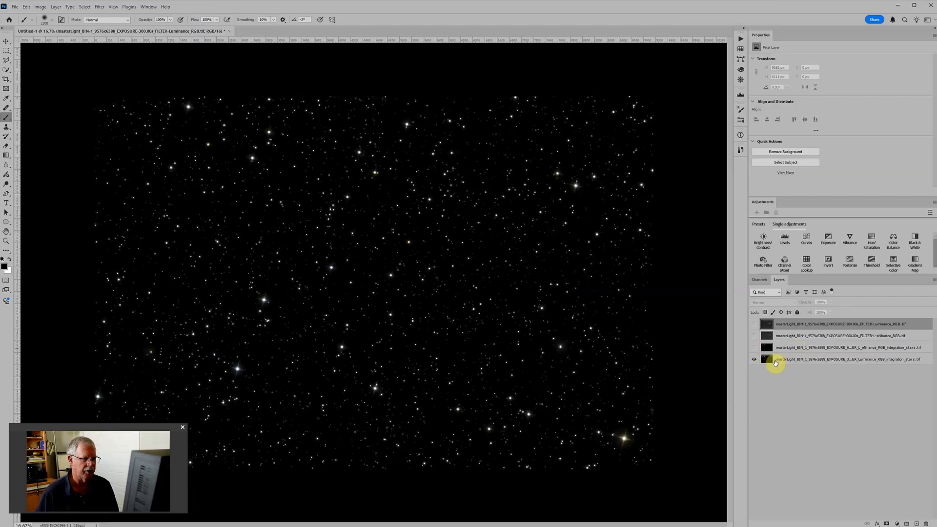
drag(755, 350, 754, 324)
Move the Luminance stars layer to the top of the stack and set its blend mode to Screen.
click(806, 361)
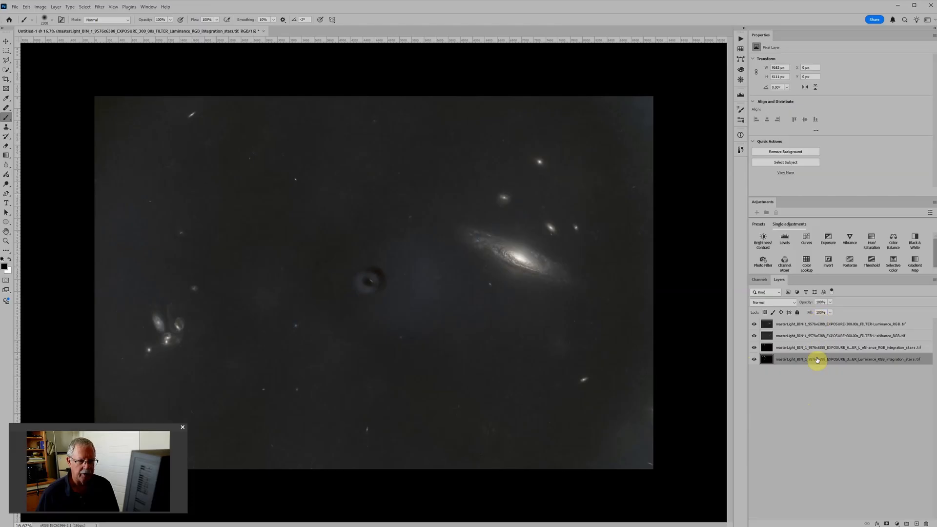
drag(816, 361, 819, 322)
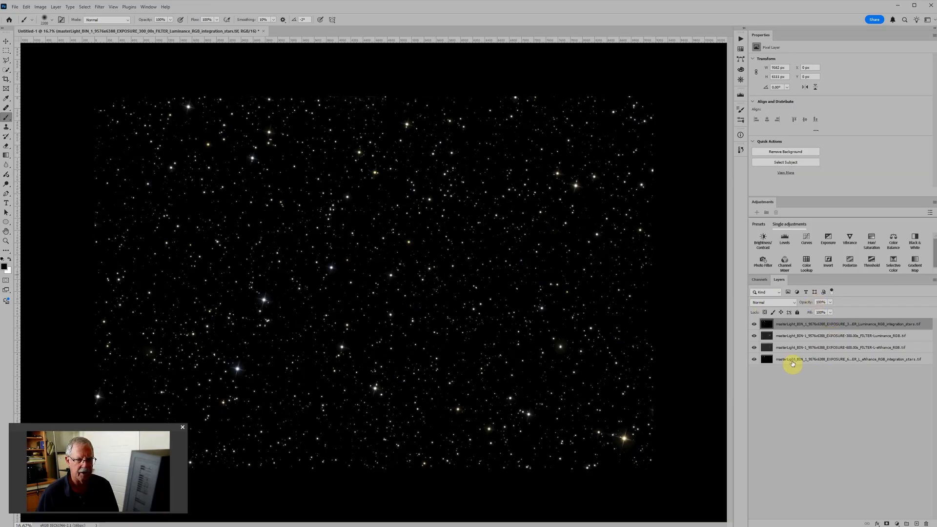
click(795, 303)
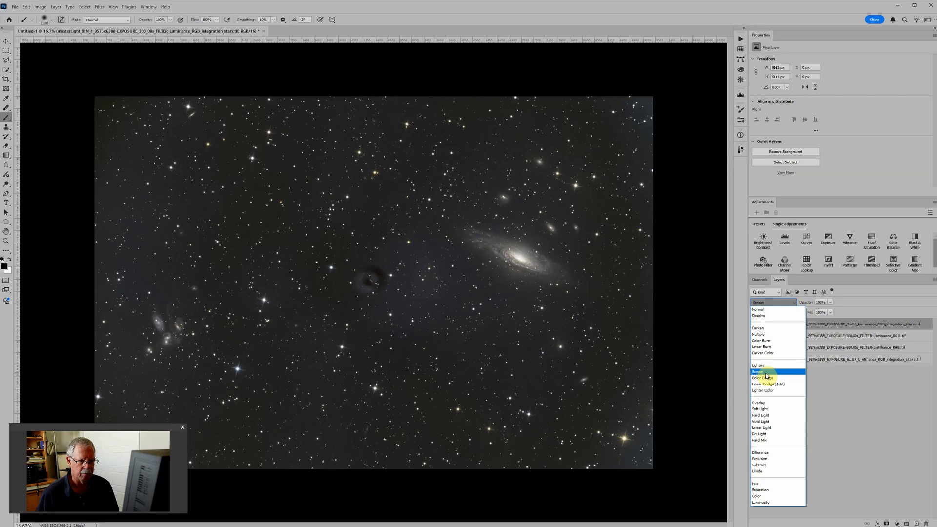
click(766, 374)
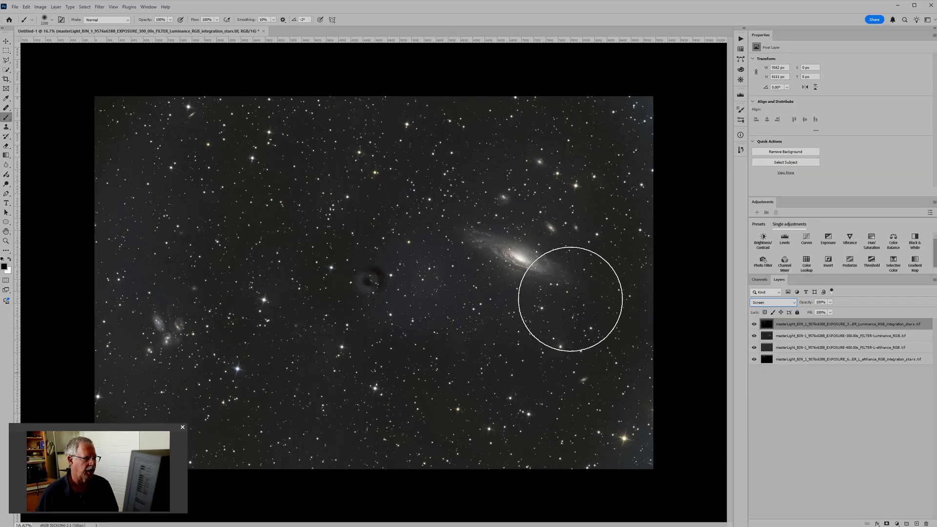
Examine the large spiral galaxy up close and the whole frame with the stars blended in.
scroll(531, 268, up, 1)
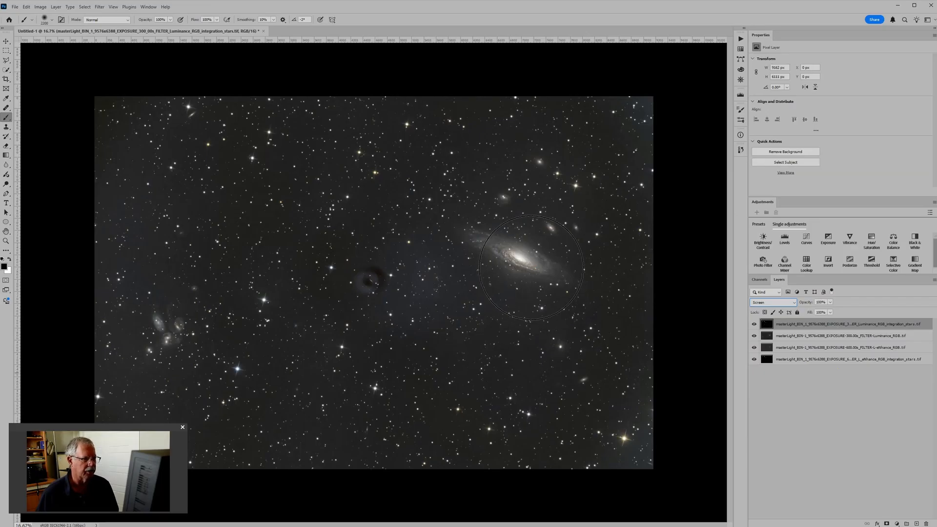
scroll(554, 278, up, 2)
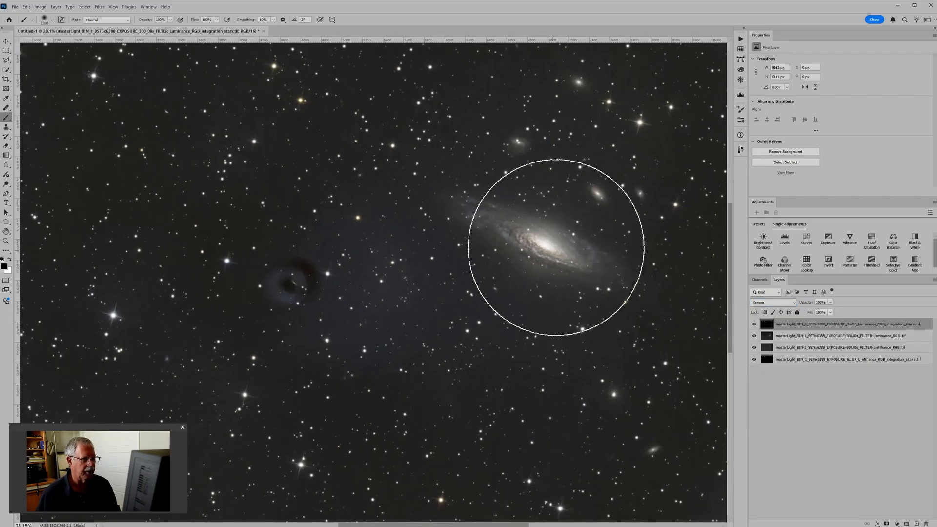
scroll(556, 248, up, 3)
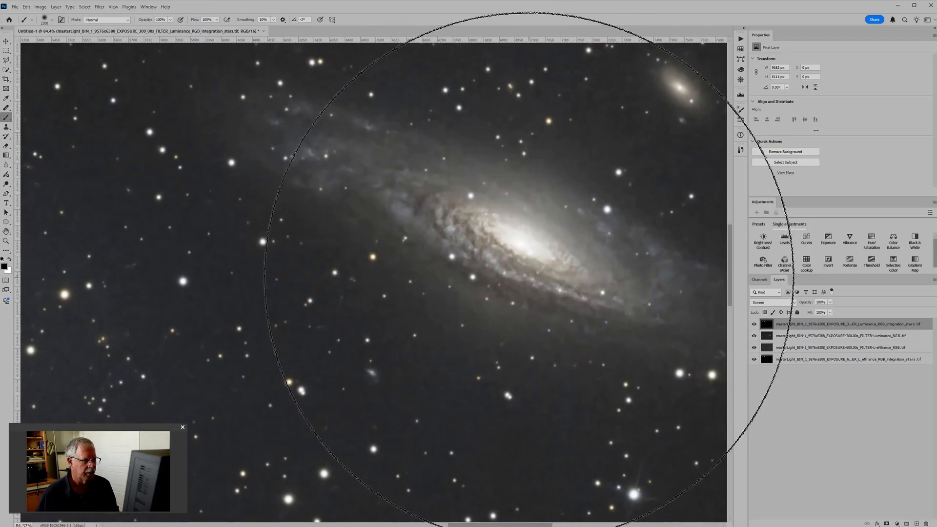
key(h)
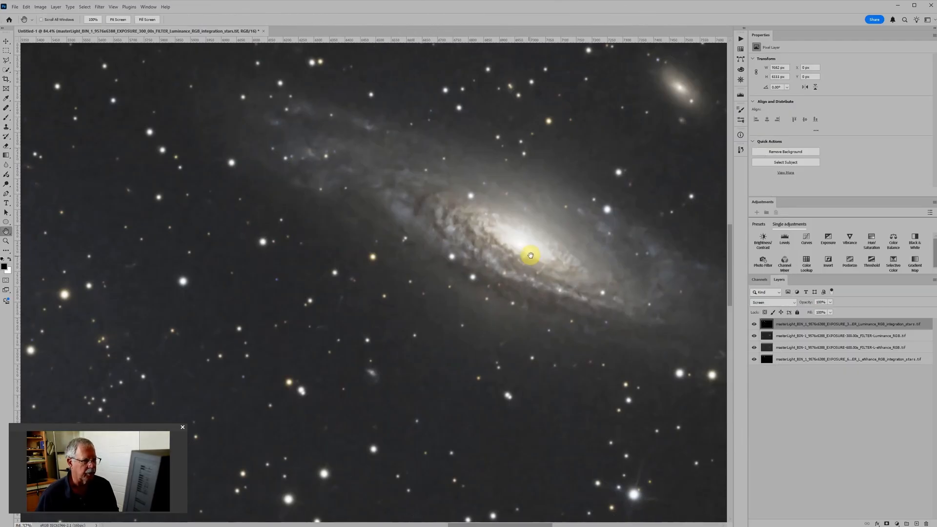
scroll(508, 253, down, 5)
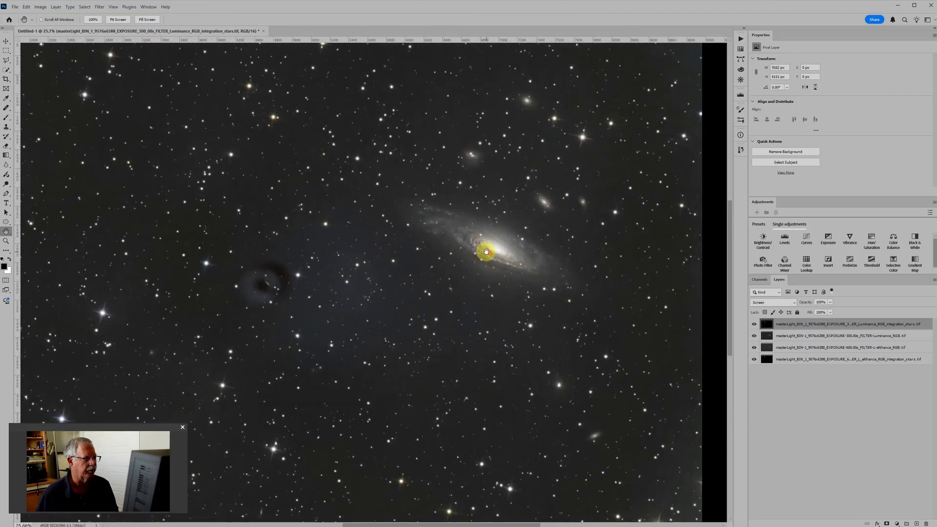
scroll(487, 251, down, 1)
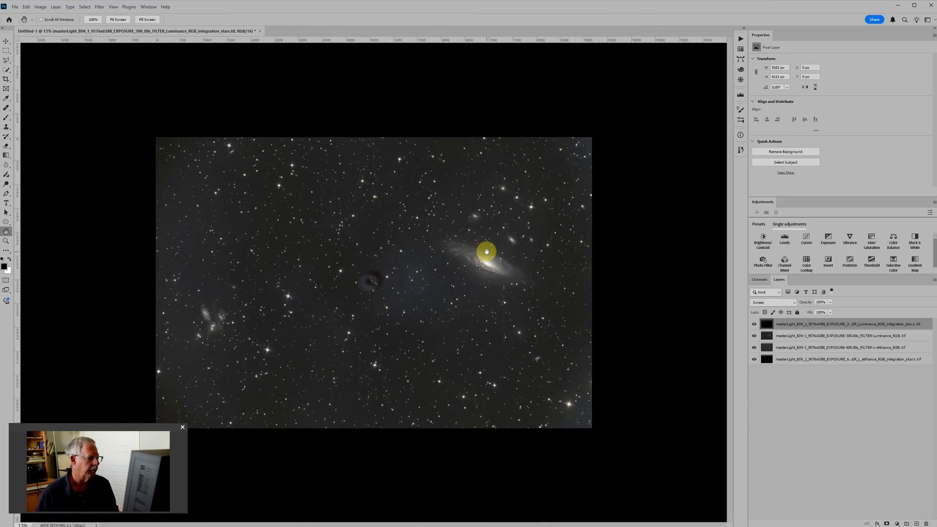
Add a Levels adjustment layer above the starless Luminance layer and hide the Luminance stars layer.
click(790, 335)
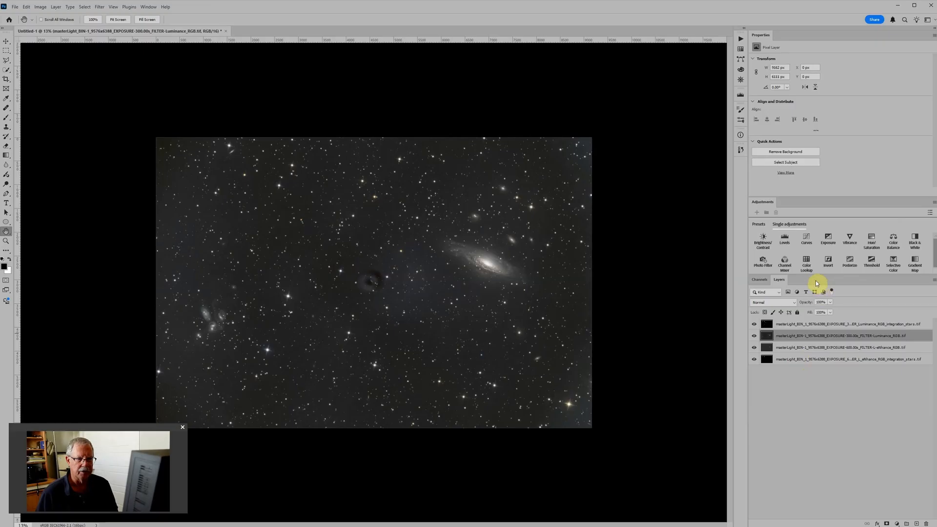
click(787, 240)
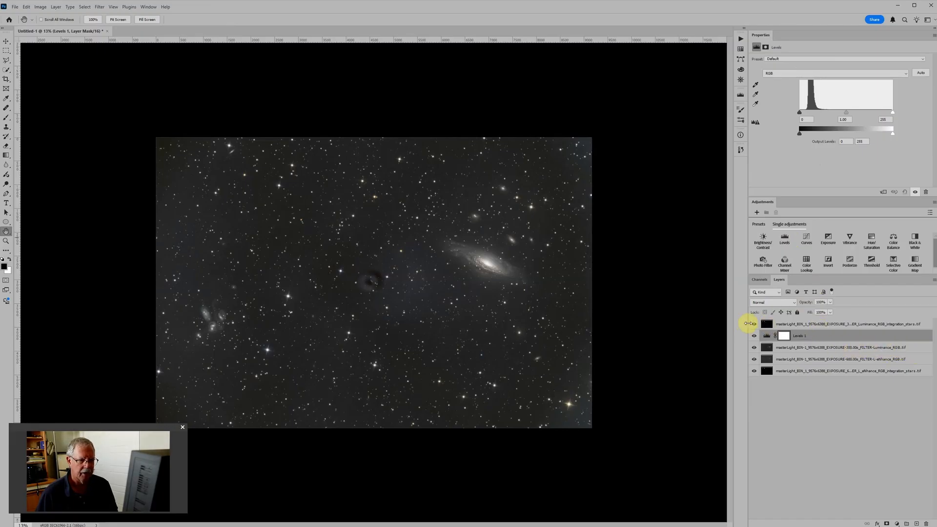
click(754, 324)
click(754, 324)
click(754, 325)
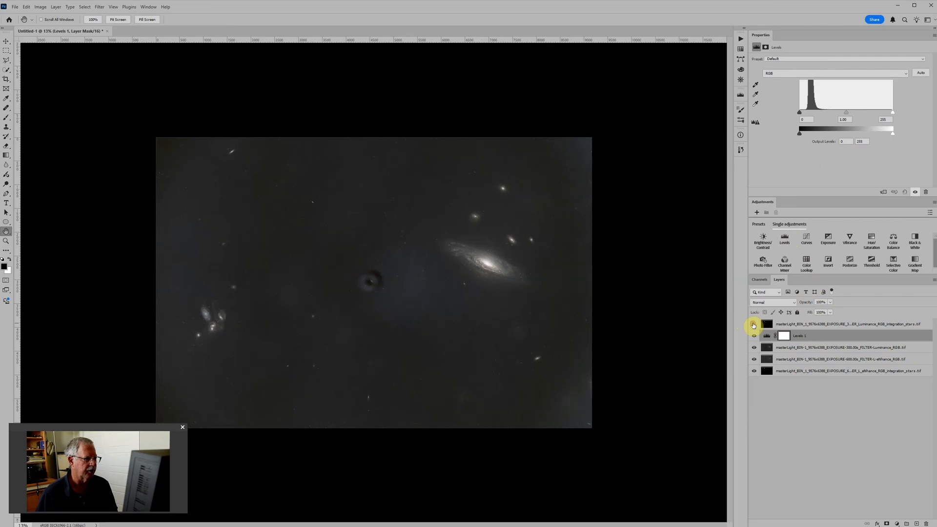
click(754, 325)
click(754, 324)
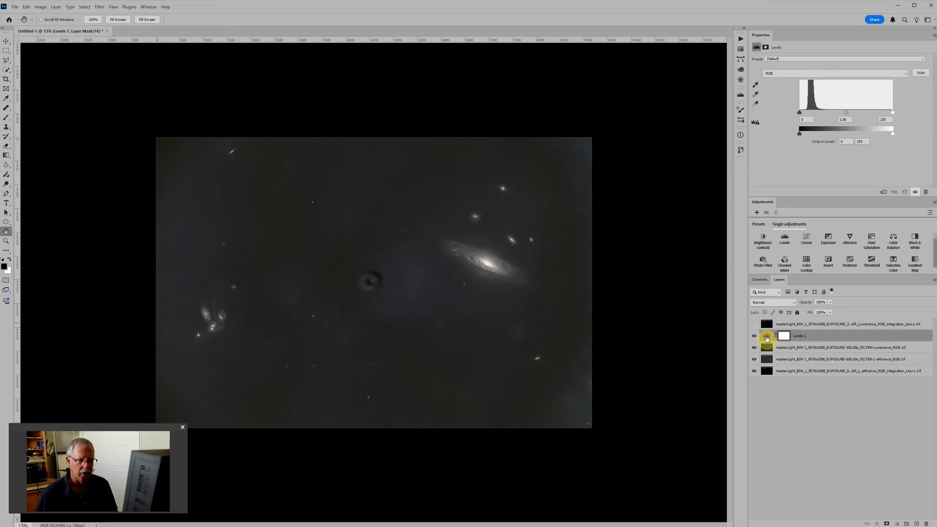
Set the Levels adjustment's RGB input black point to 24 and white point to 229.
click(768, 336)
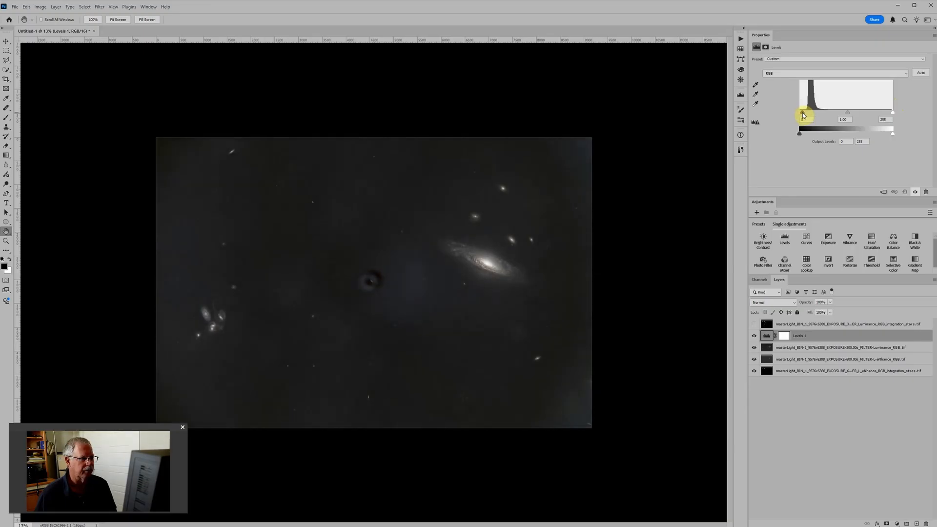
drag(802, 112, 805, 113)
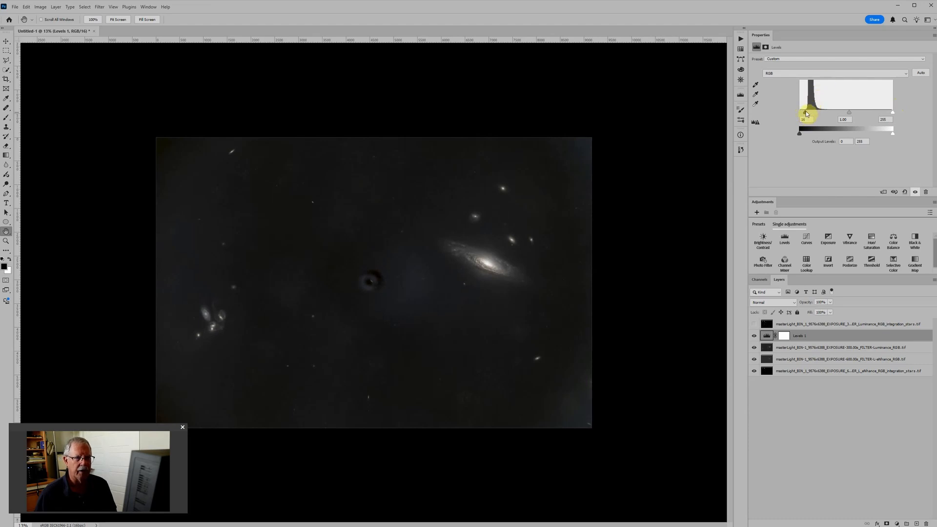
mouse_move(806, 113)
mouse_down()
mouse_move(816, 114)
mouse_move(809, 111)
mouse_up()
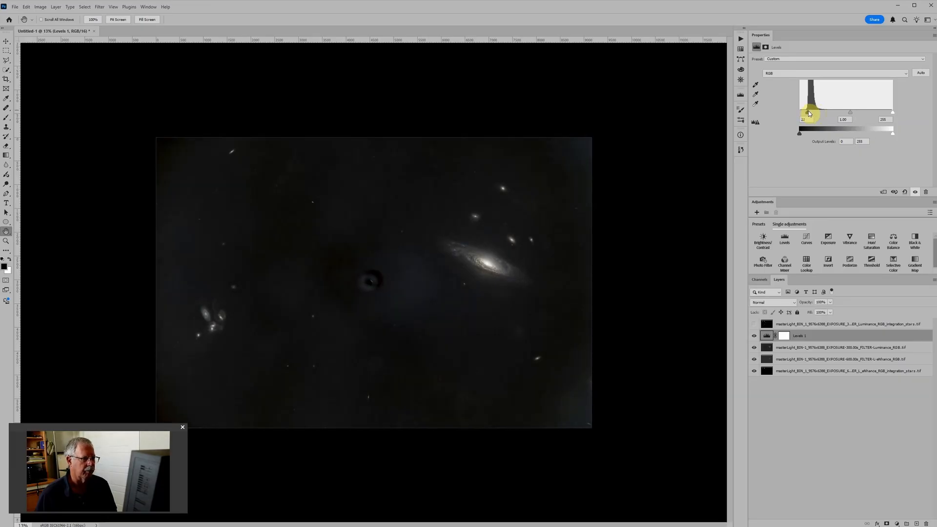
drag(810, 112, 810, 112)
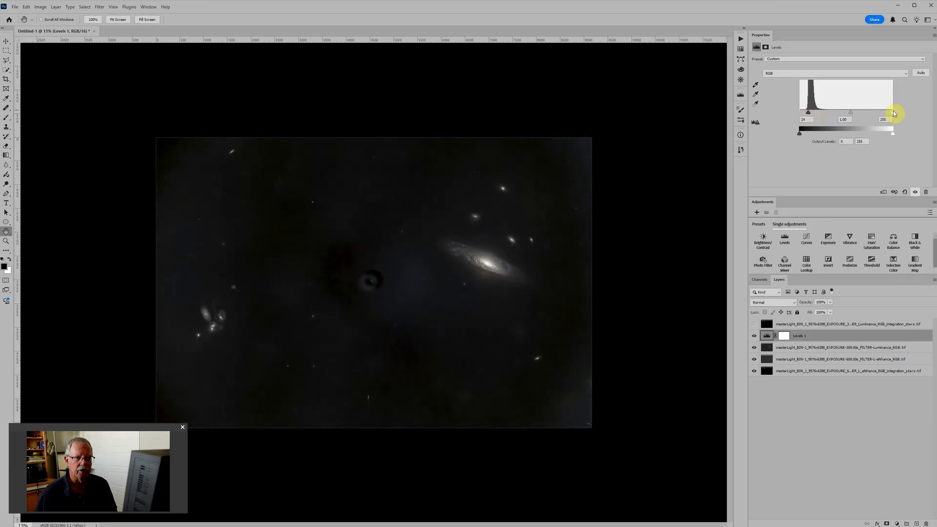
drag(892, 112, 885, 113)
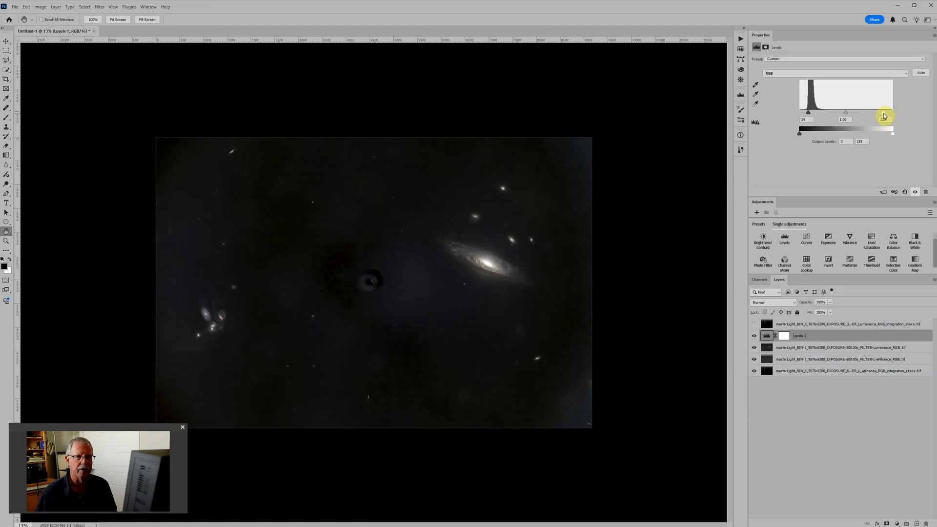
scroll(531, 277, up, 5)
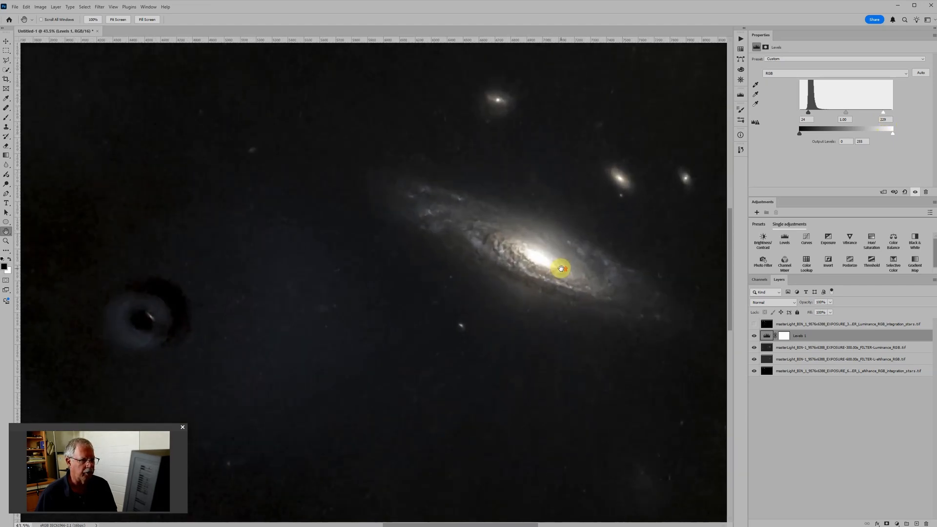
Set the Levels adjustment's RGB input white point to 255 and its black point to 16.
scroll(562, 268, up, 1)
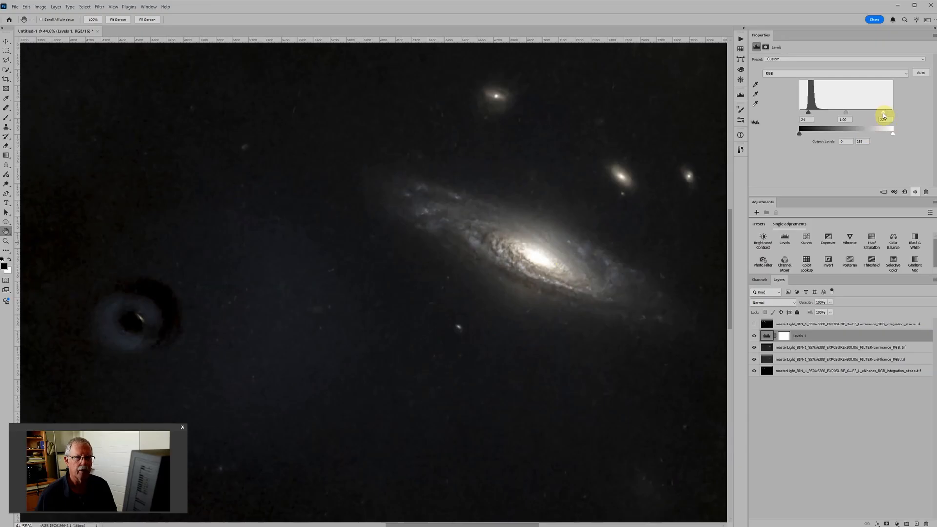
drag(885, 115, 921, 119)
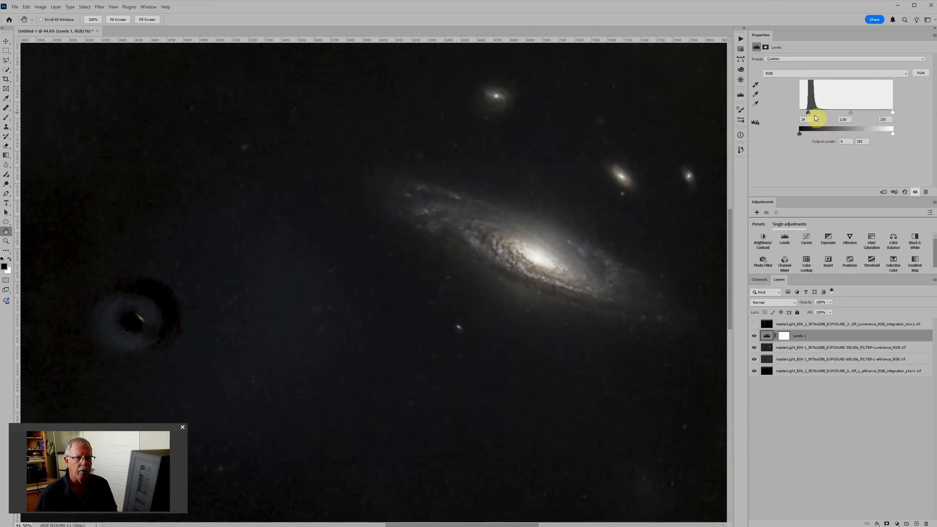
drag(810, 114, 807, 114)
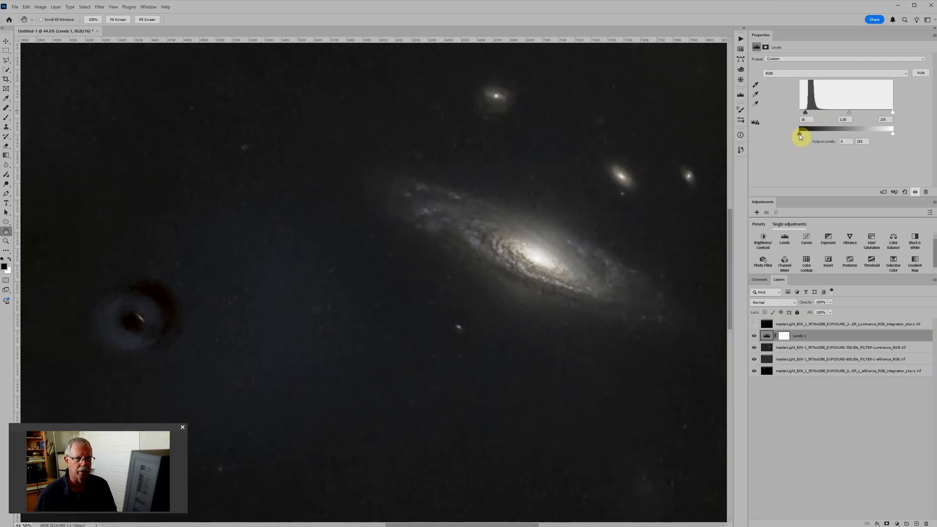
Try an output black level of 37 and an output white level of 243, restoring each to 0 and 255.
drag(801, 137, 814, 138)
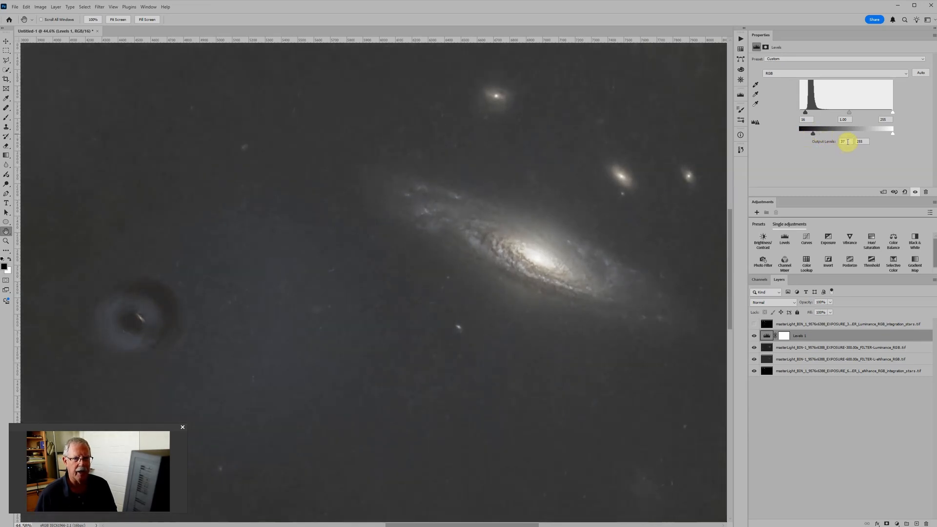
drag(813, 132, 814, 135)
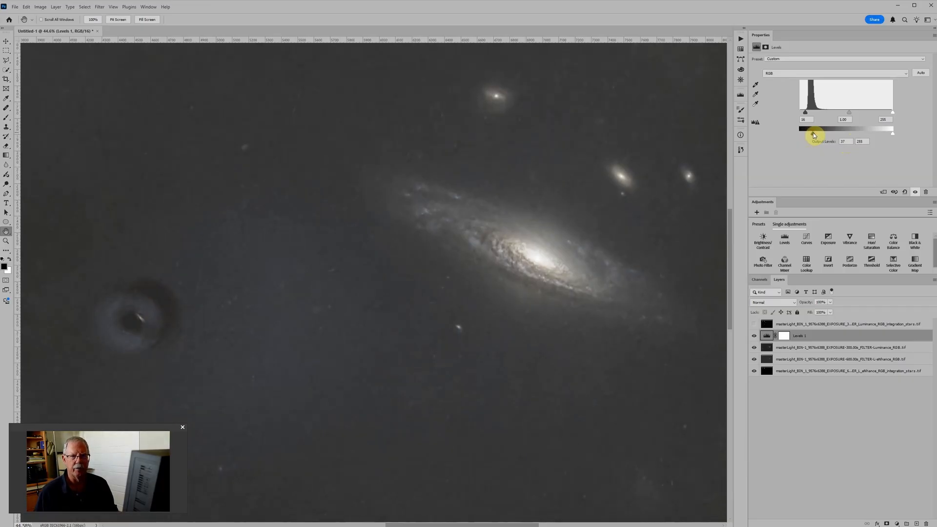
drag(814, 135, 794, 137)
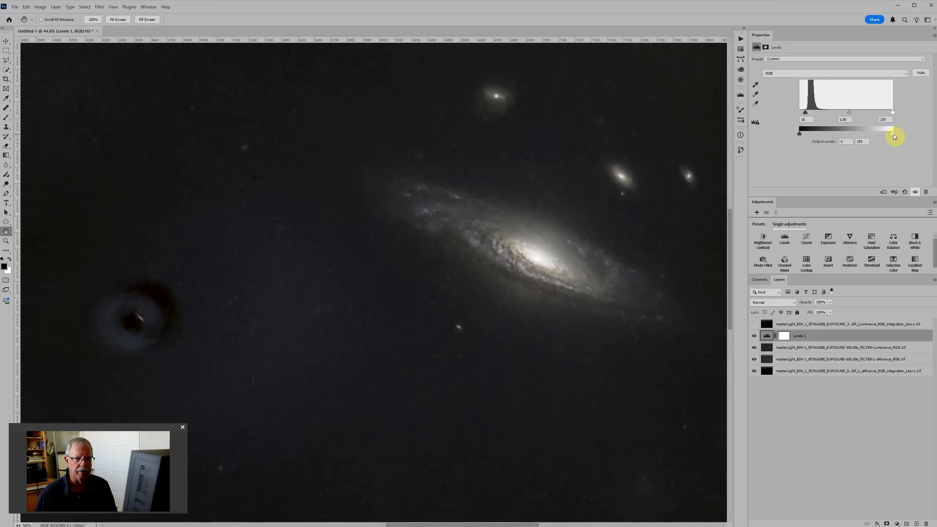
drag(893, 134, 888, 137)
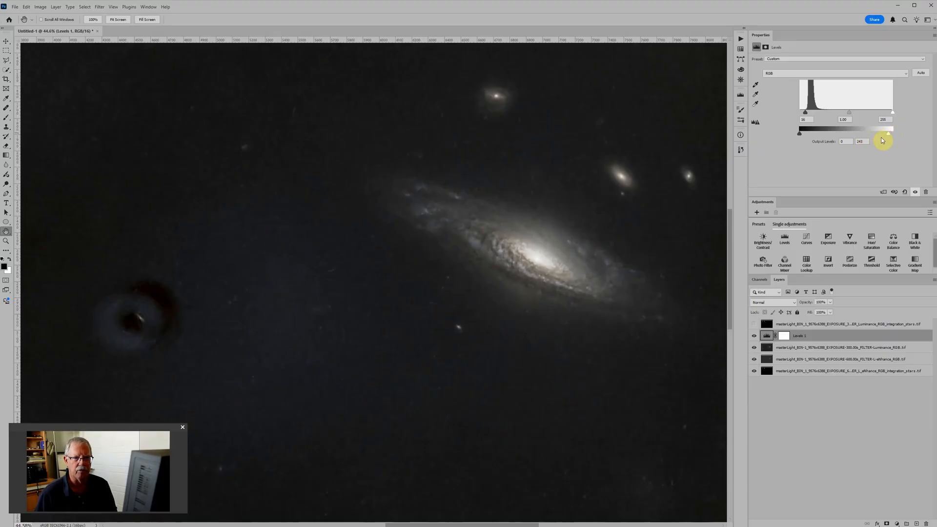
drag(890, 136, 896, 136)
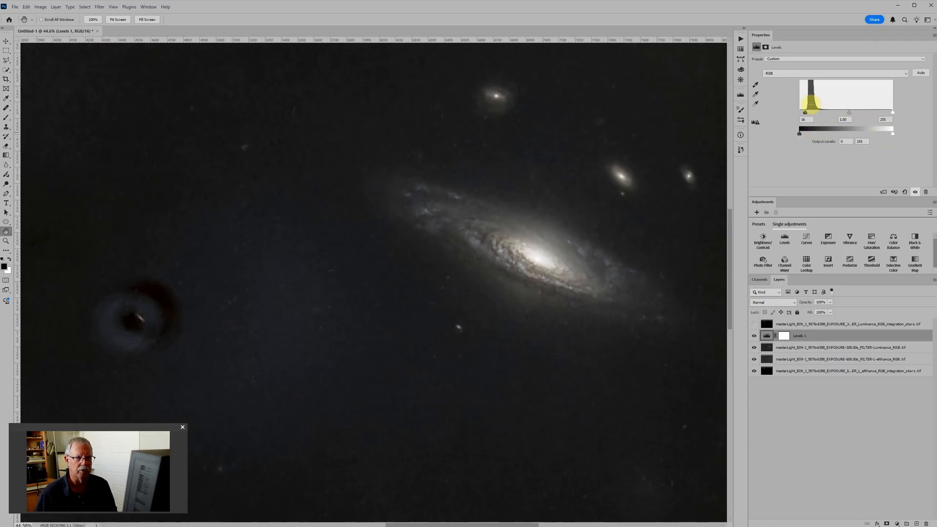
Set the Levels adjustment's input black point to 17 and midtone to 1.06, checking the galaxy group and the whole frame.
scroll(579, 170, up, 2)
scroll(579, 171, down, 3)
scroll(578, 170, down, 4)
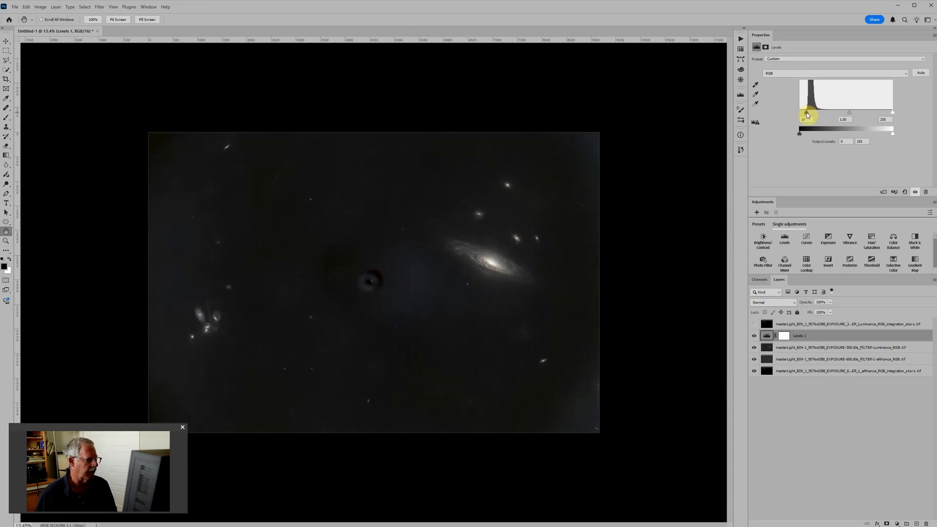
drag(806, 112, 806, 112)
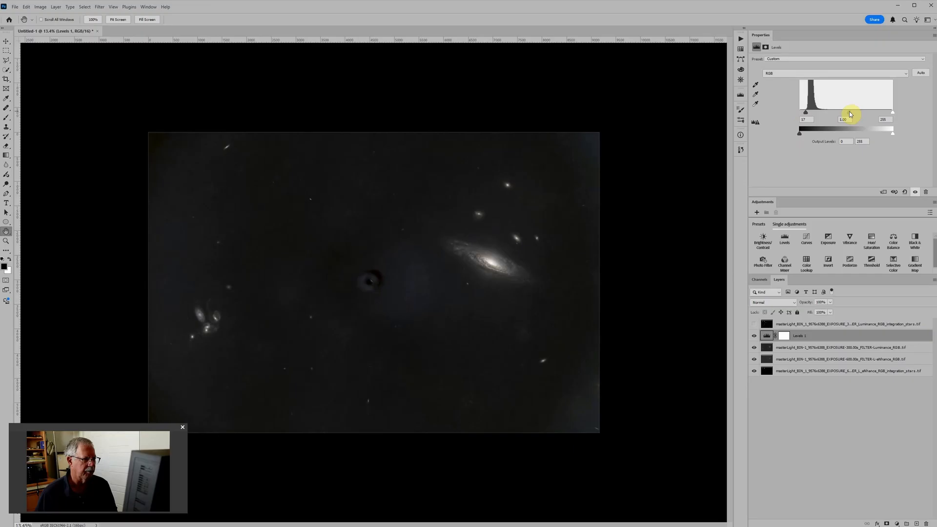
drag(848, 111, 847, 112)
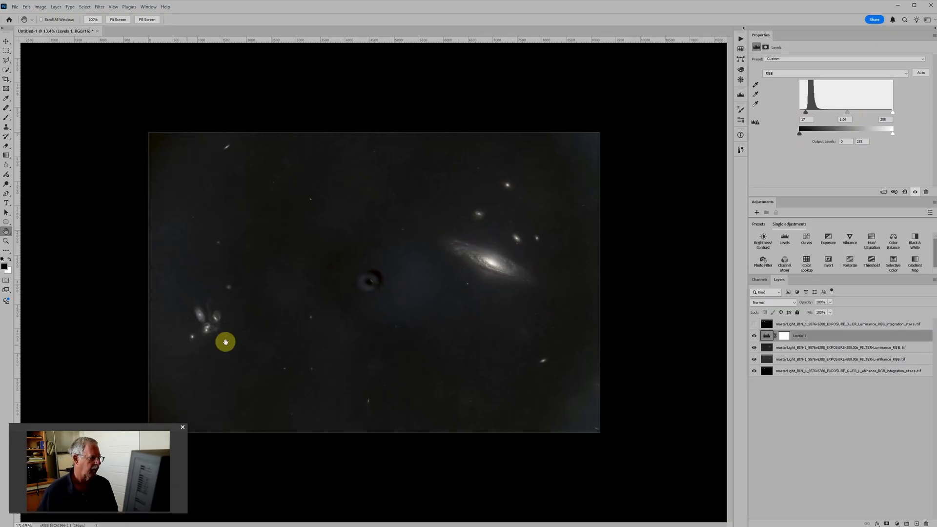
scroll(226, 342, up, 5)
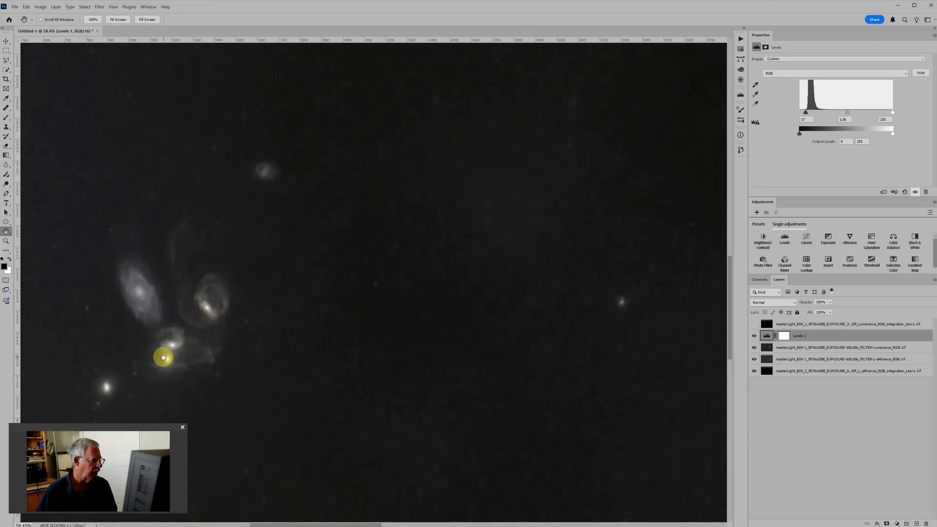
scroll(163, 358, down, 6)
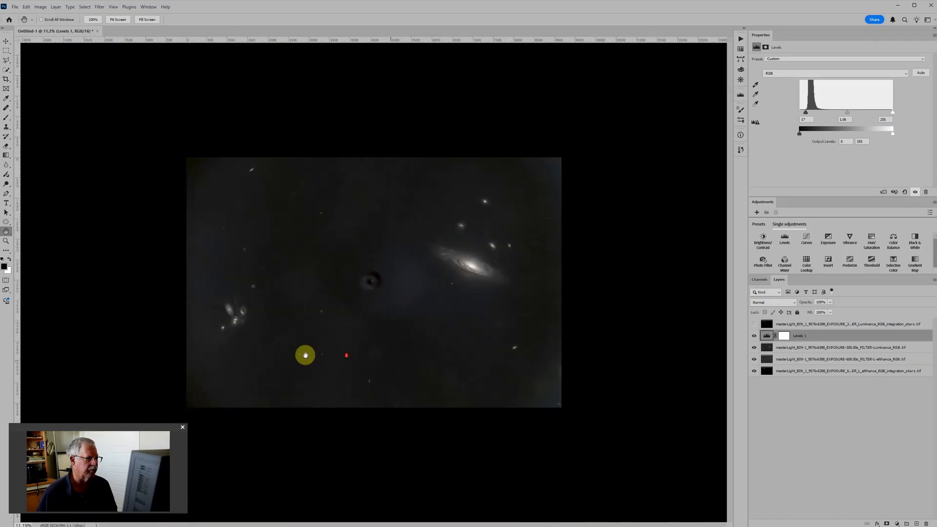
scroll(554, 349, down, 1)
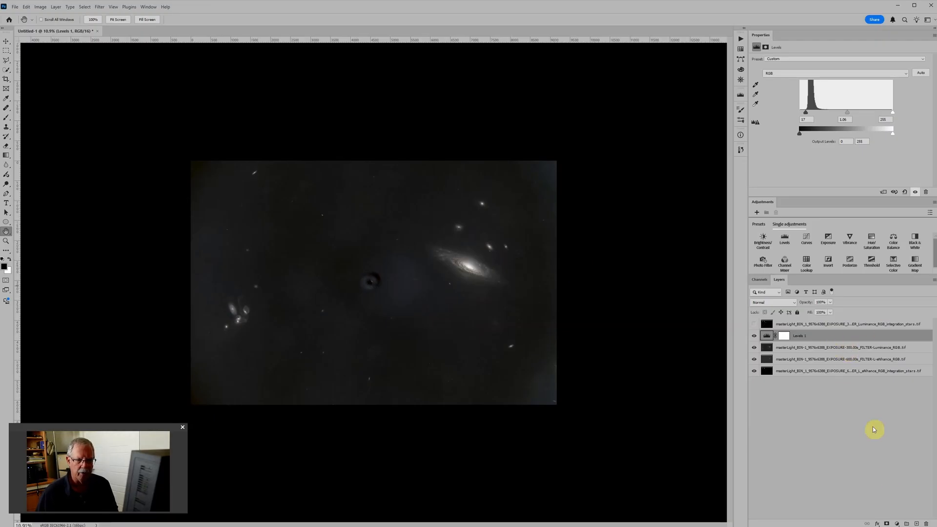
Add a Solid Color fill layer with RGB 19, 19, 19 above the Levels layer and set its blend mode to Lighten.
click(897, 523)
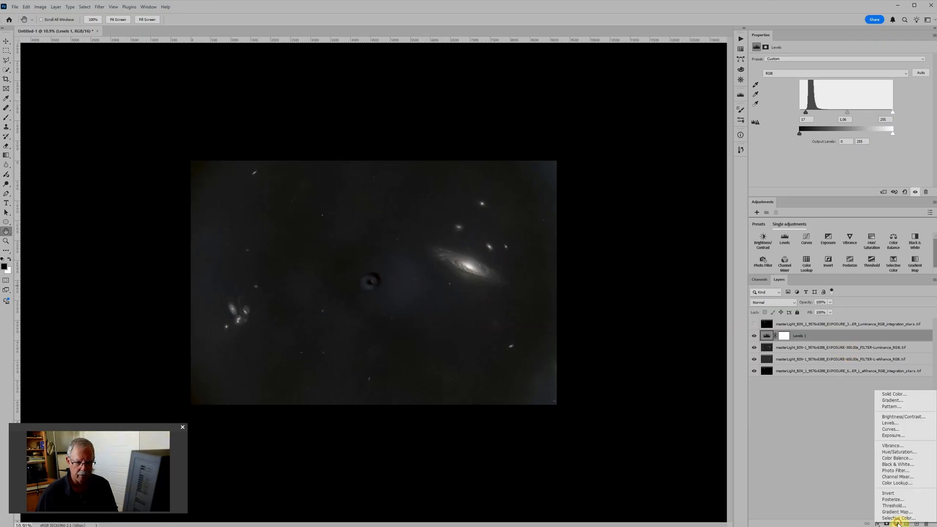
click(902, 394)
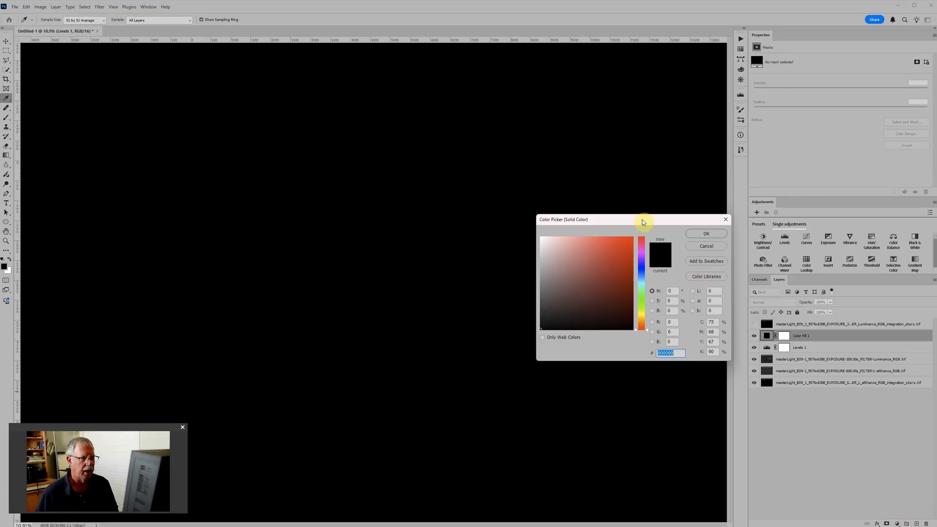
drag(644, 220, 599, 204)
click(627, 306)
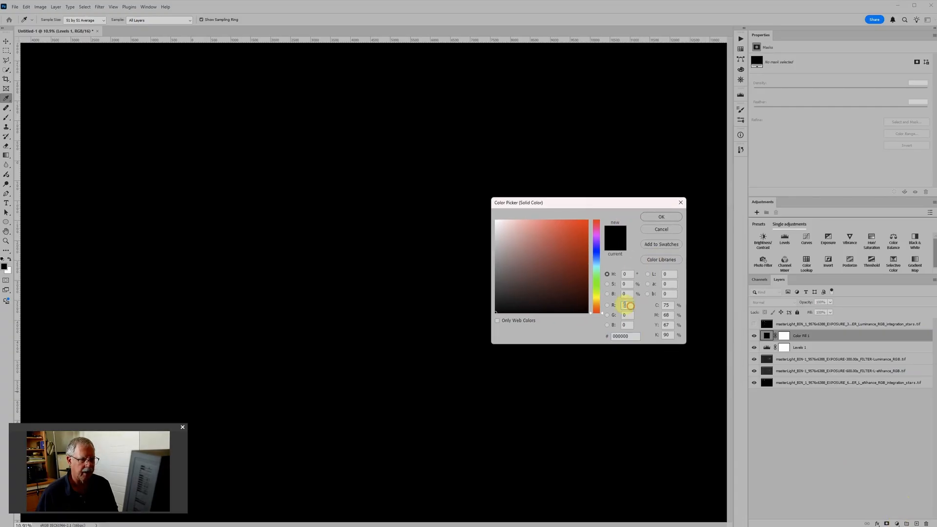
text(19)
key(Tab)
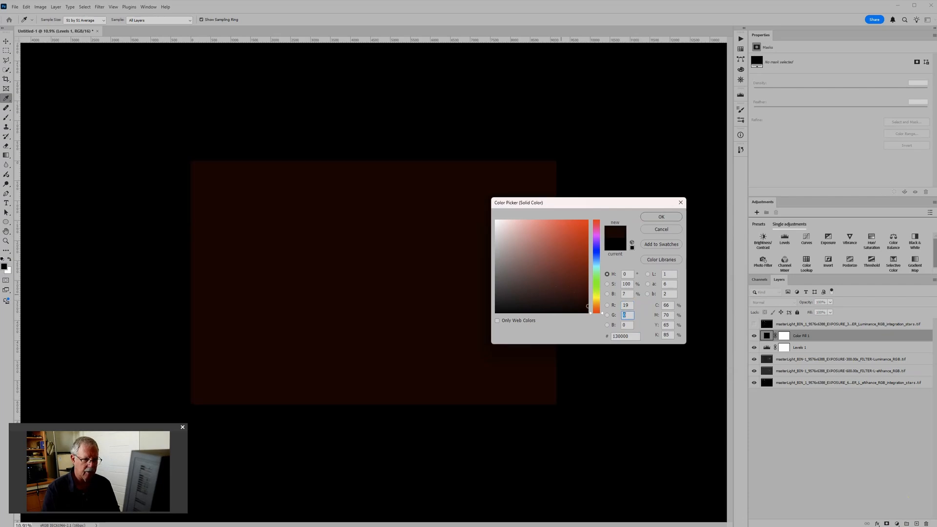
text(19)
key(Tab)
text(19)
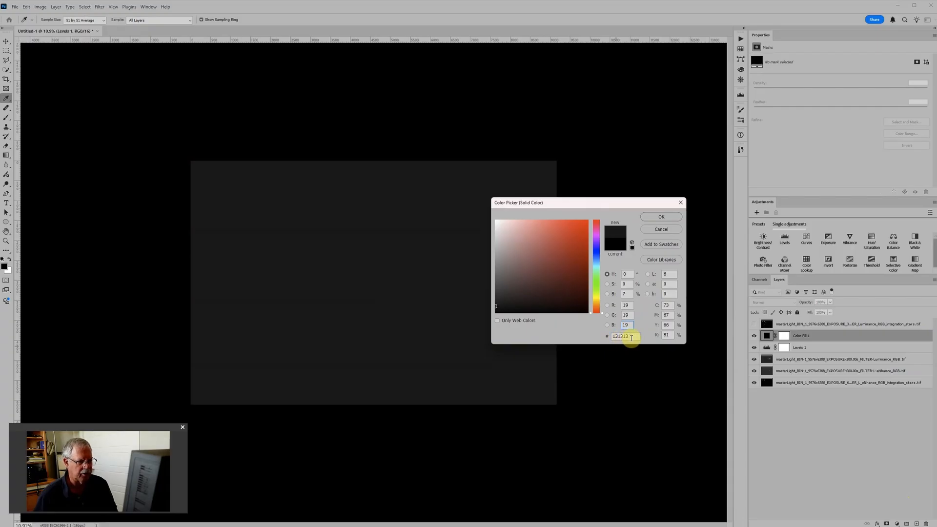
click(665, 218)
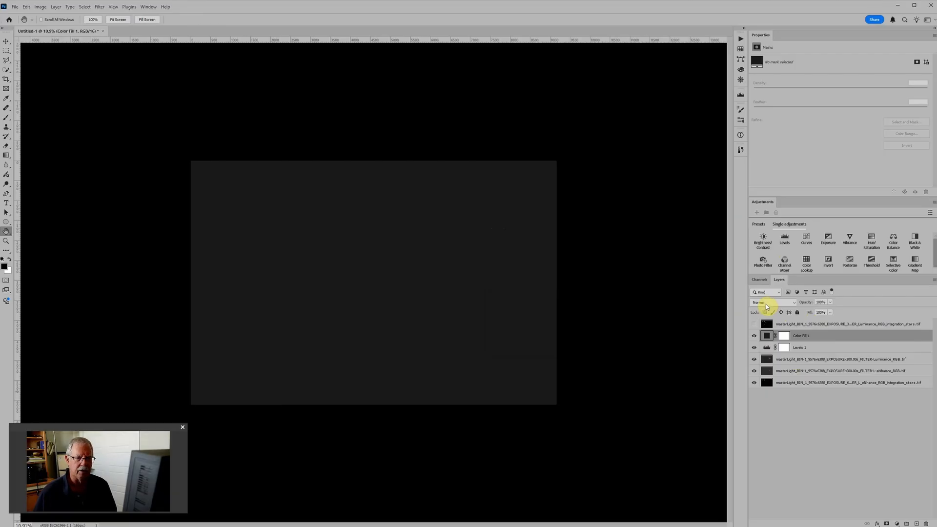
click(766, 303)
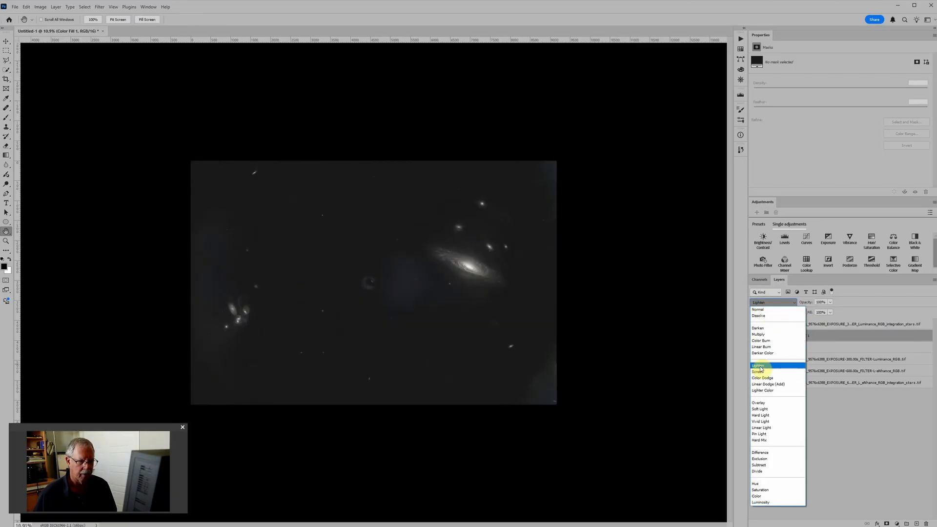
click(760, 369)
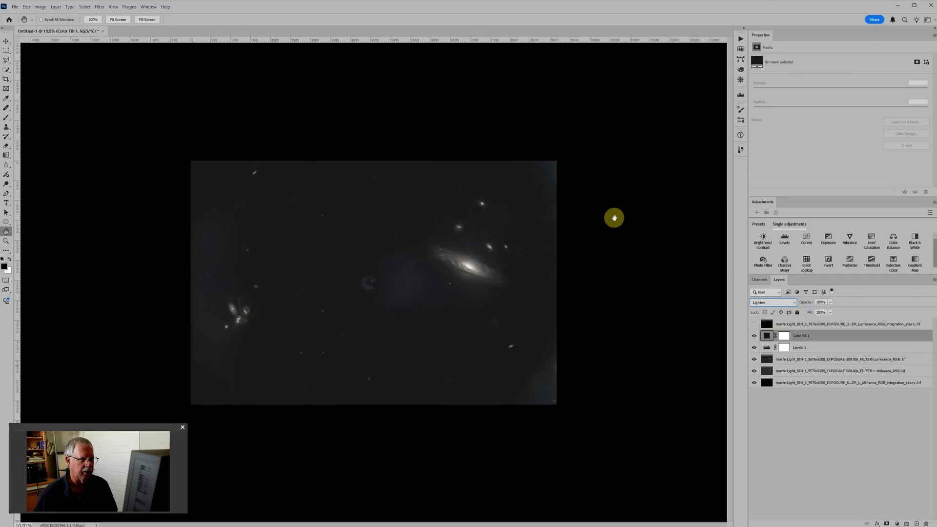
Try the Default, Dark Gray and Custom colors for the area around the canvas and return it to Black.
right_click(615, 220)
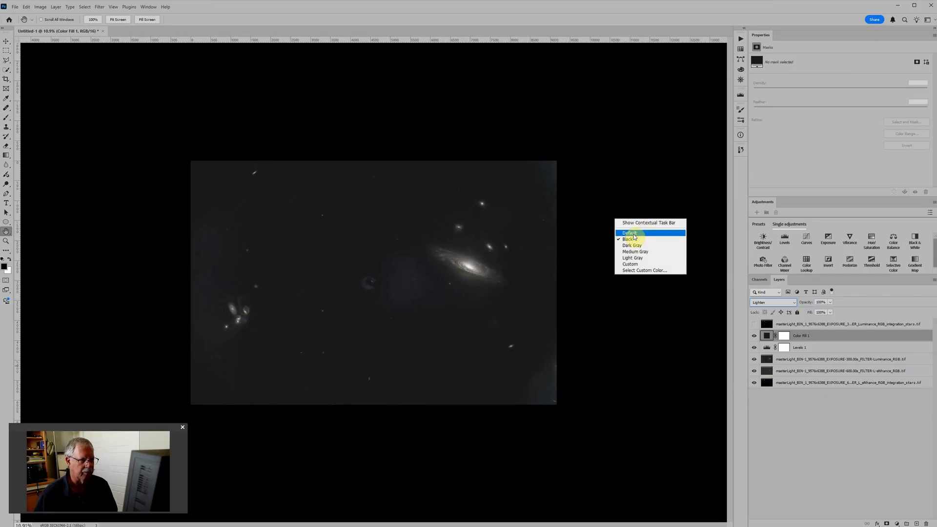
click(634, 234)
right_click(632, 237)
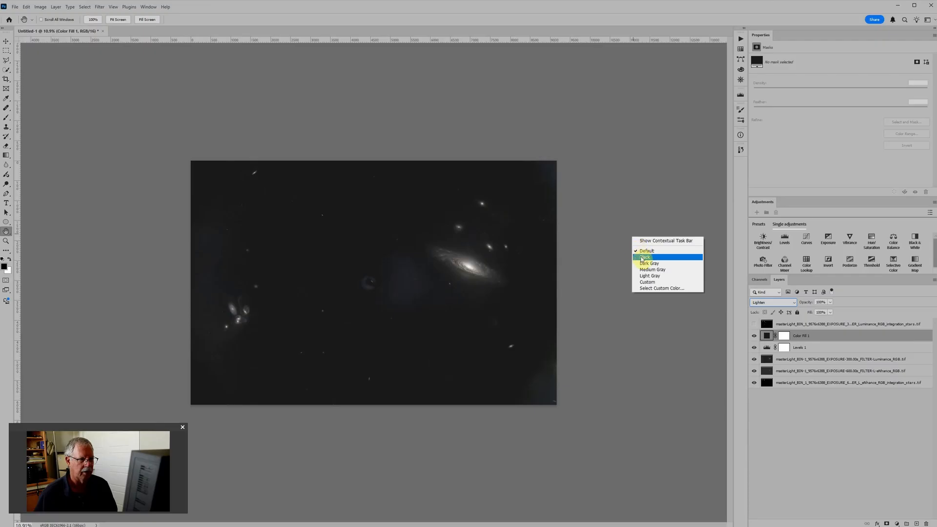
click(642, 259)
right_click(644, 268)
click(654, 294)
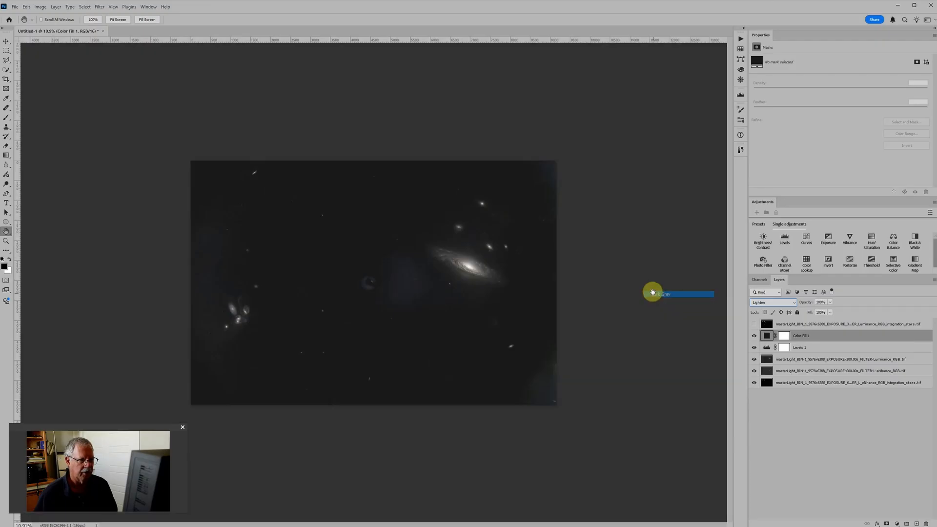
right_click(652, 286)
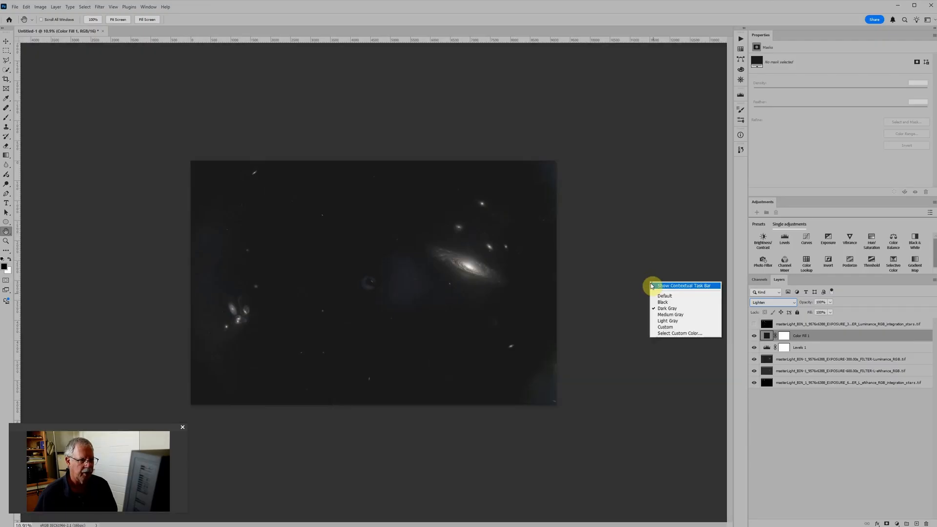
click(672, 327)
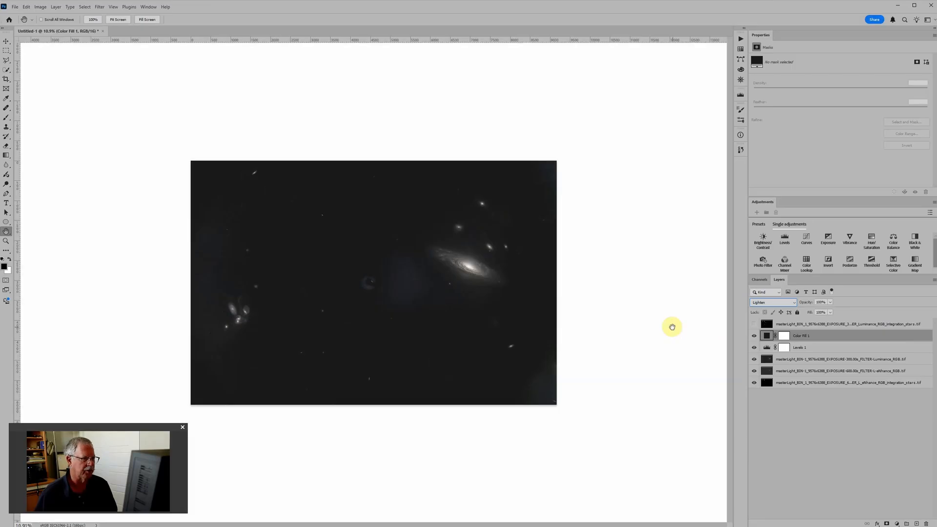
right_click(629, 269)
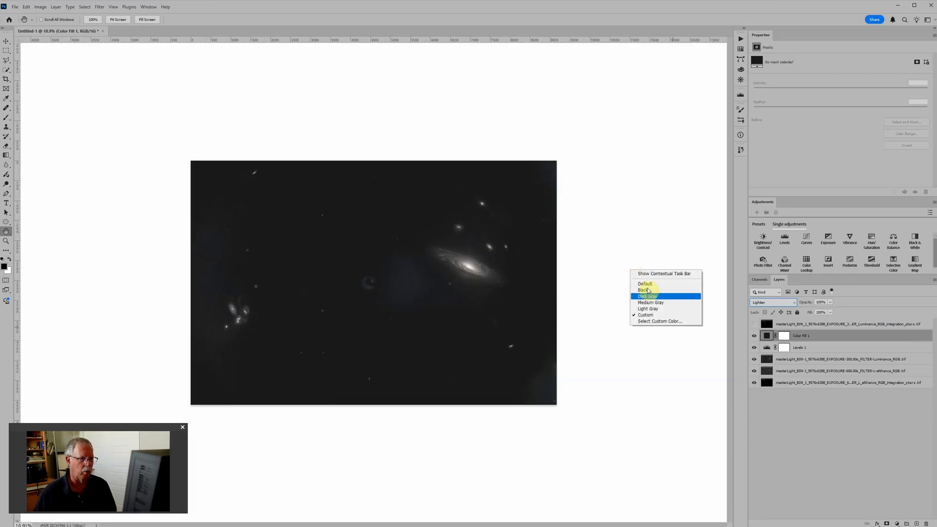
click(646, 286)
right_click(645, 300)
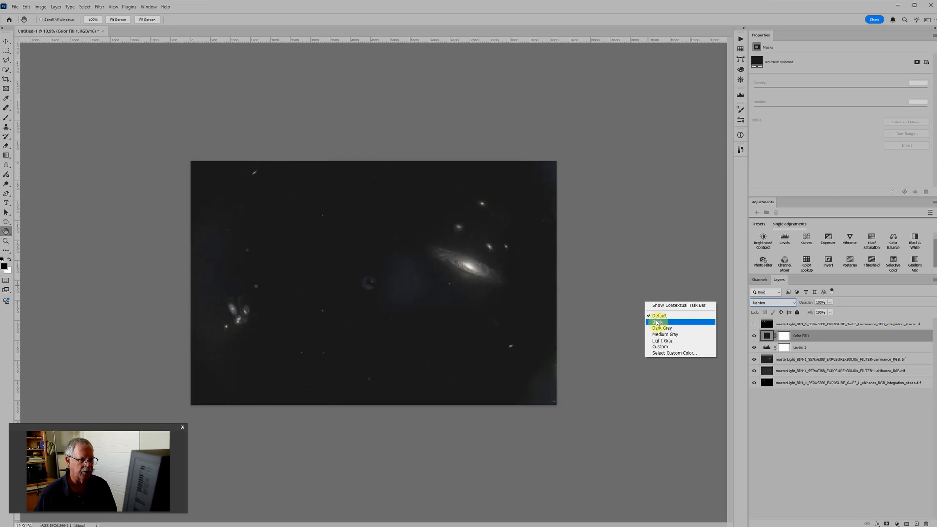
click(652, 318)
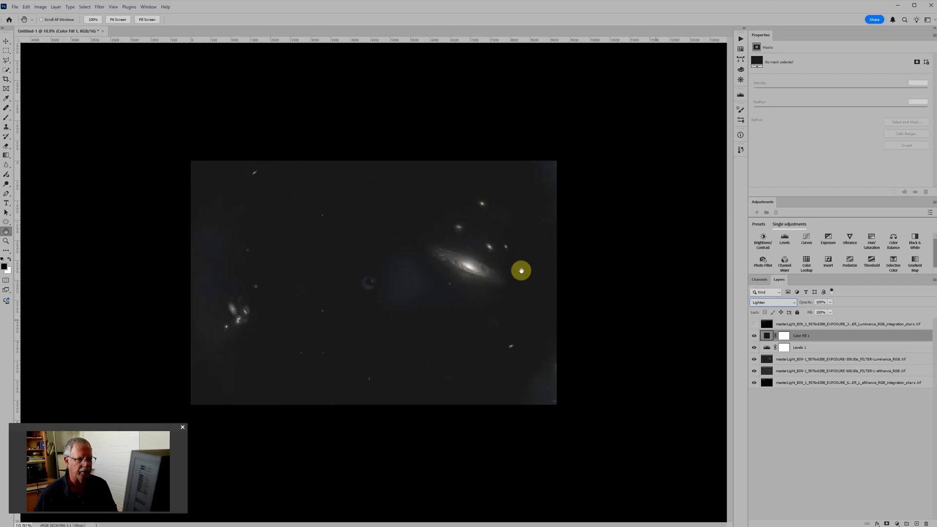
Set the Levels adjustment's input black point to 21 and compare the image with the color fill layer hidden and shown.
click(768, 348)
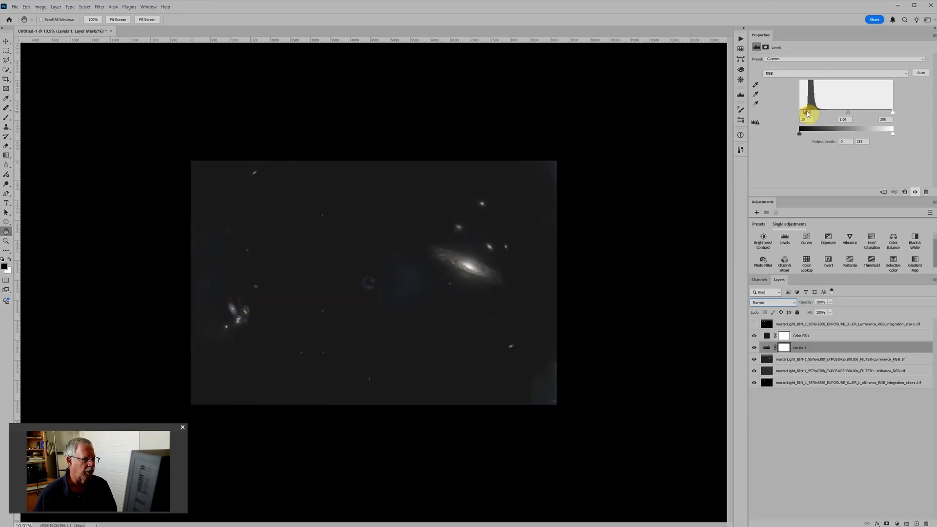
drag(809, 113, 810, 112)
click(770, 337)
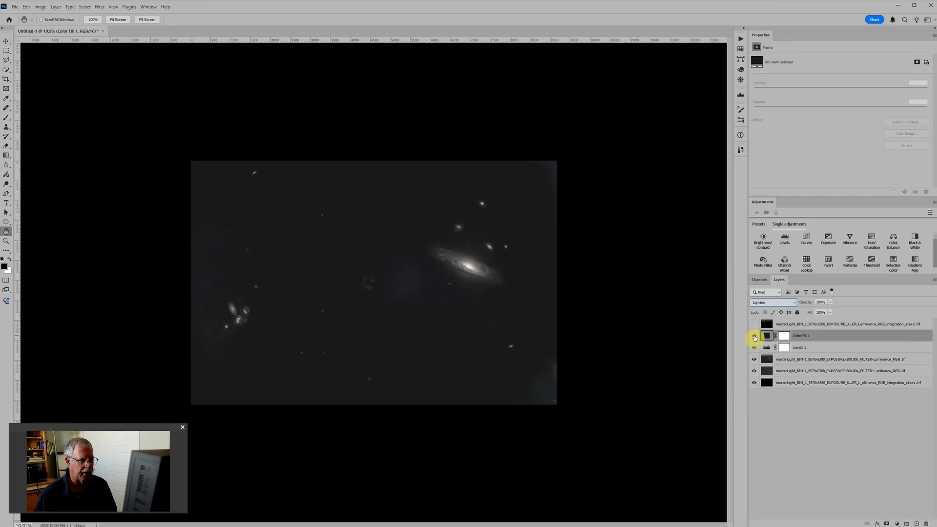
click(755, 337)
click(755, 337)
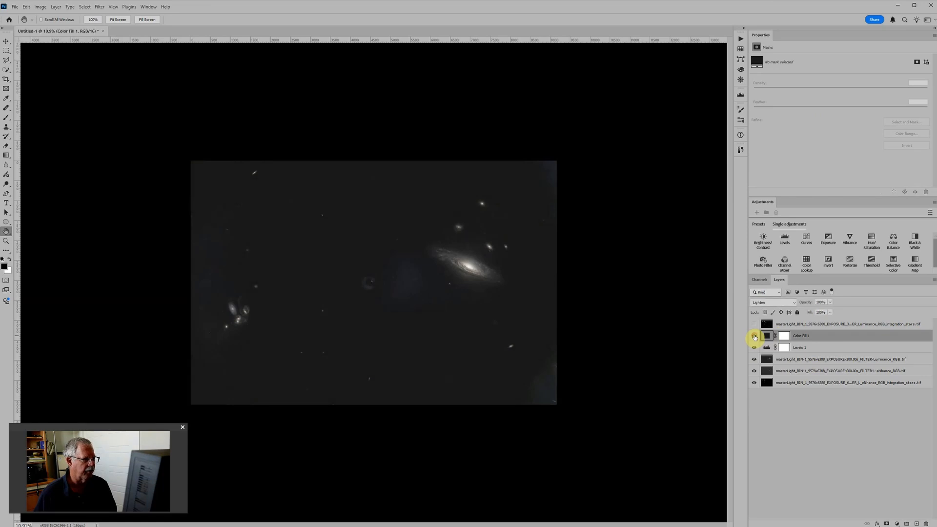
click(755, 337)
click(754, 337)
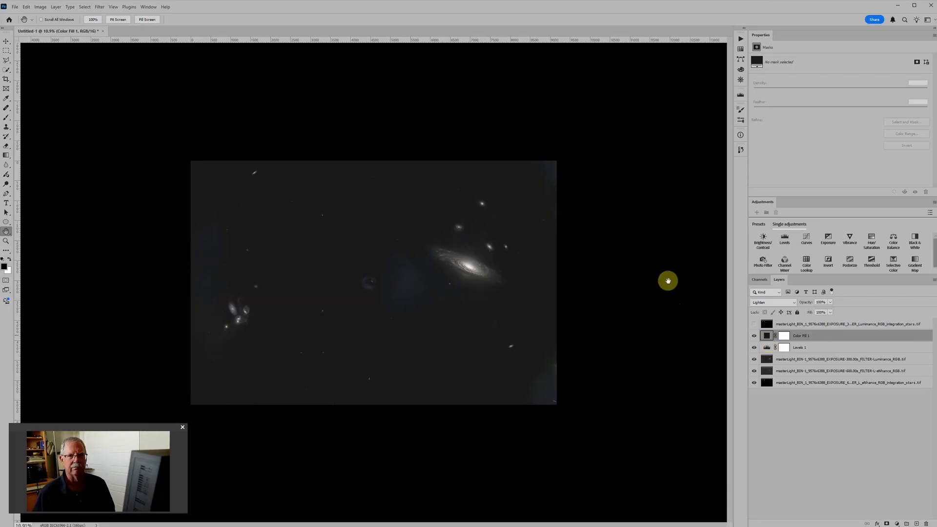
Add an empty layer directly above the Levels adjustment and set its blend mode to Soft Light.
click(767, 347)
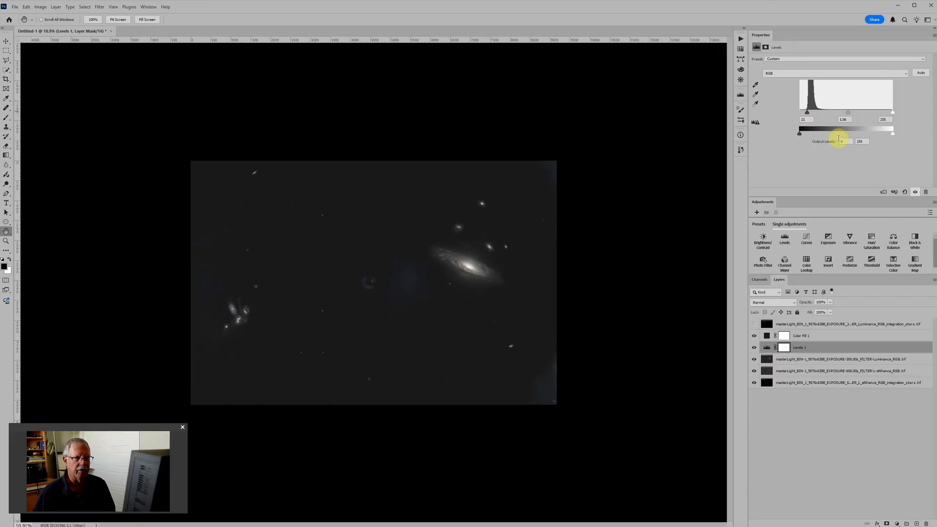
scroll(477, 285, up, 3)
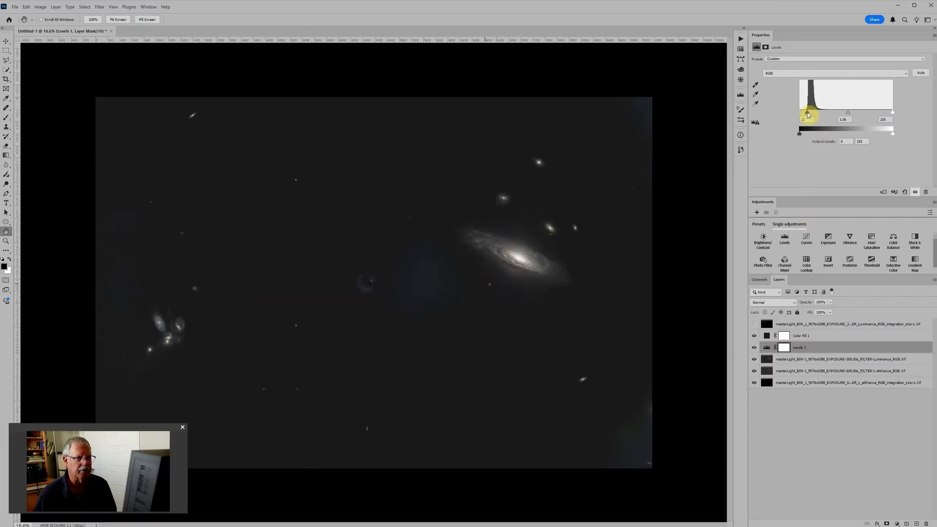
scroll(766, 160, down, 4)
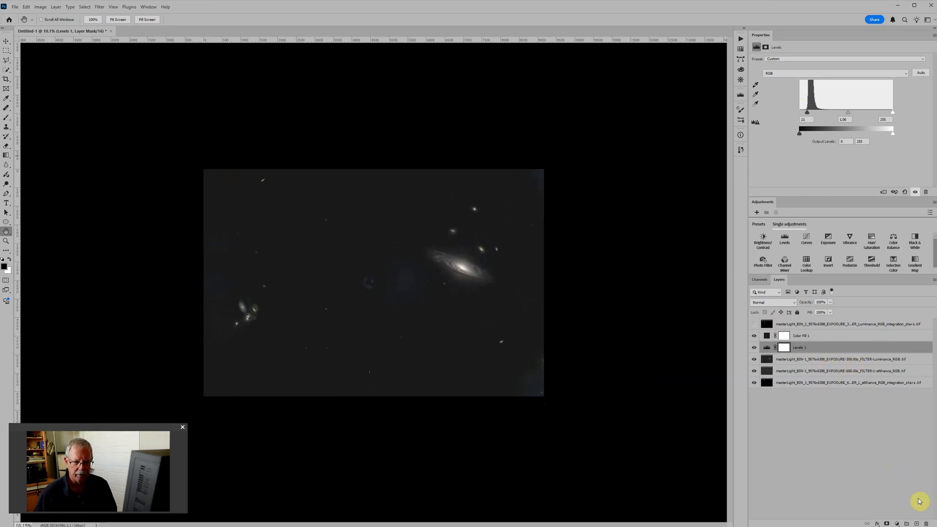
click(917, 524)
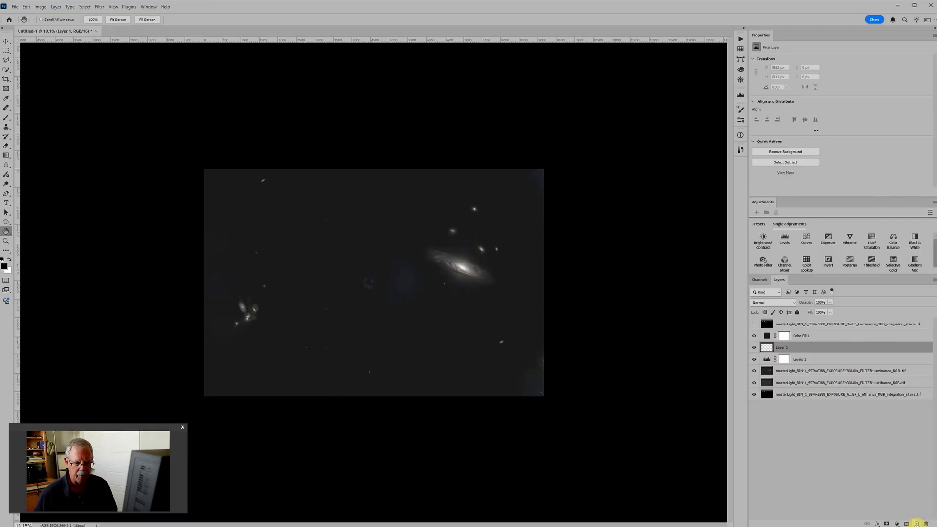
click(770, 303)
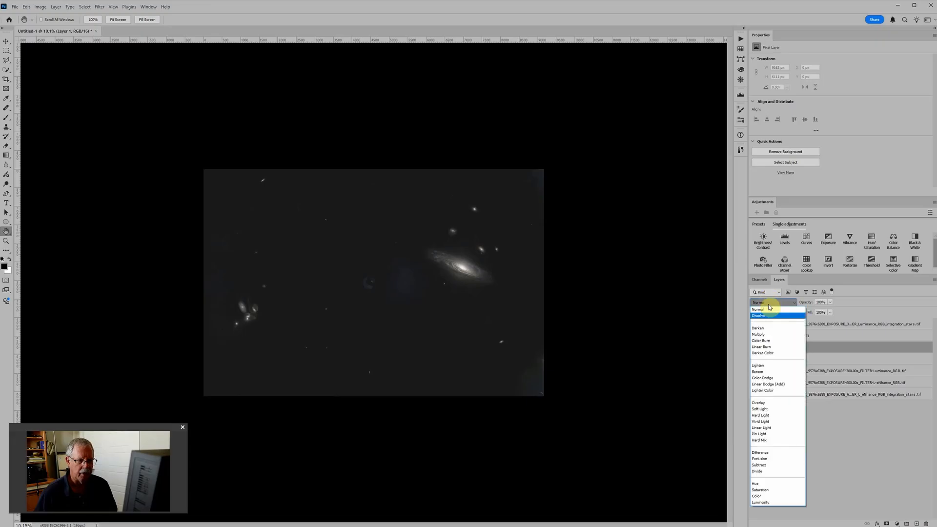
click(765, 411)
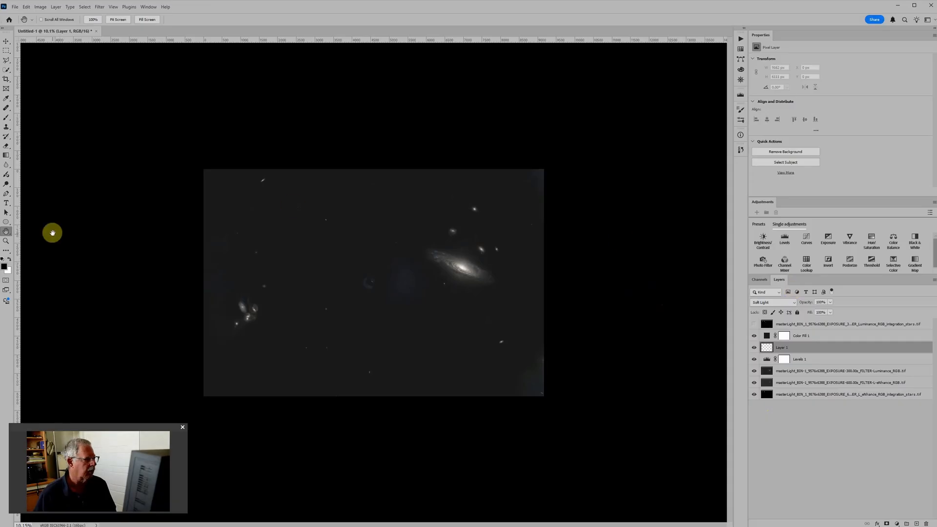
Paint black with a large soft Brush at 20% opacity over the bluish patches at the image's right corners and centre.
click(6, 117)
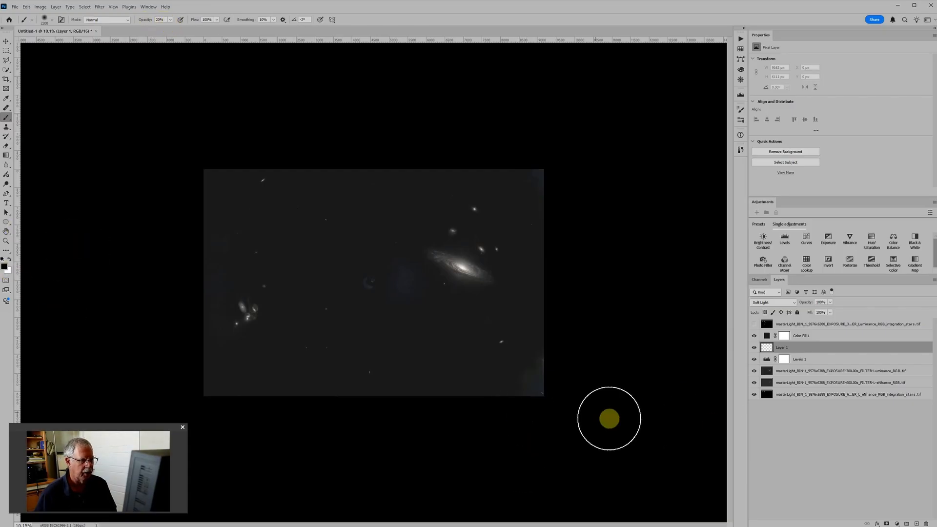
scroll(579, 422, up, 1)
scroll(577, 421, up, 2)
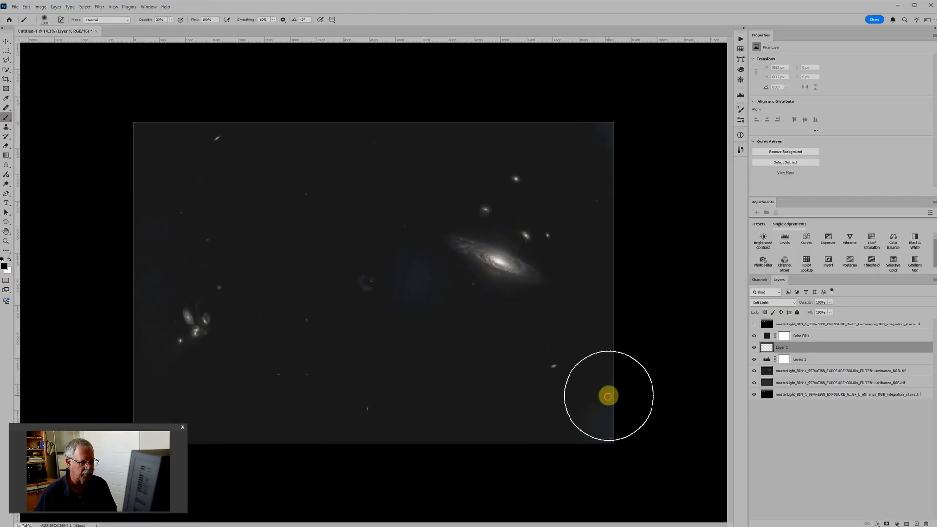
mouse_move(598, 427)
mouse_down()
mouse_move(605, 401)
mouse_move(581, 436)
mouse_move(645, 460)
mouse_move(586, 463)
mouse_move(616, 420)
mouse_move(622, 195)
mouse_move(617, 126)
mouse_move(613, 151)
mouse_move(601, 123)
mouse_move(606, 141)
mouse_move(202, 108)
mouse_move(170, 121)
mouse_move(138, 229)
mouse_move(145, 421)
mouse_move(442, 384)
mouse_move(402, 308)
mouse_move(419, 267)
mouse_move(421, 297)
mouse_move(370, 279)
mouse_up()
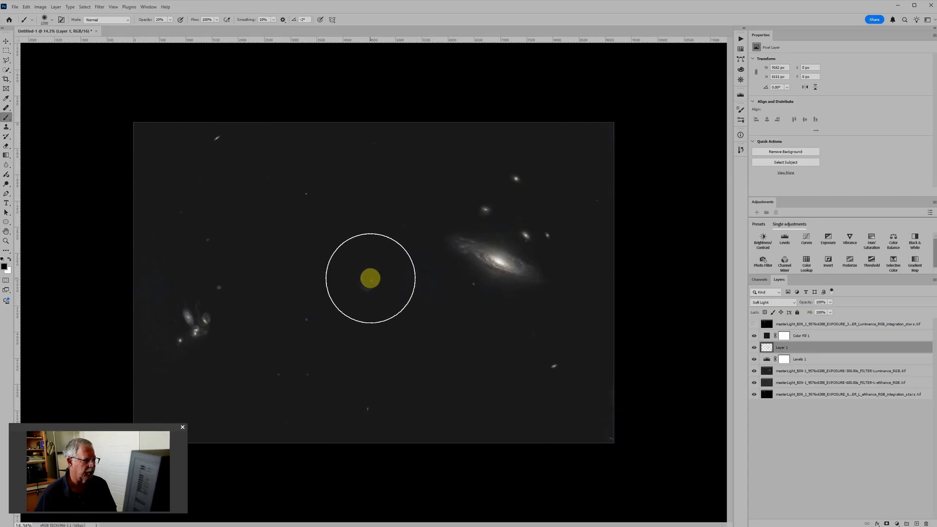
Reduce the brush size and darken the remaining bluish ring and patches near the image centre on the Soft Light layer.
key(bracketleft)
key(bracketleft)
key(bracketleft)
key(bracketleft)
key(bracketleft)
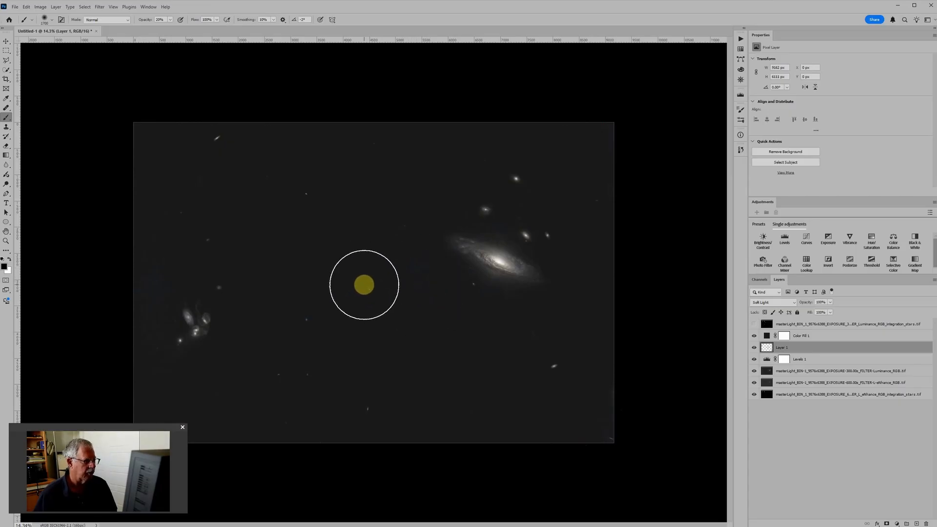
scroll(366, 284, up, 3)
key(bracketleft)
key(bracketleft)
key(bracketleft)
key(bracketleft)
key(bracketleft)
key(bracketleft)
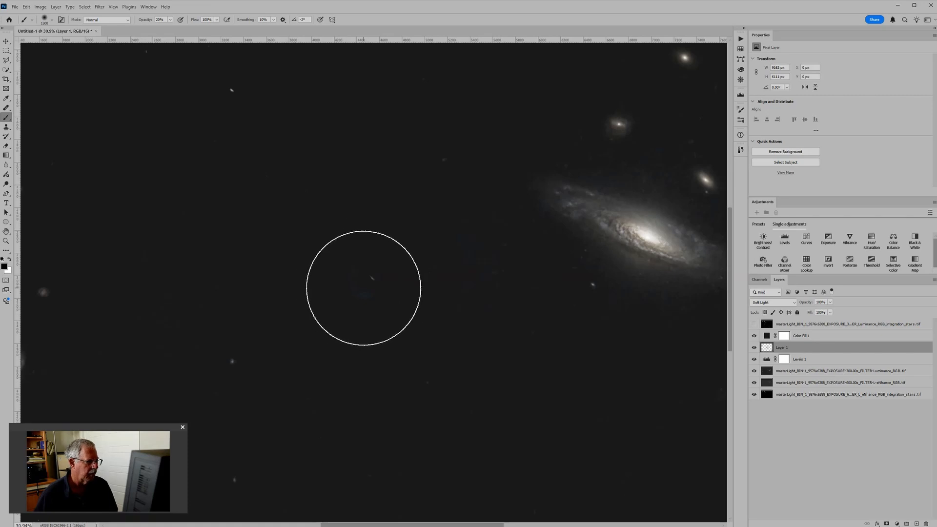
key(bracketleft)
key(bracketleft)
key(bracketleft)
key(bracketleft)
key(bracketleft)
key(bracketleft)
key(bracketleft)
key(bracketleft)
key(bracketleft)
key(bracketleft)
key(bracketleft)
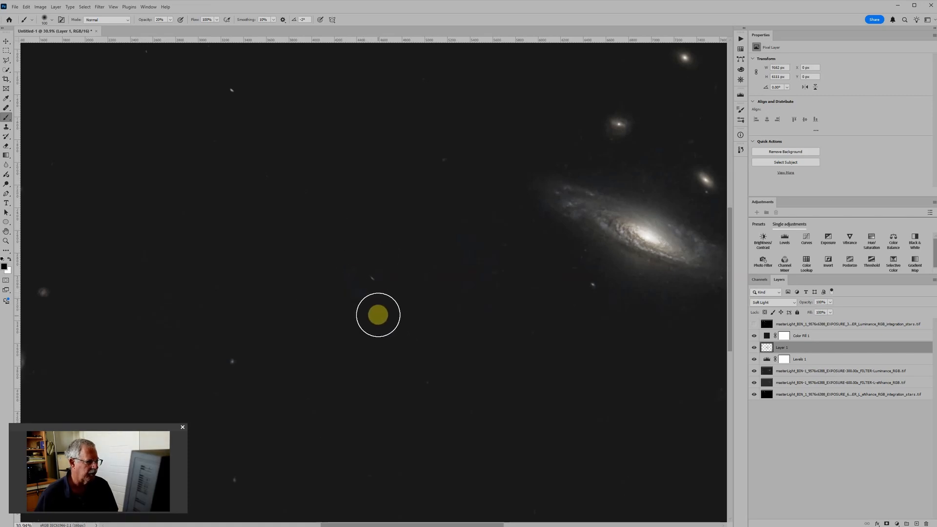
scroll(377, 314, up, 2)
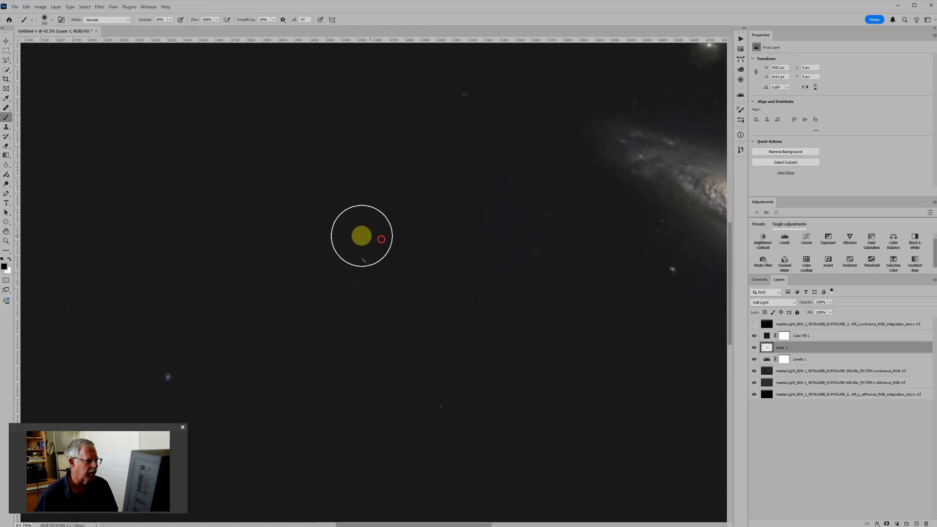
scroll(481, 341, down, 3)
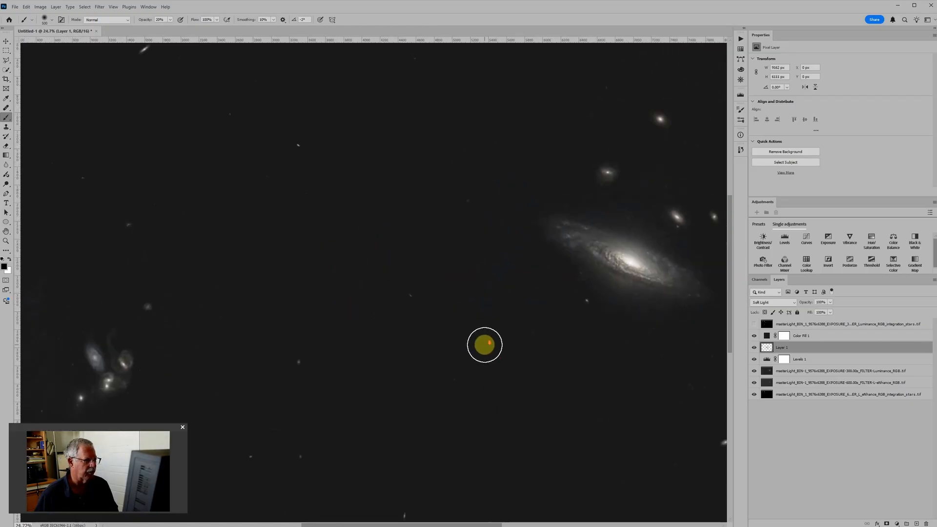
scroll(547, 342, down, 1)
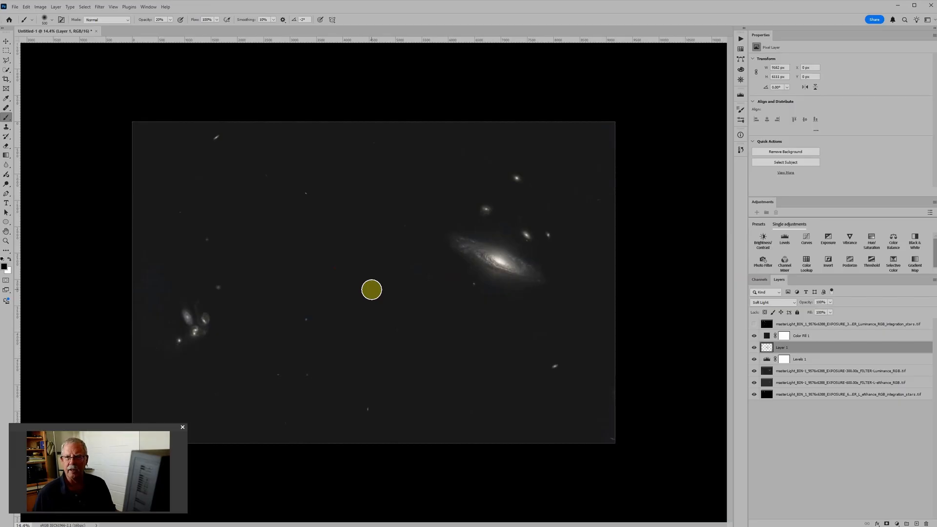
Inspect the painted background and compare it with the color fill layer hidden and shown.
scroll(390, 315, up, 2)
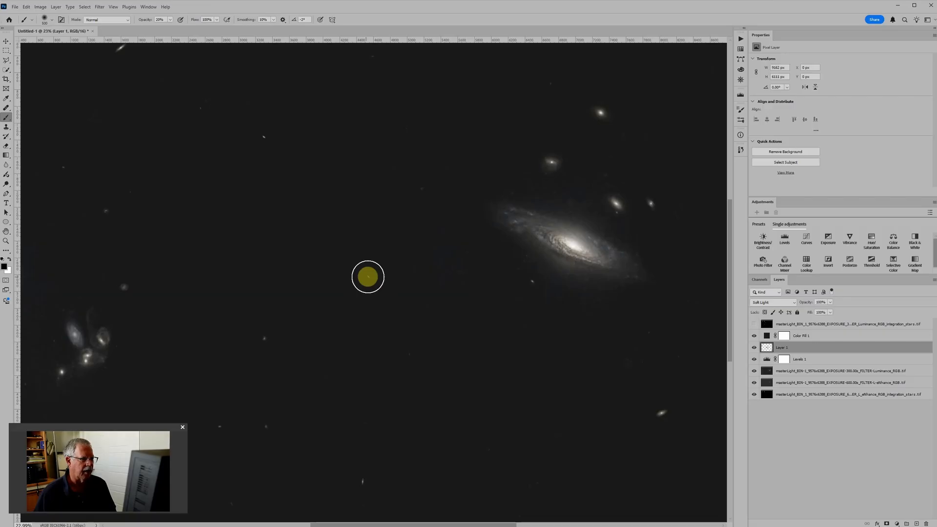
scroll(404, 296, down, 2)
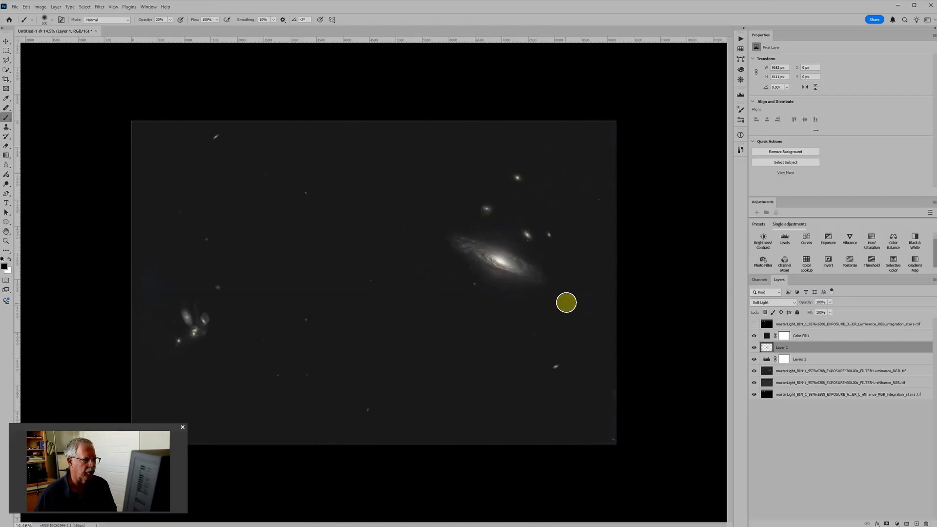
click(755, 337)
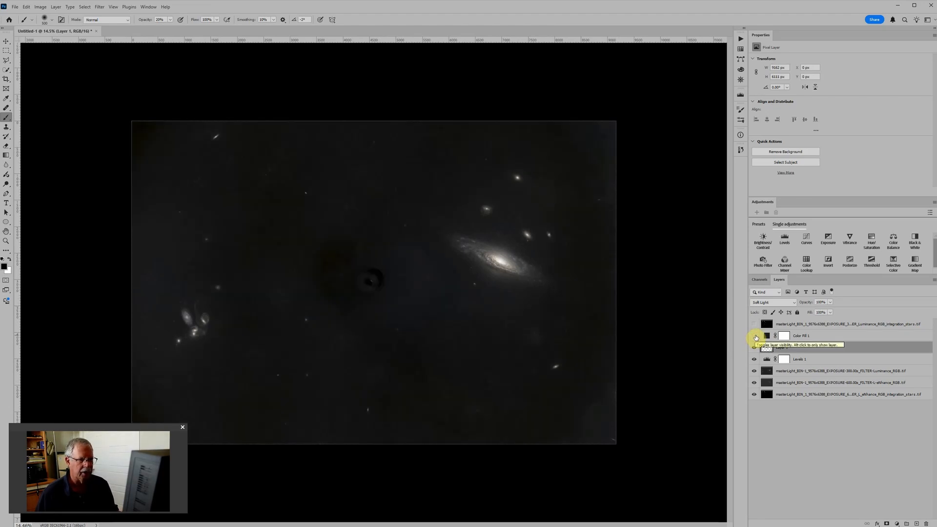
click(755, 337)
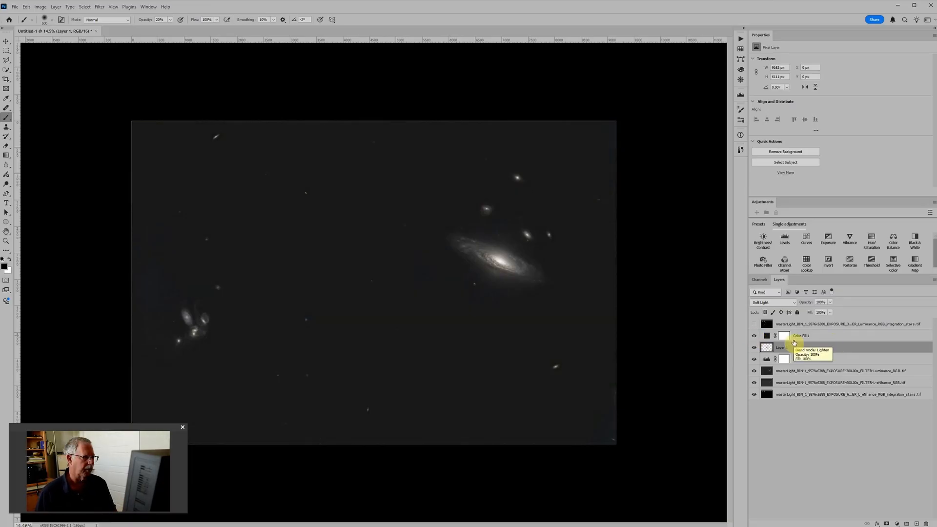
Show the Luminance stars layer and check the stars across the whole frame and around the large galaxy.
scroll(527, 356, down, 5)
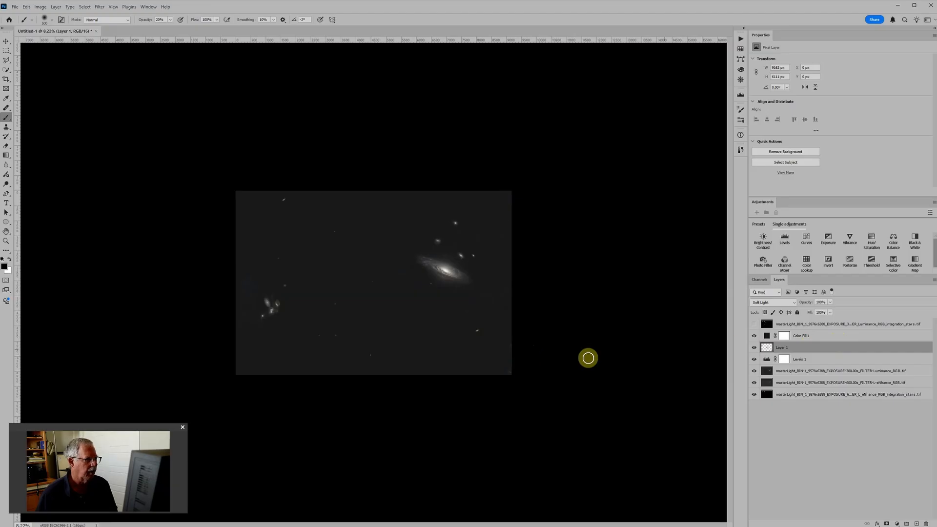
click(756, 325)
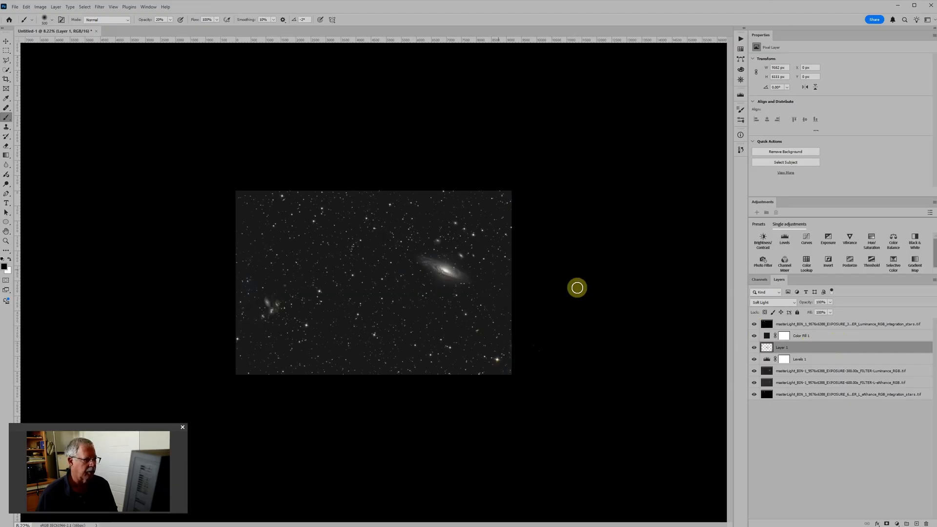
scroll(407, 277, up, 3)
scroll(396, 295, up, 2)
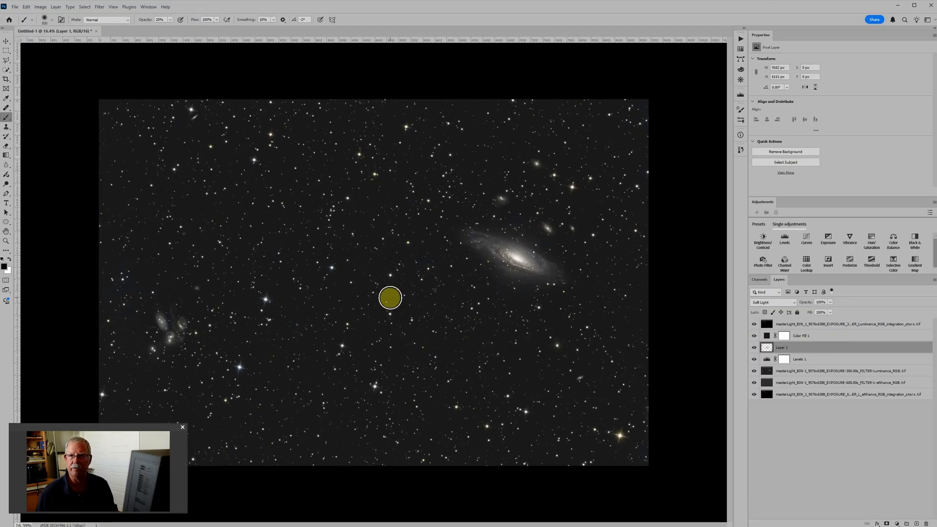
scroll(389, 300, up, 2)
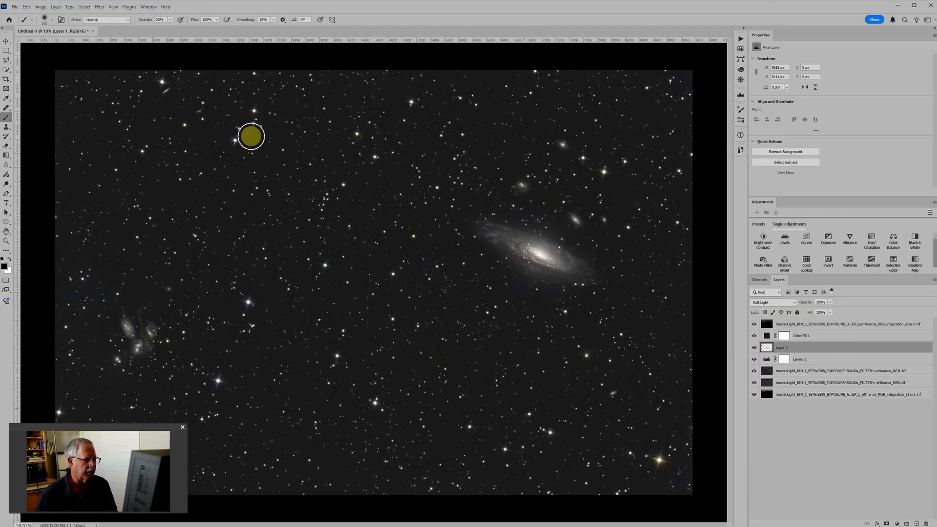
scroll(678, 379, up, 2)
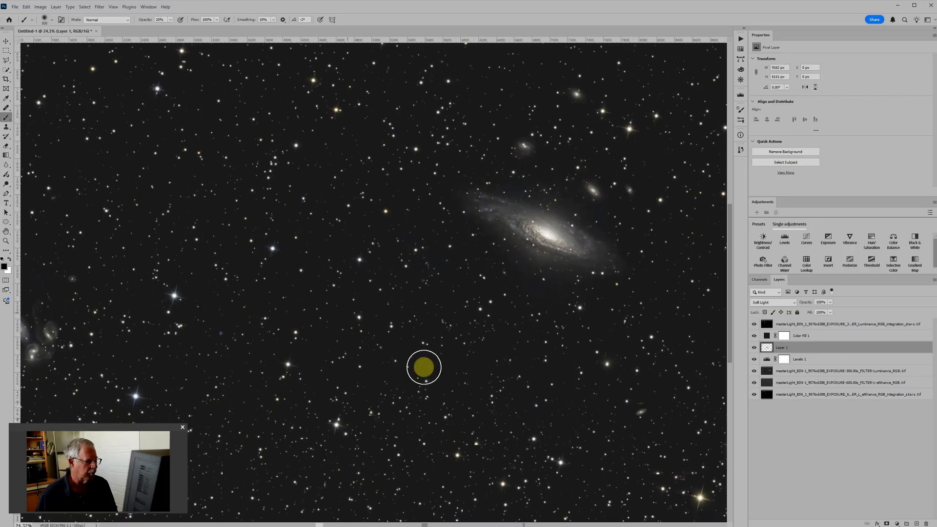
Try a Levels adjustment with a midtone of 1.04 above the Luminance stars layer and delete it.
click(829, 326)
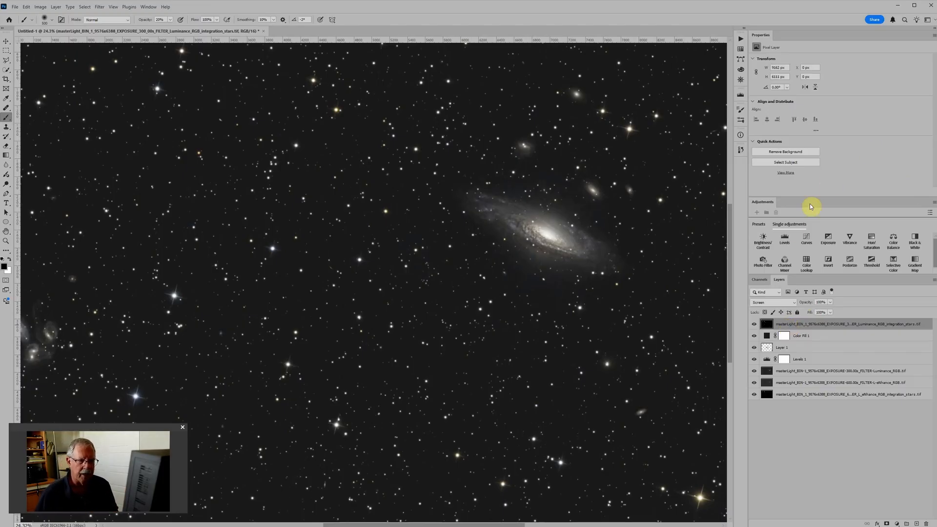
click(785, 243)
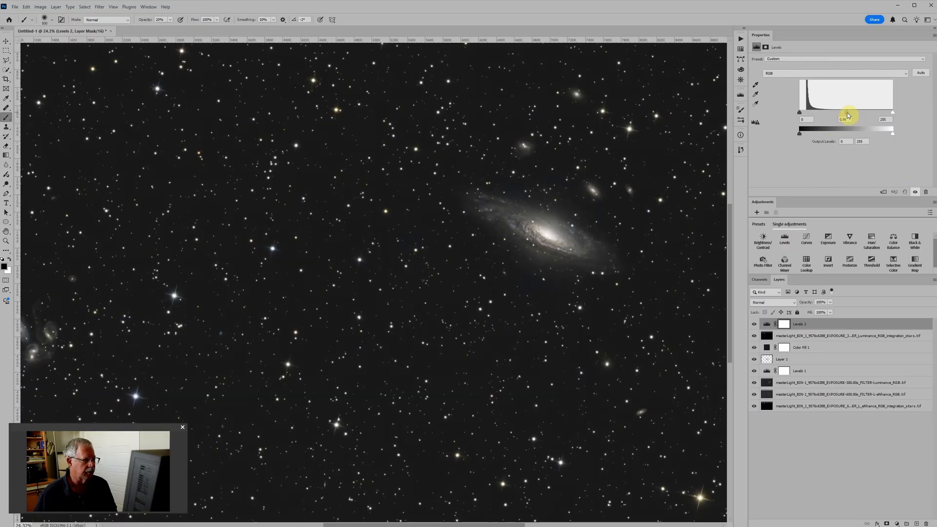
mouse_move(848, 115)
mouse_down()
mouse_move(874, 115)
mouse_move(846, 114)
mouse_up()
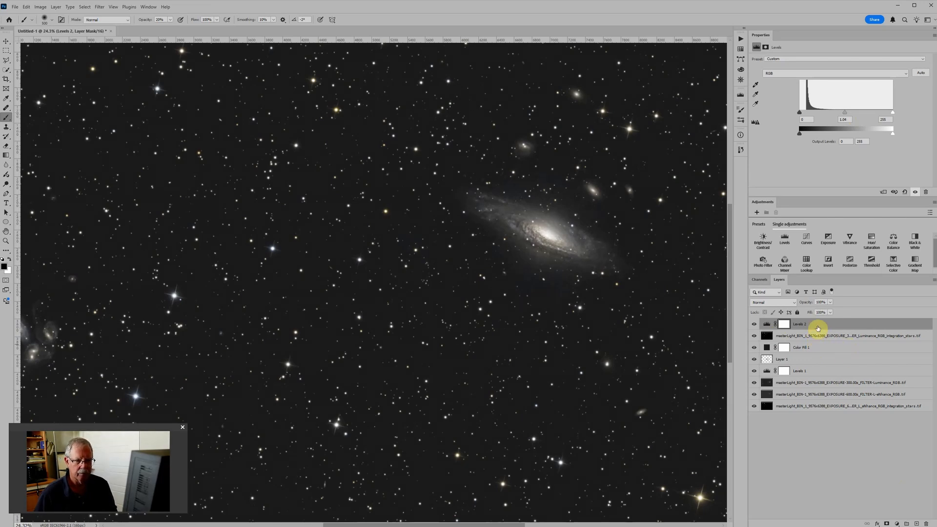
click(820, 336)
click(819, 325)
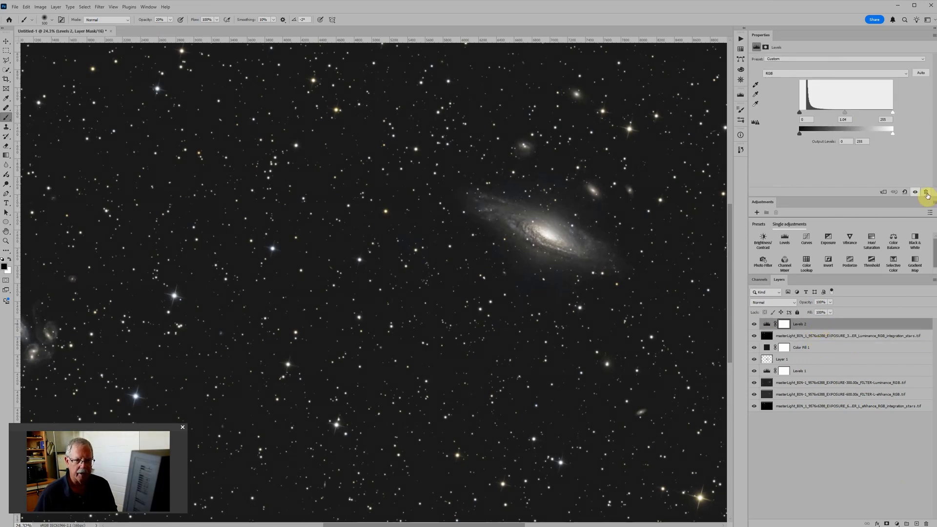
key(Delete)
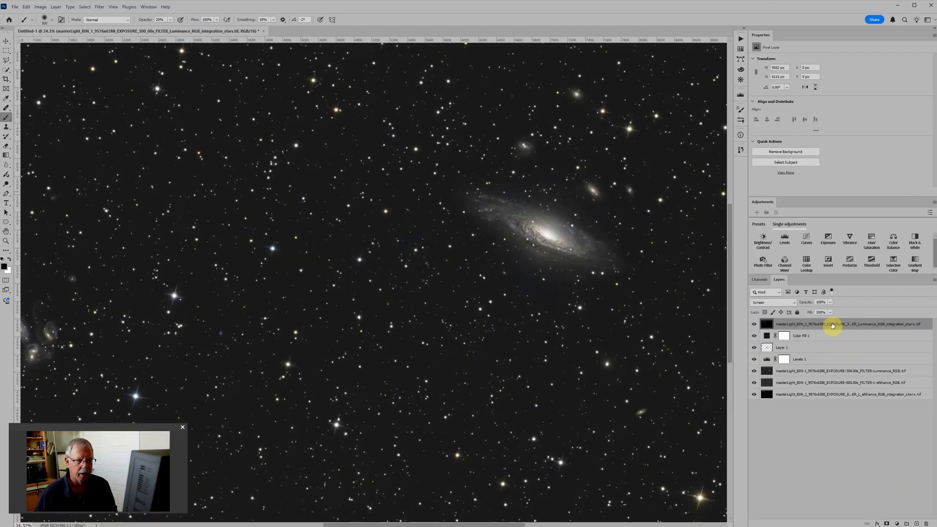
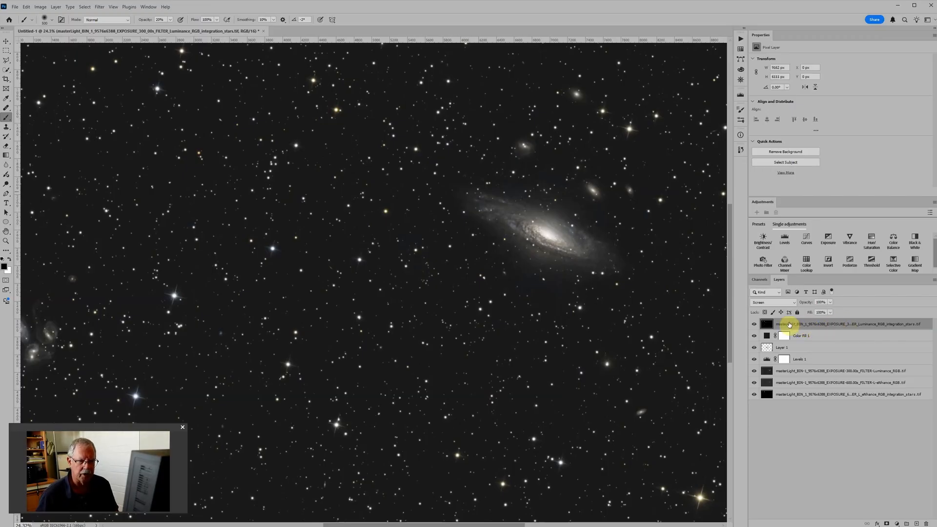
Group the Luminance stars layer, check the group by hiding and showing it, and name the group Stars.
key(ctrl+g)
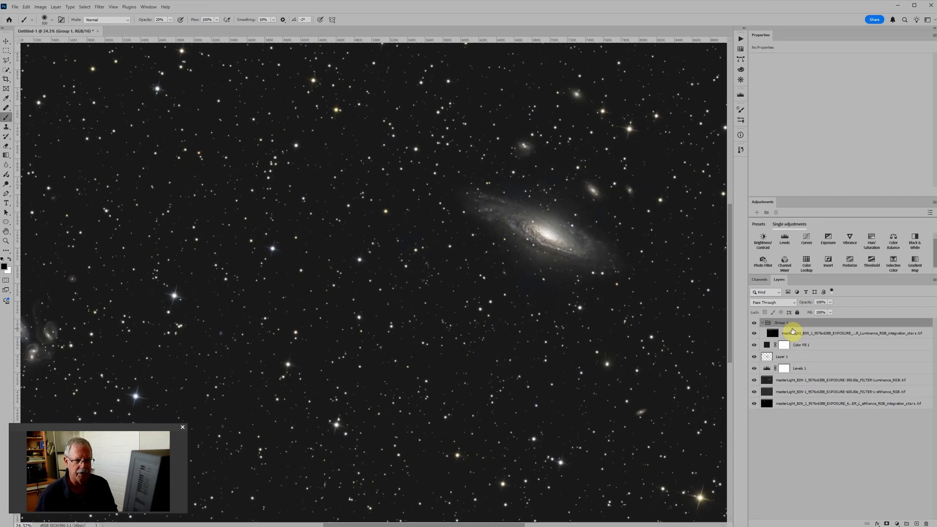
click(755, 323)
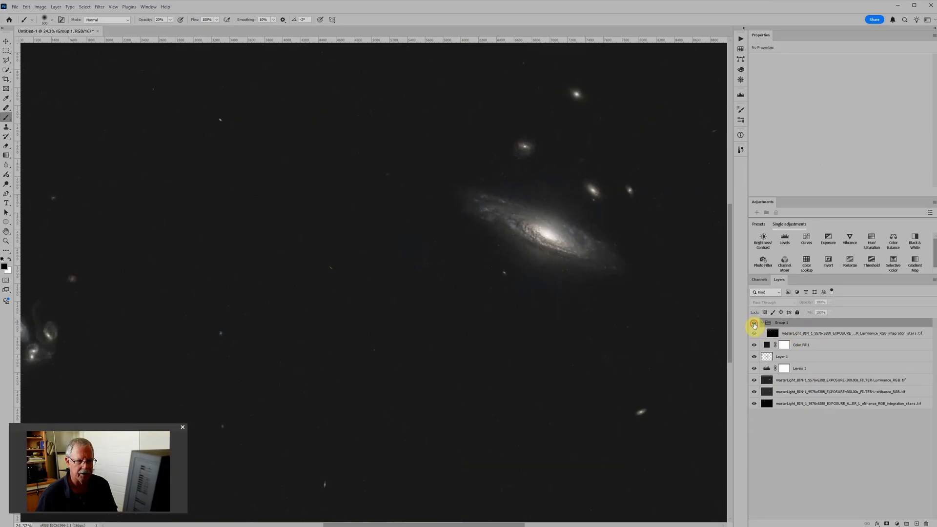
click(755, 323)
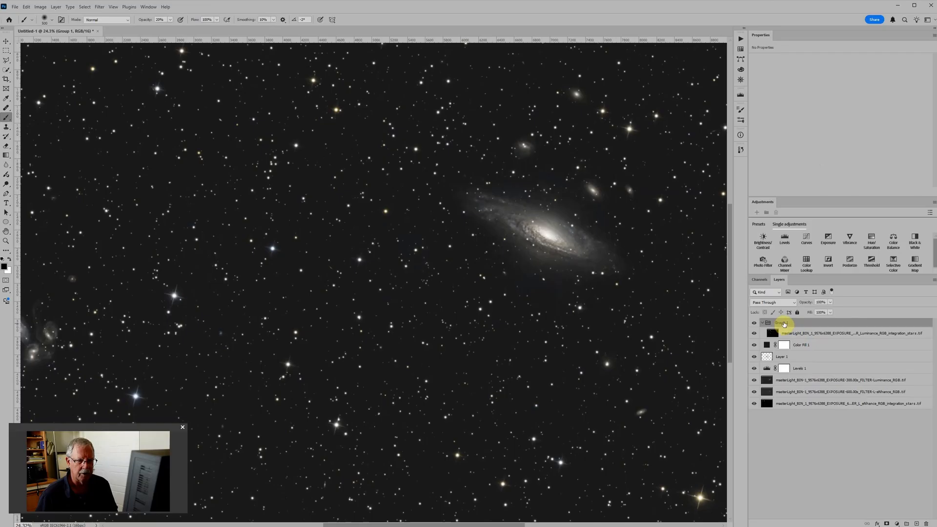
double_click(784, 323)
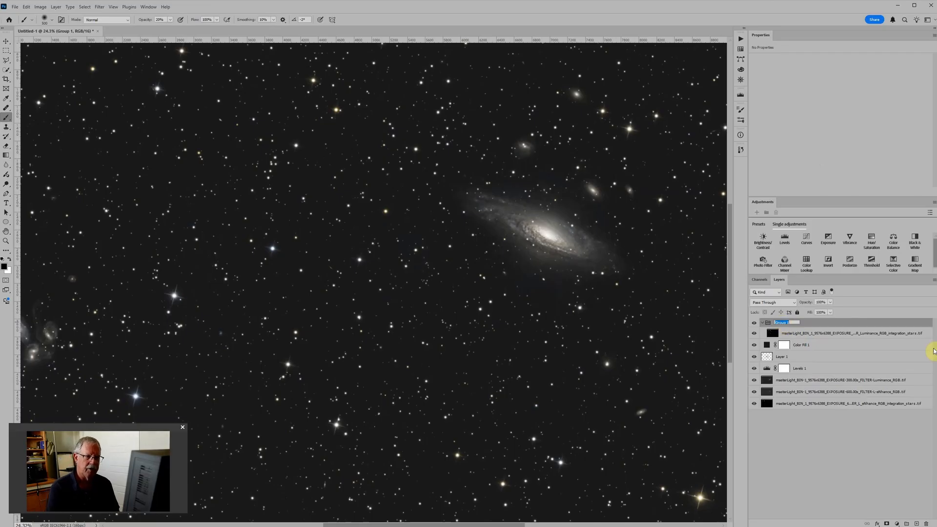
text(Stars)
key(Return)
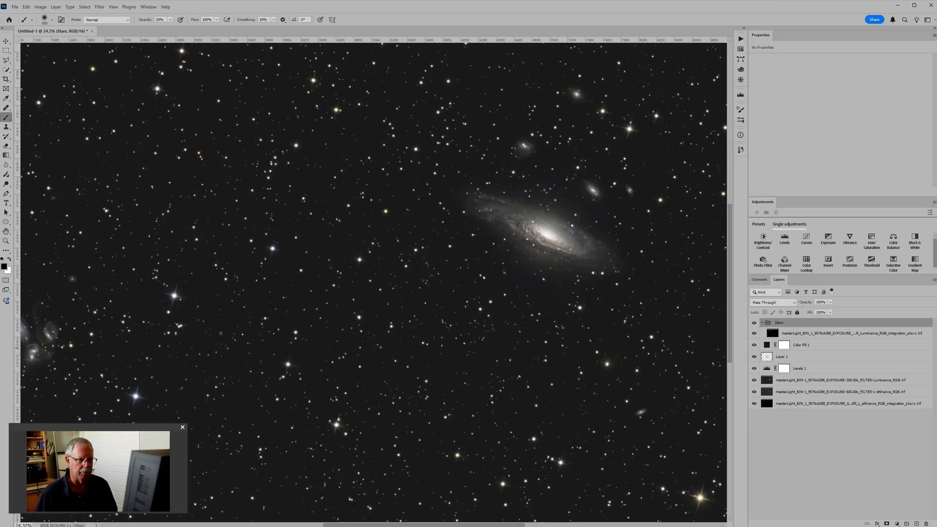
Set the Stars group's blend mode to Screen and add a Levels adjustment above the Luminance stars layer inside it.
click(774, 302)
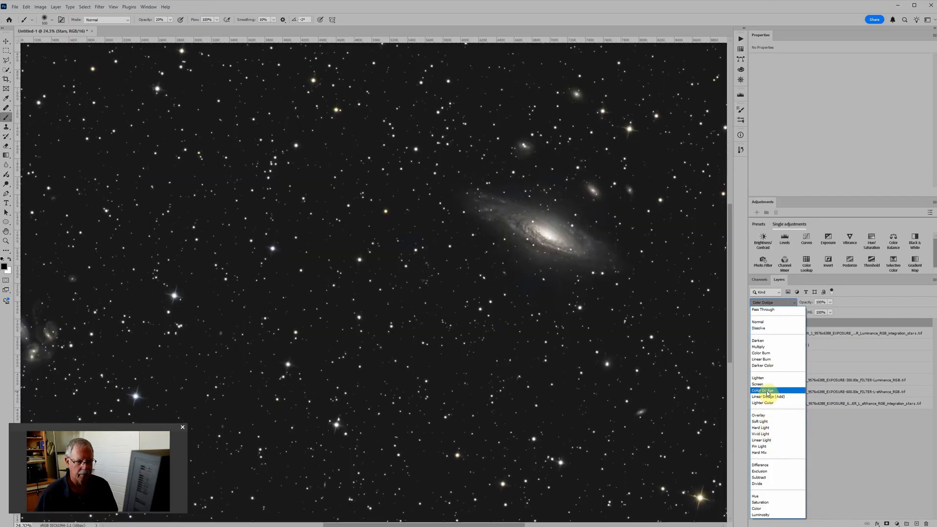
click(766, 384)
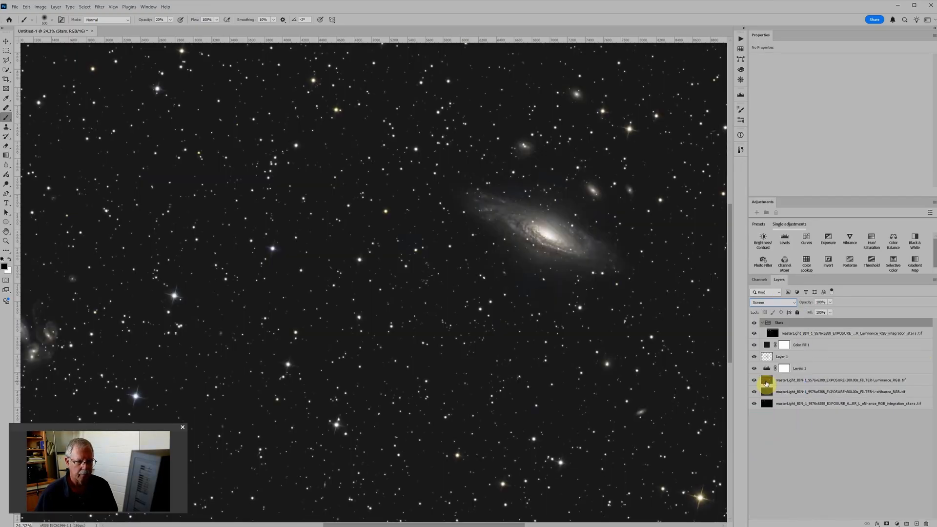
click(797, 333)
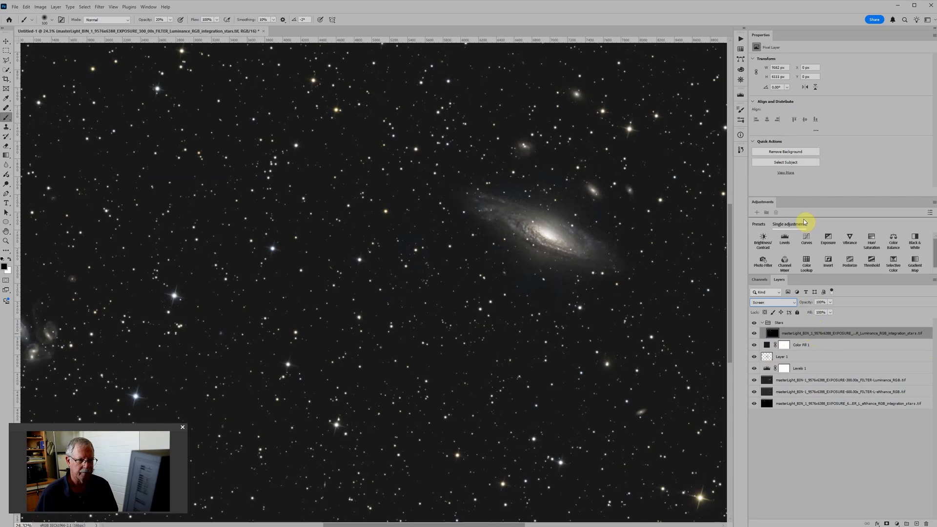
click(784, 241)
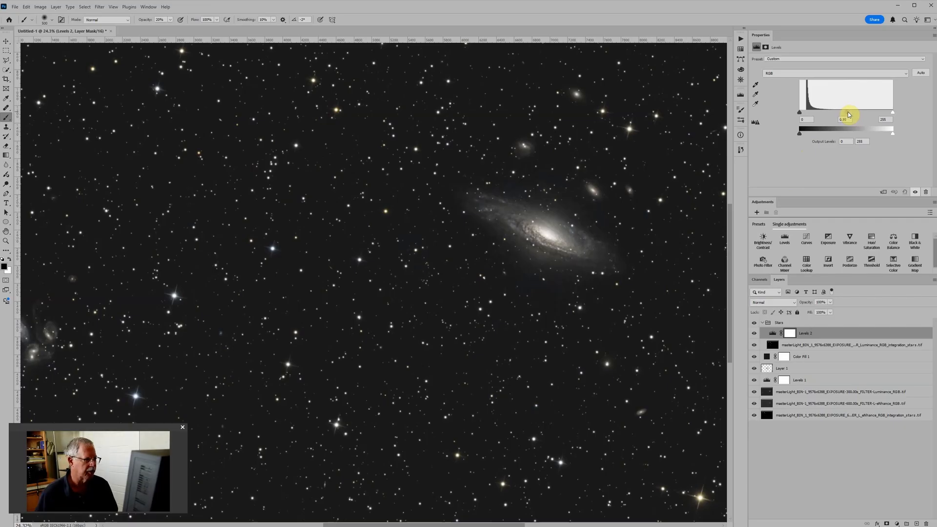
Set the midtone to 1.09 and the black input level to 7 in the Stars group's Levels adjustment.
drag(852, 114, 871, 112)
scroll(539, 210, up, 1)
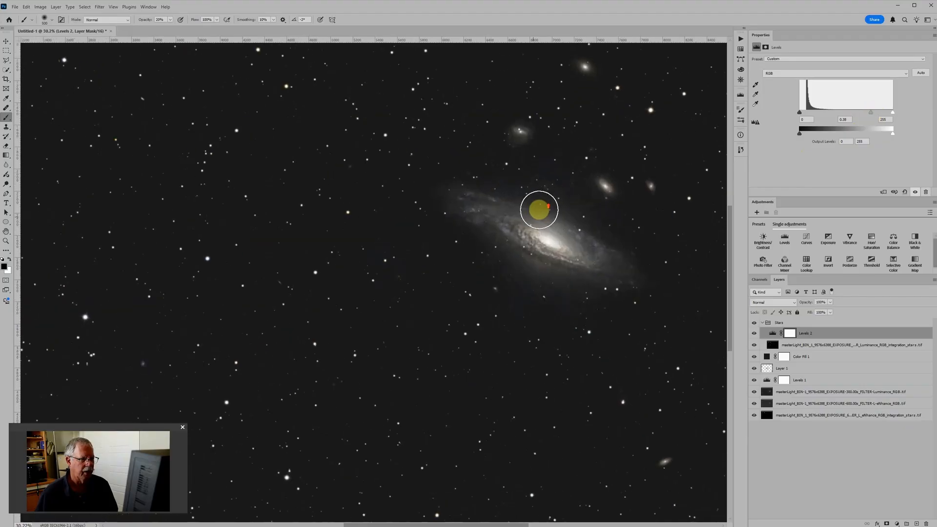
scroll(539, 210, up, 5)
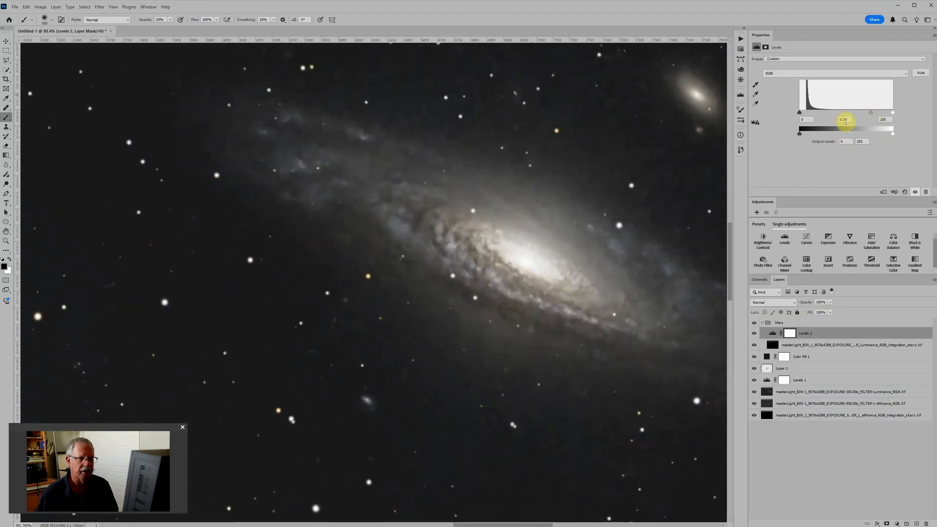
drag(869, 113, 842, 115)
scroll(567, 210, down, 10)
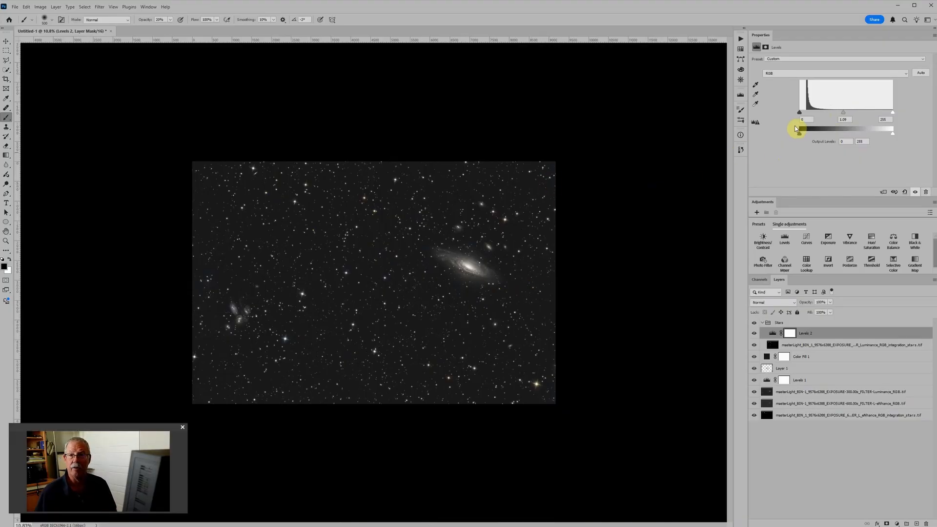
drag(799, 112, 802, 113)
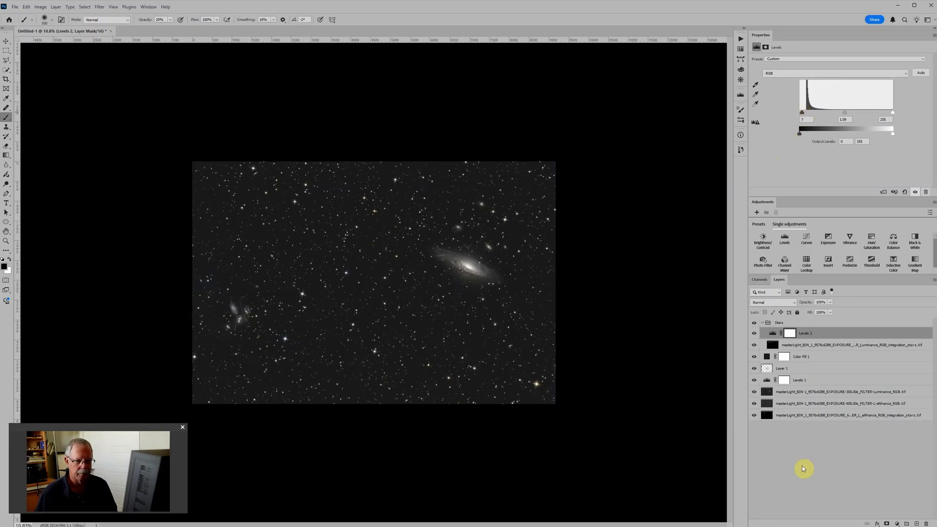
Group Layer 1, Levels 1 and the starless Luminance layer, and name the group Lum.
click(854, 392)
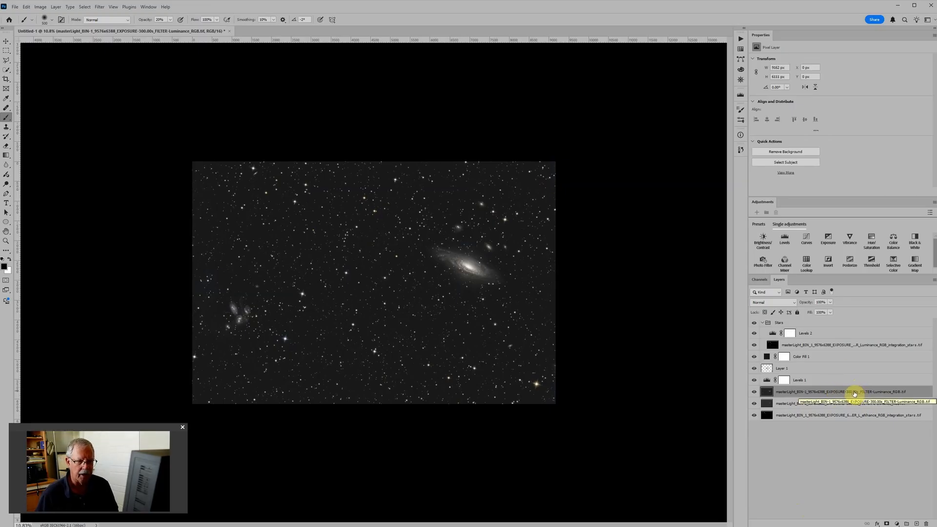
click(836, 380)
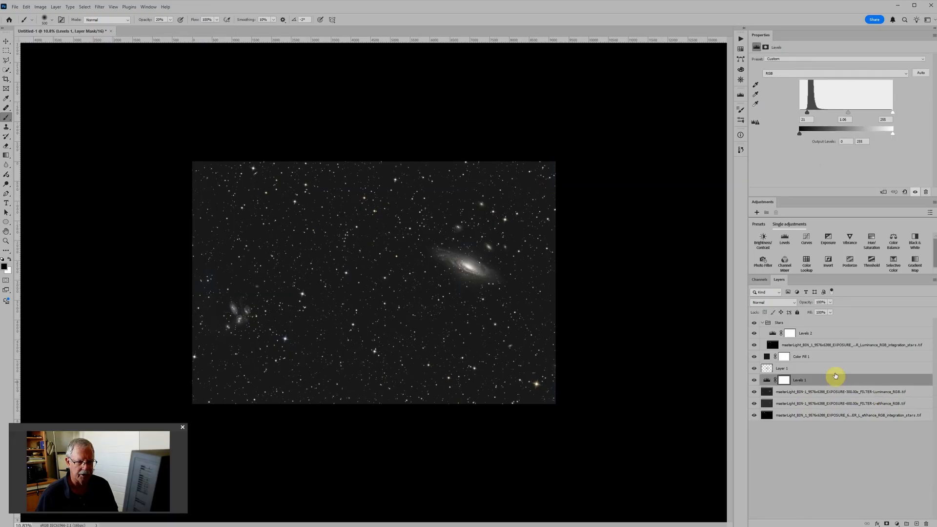
click(833, 369)
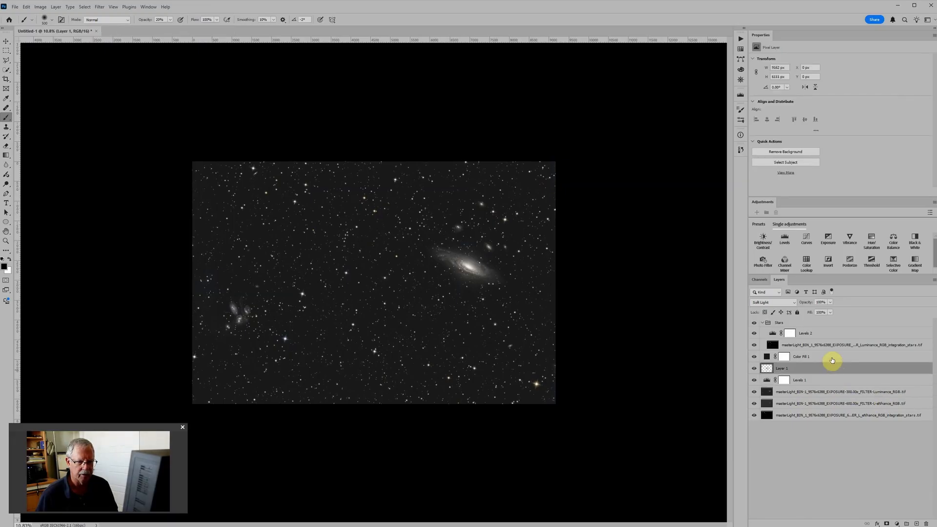
click(832, 358)
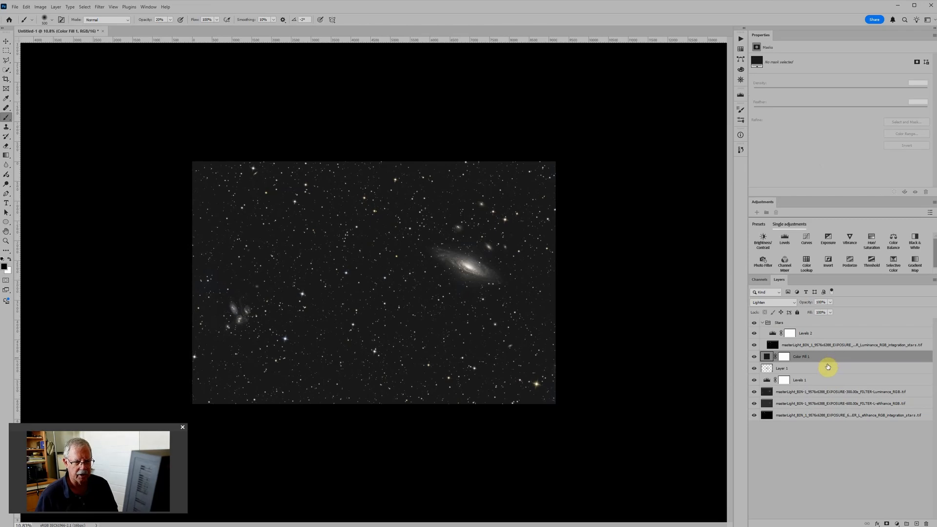
click(822, 369)
shift+click(820, 392)
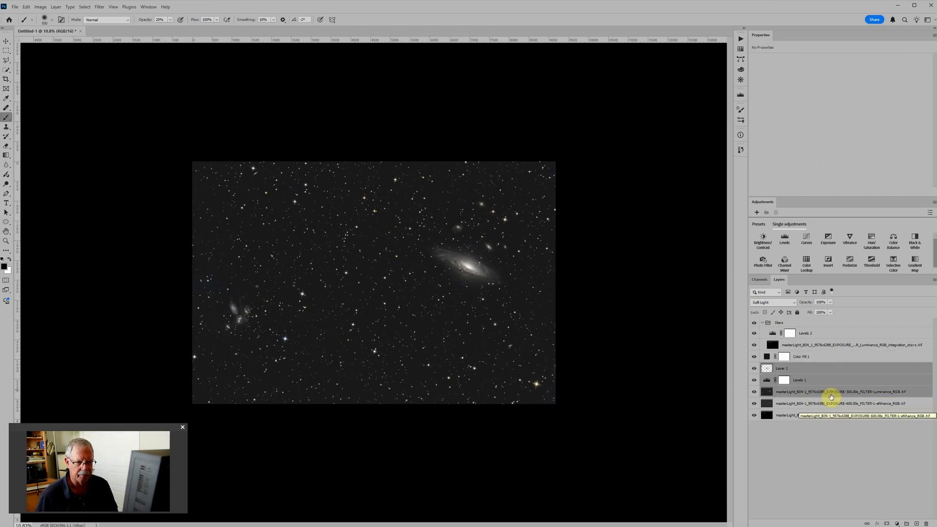
key(ctrl+g)
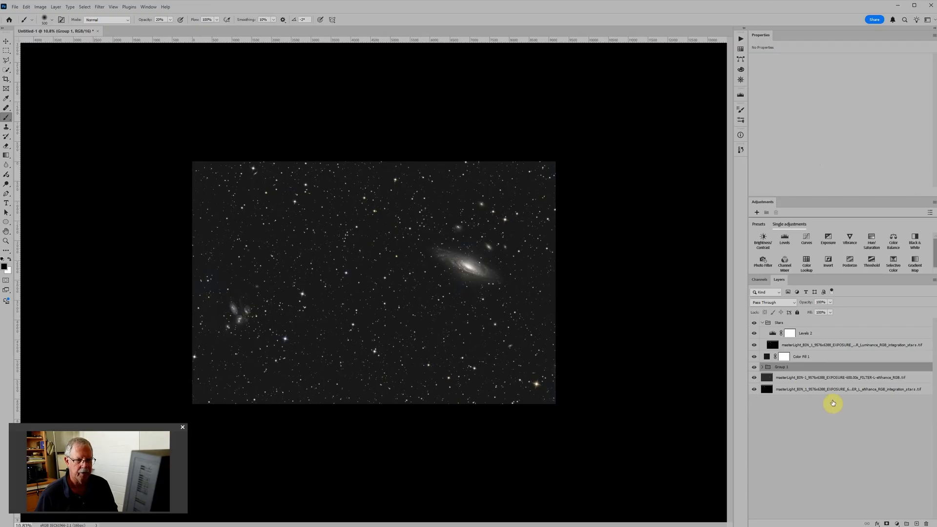
double_click(782, 367)
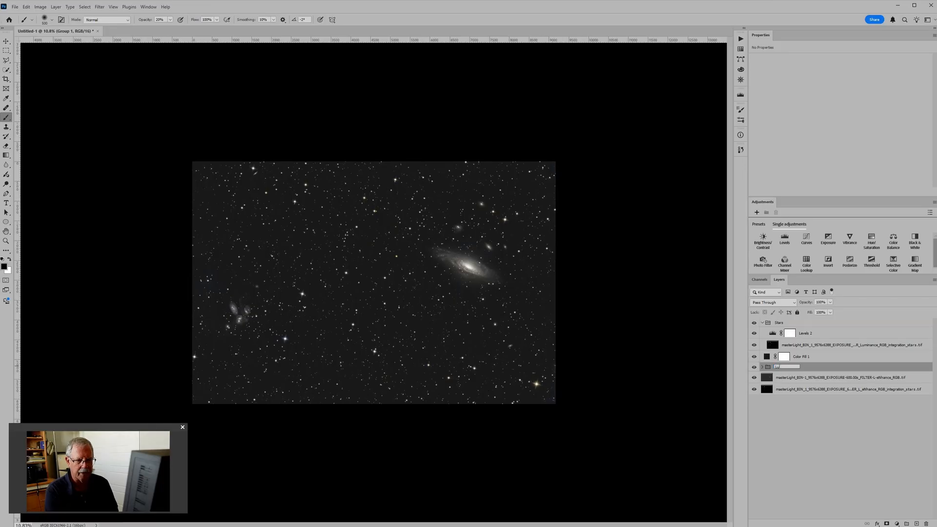
key(Return)
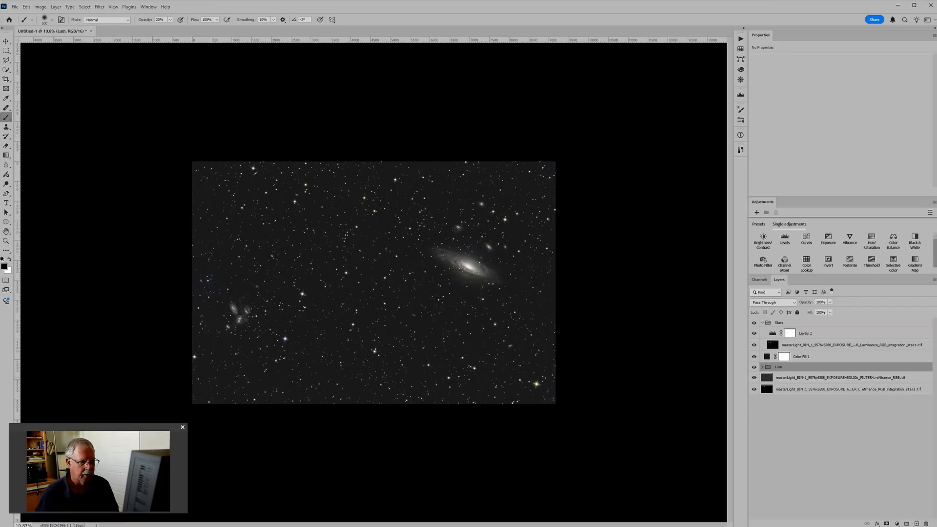
Add a Hue/Saturation adjustment above Levels 1 in the Lum group with saturation +52 and check the galaxy colors.
scroll(680, 314, up, 2)
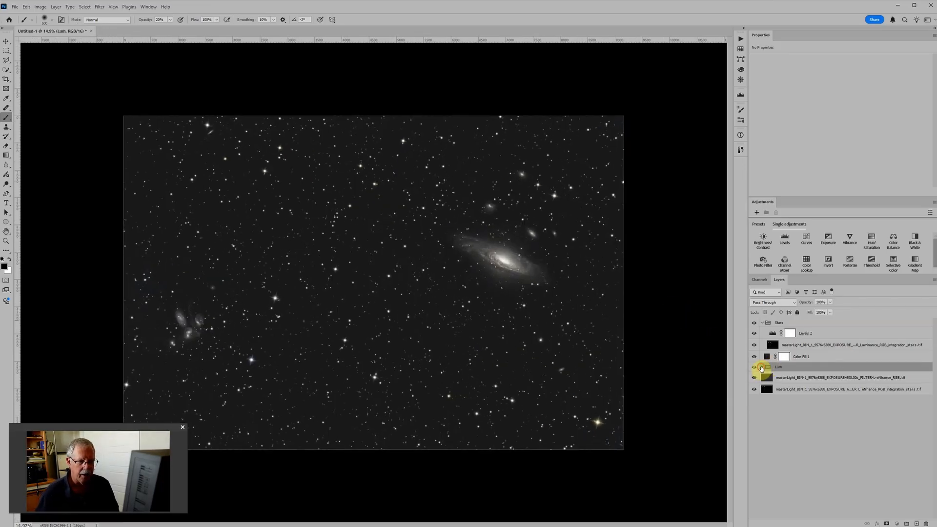
click(762, 367)
click(806, 389)
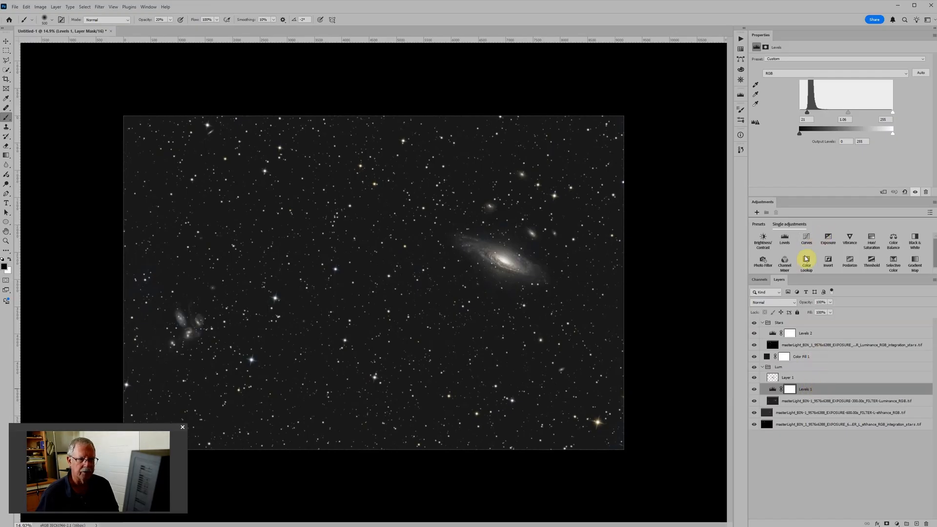
click(872, 240)
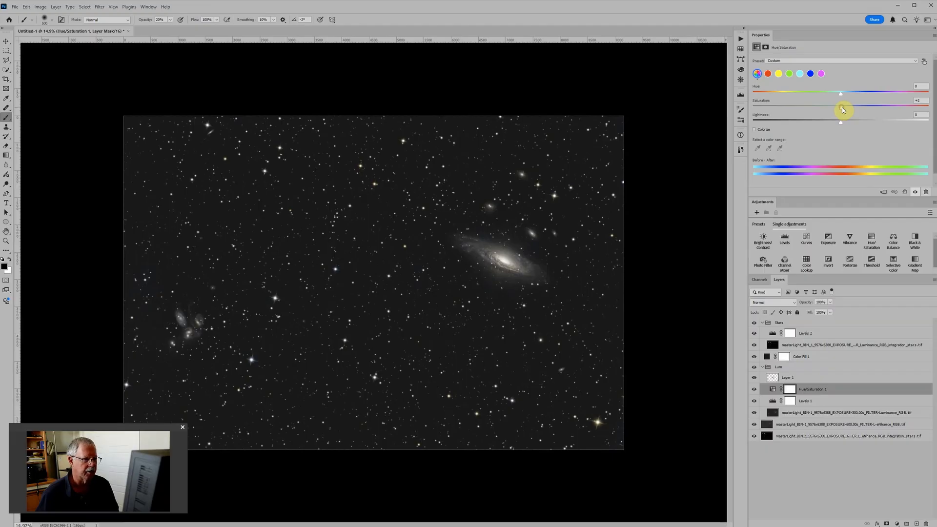
drag(843, 110, 889, 107)
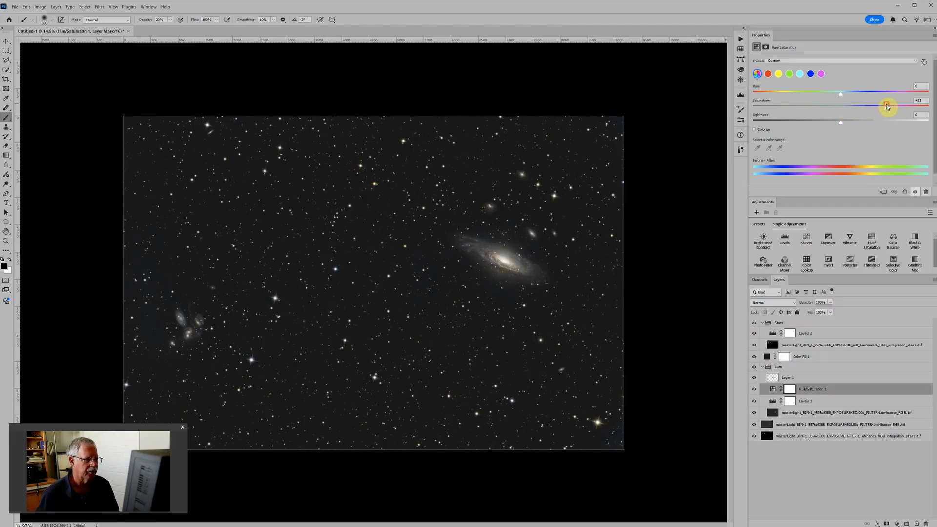
scroll(485, 251, up, 4)
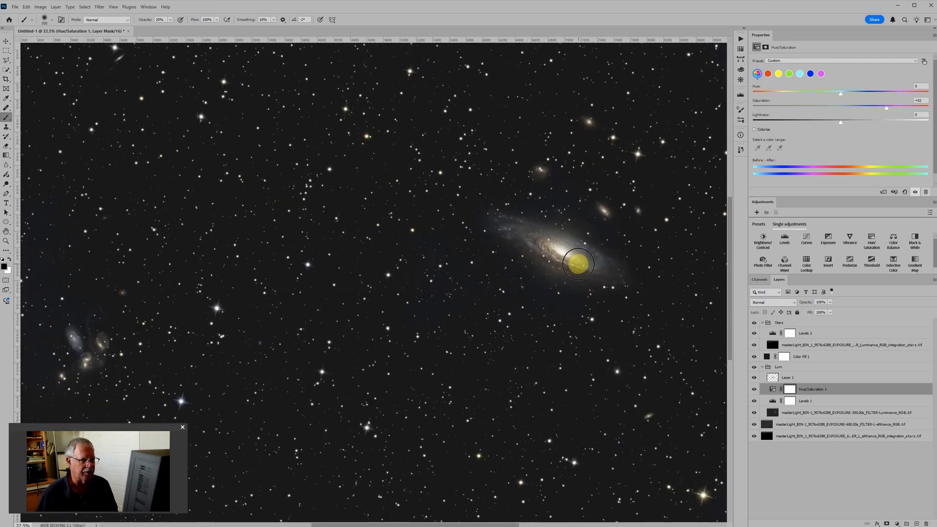
scroll(579, 264, down, 3)
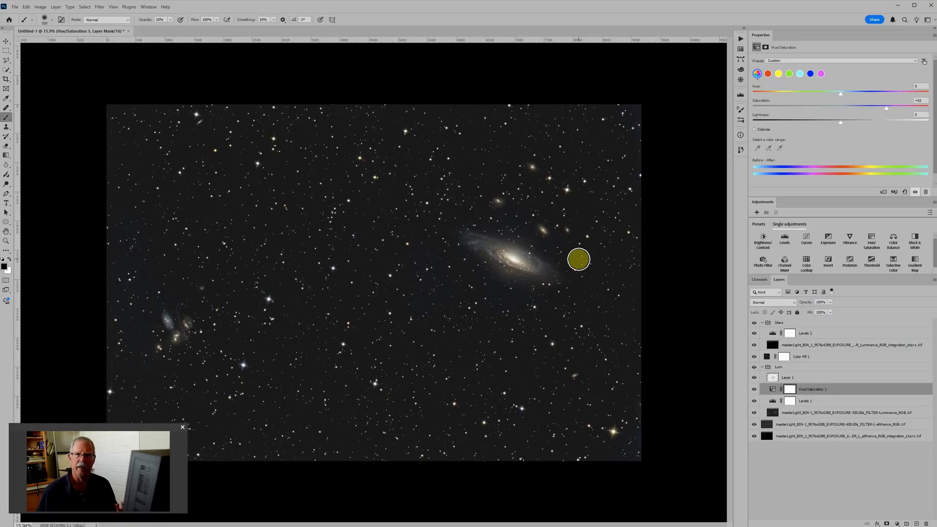
scroll(571, 259, down, 1)
scroll(560, 245, up, 1)
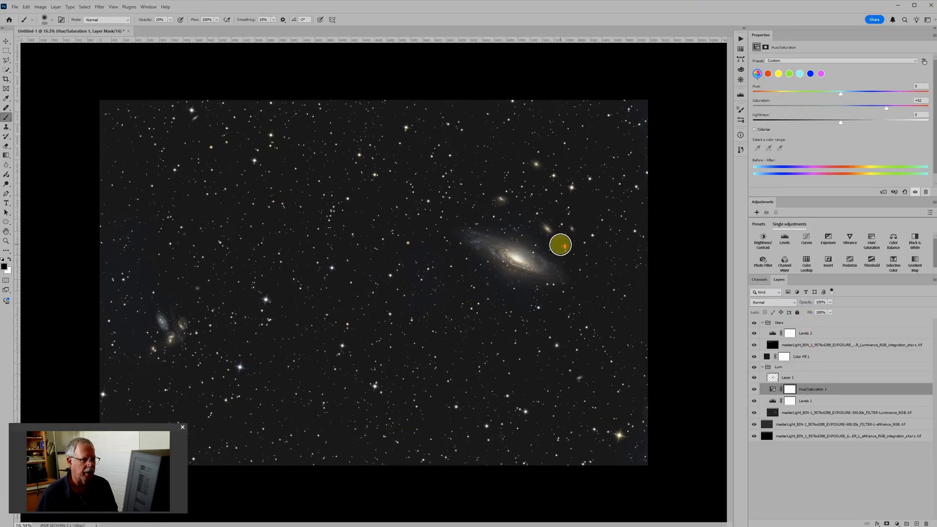
scroll(561, 244, up, 1)
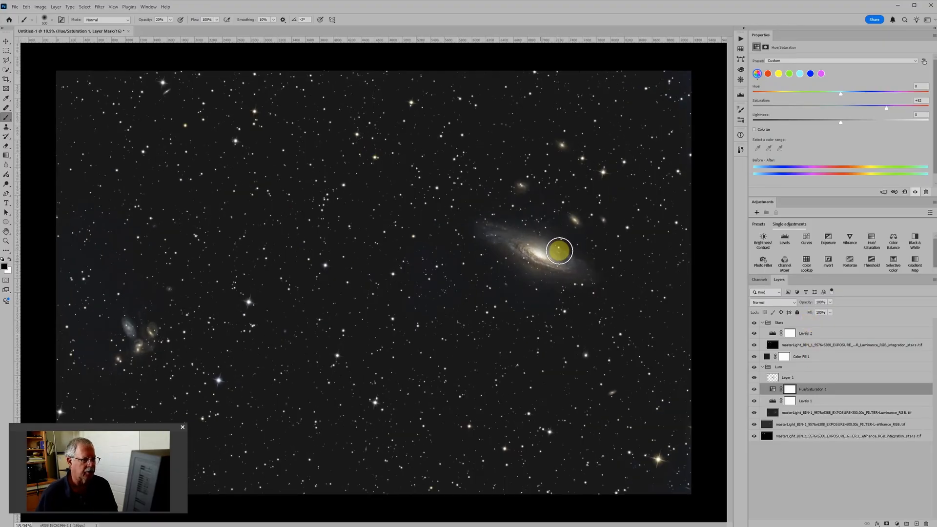
Add a Hue/Saturation adjustment above Levels 2 in the Stars group with saturation about +35.
click(824, 333)
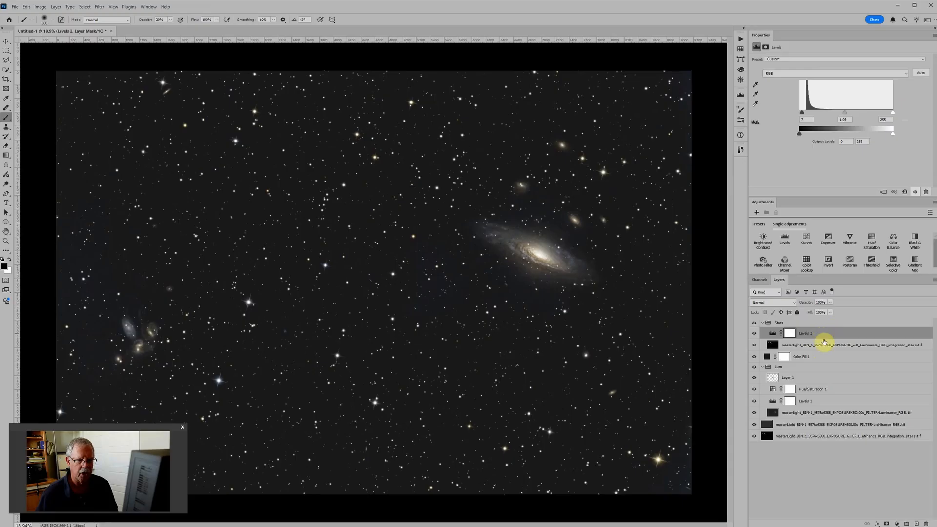
click(872, 240)
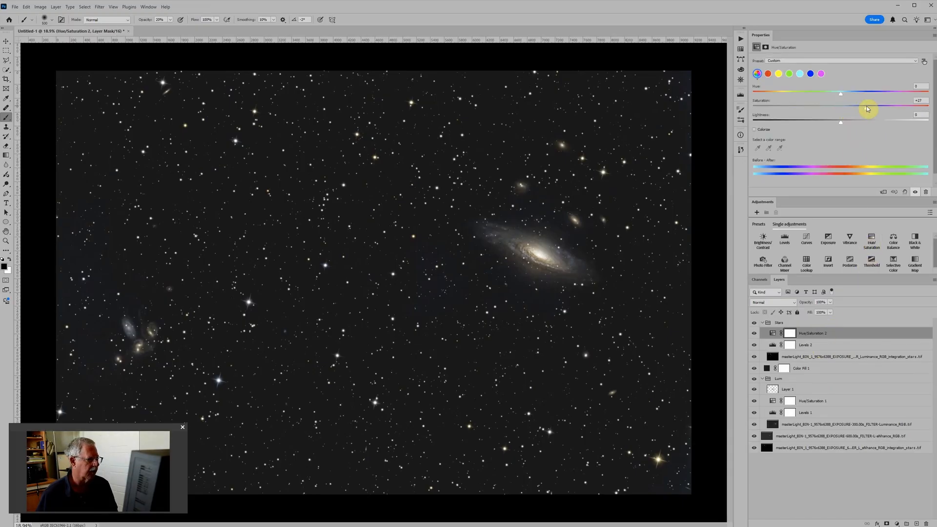
mouse_move(868, 109)
mouse_down()
mouse_move(882, 108)
mouse_move(874, 107)
mouse_up()
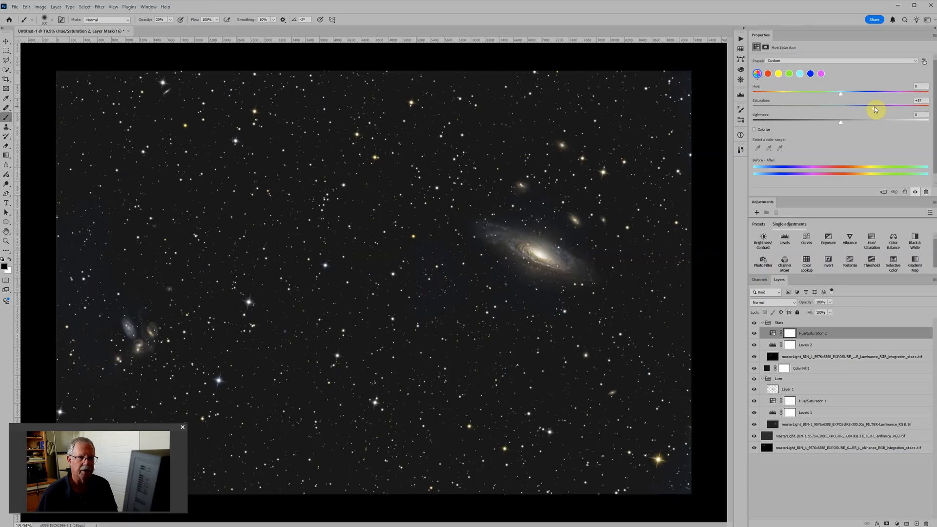
key(ctrl+minus)
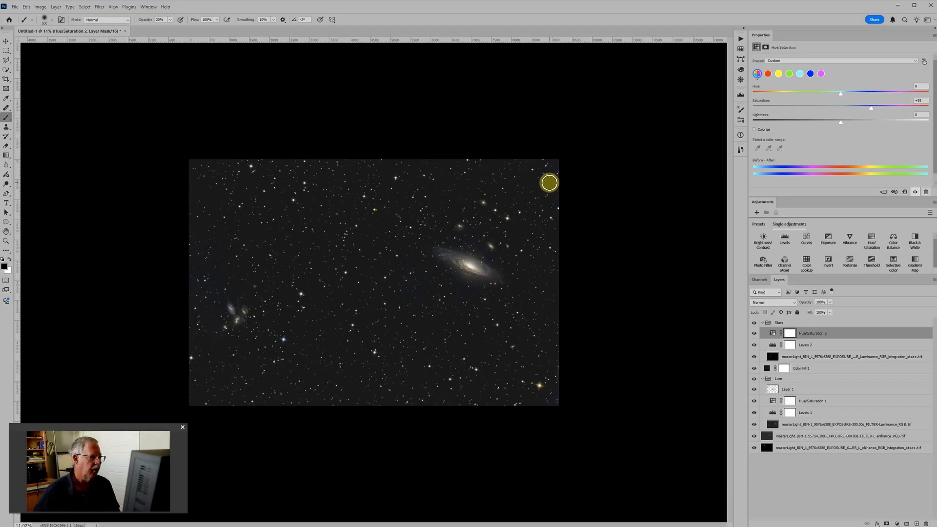
Check the L-eNhance stars layer on its own and move it into the Stars group directly below the Luminance stars layer.
click(811, 369)
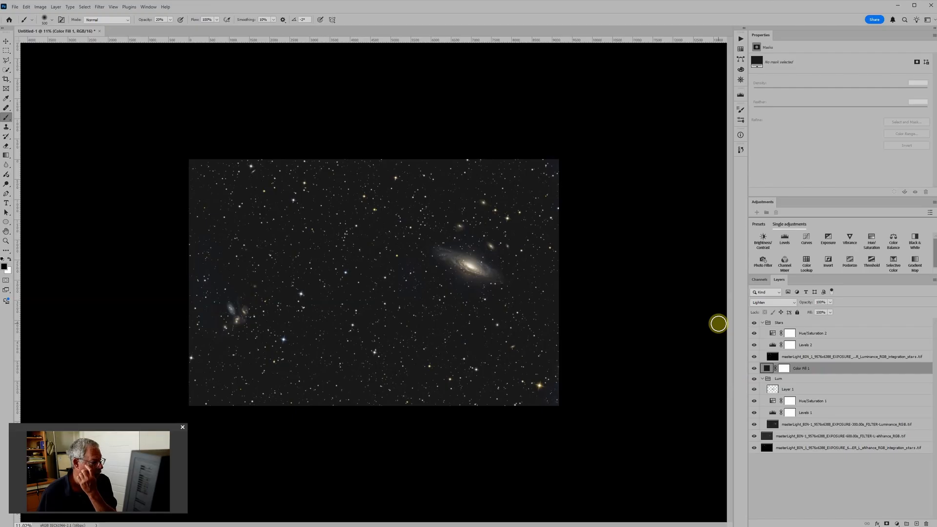
scroll(360, 309, up, 2)
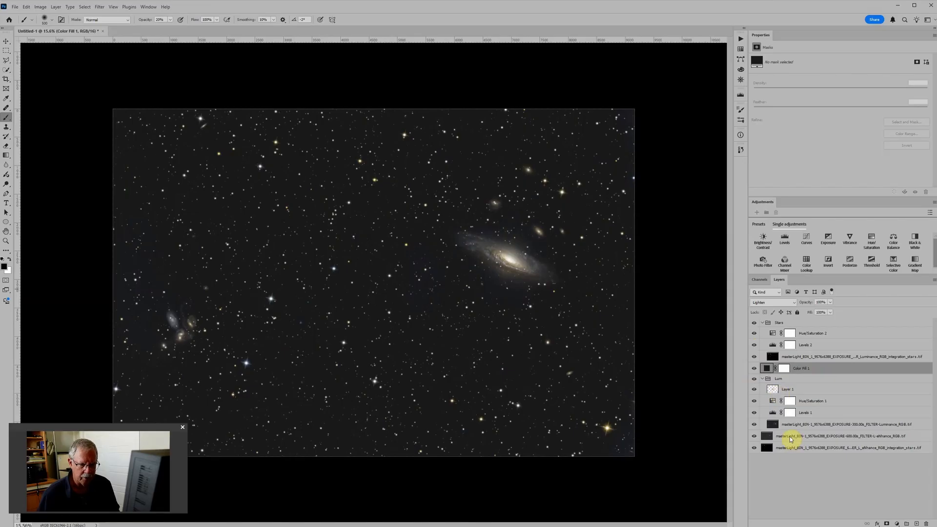
click(805, 448)
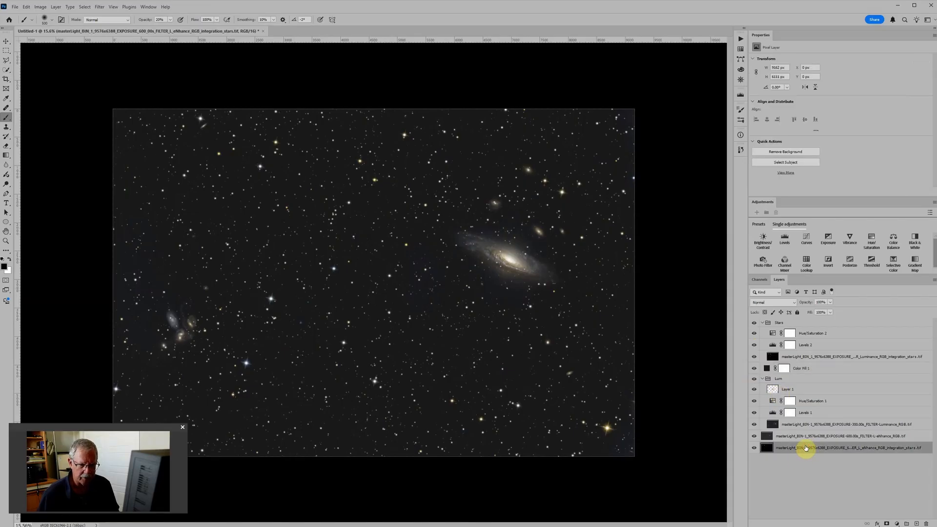
alt+click(755, 449)
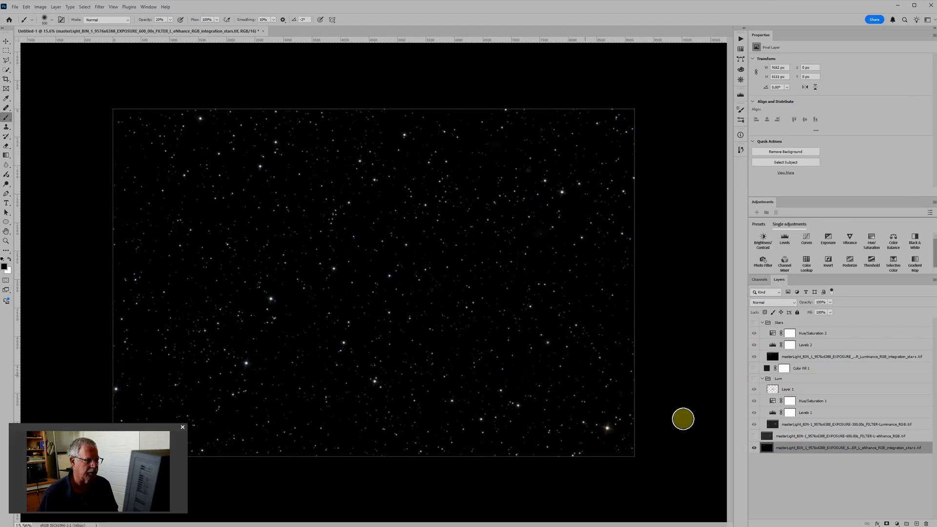
scroll(518, 351, up, 2)
scroll(518, 352, up, 1)
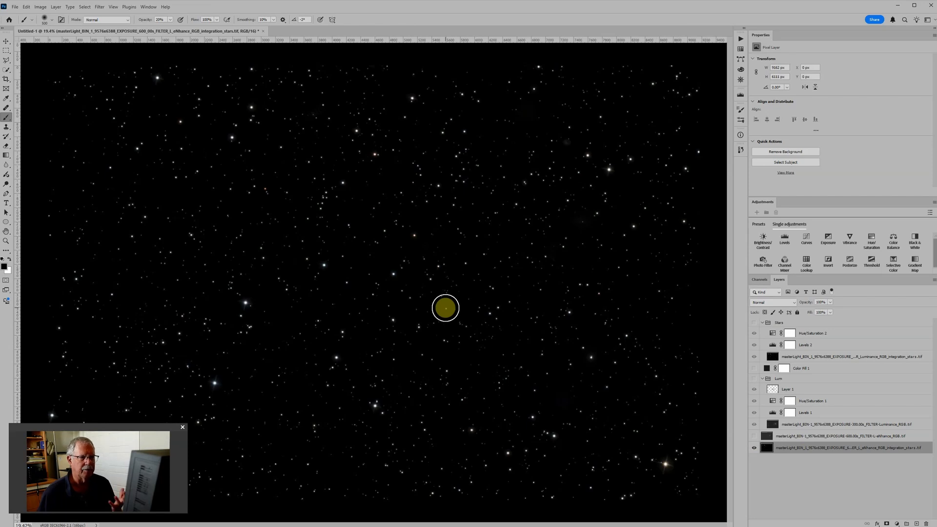
alt+click(754, 449)
scroll(569, 335, down, 3)
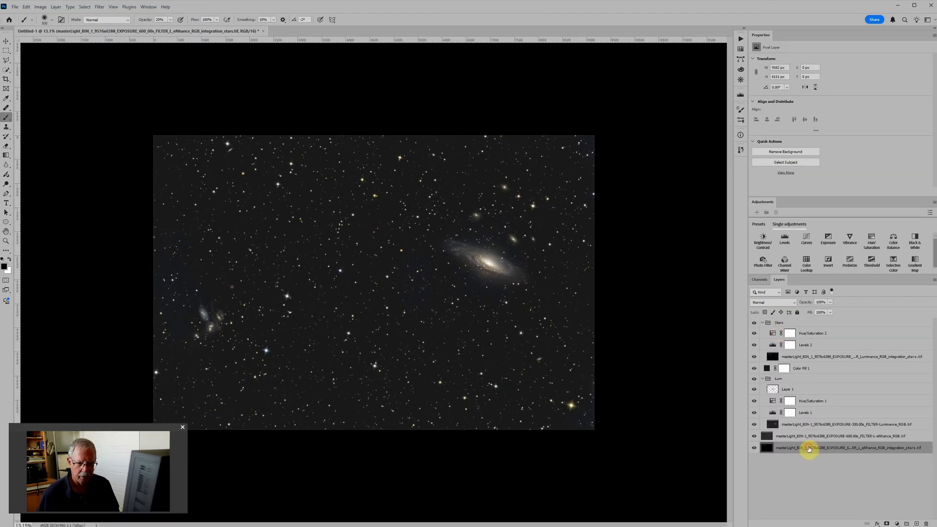
drag(809, 449, 819, 349)
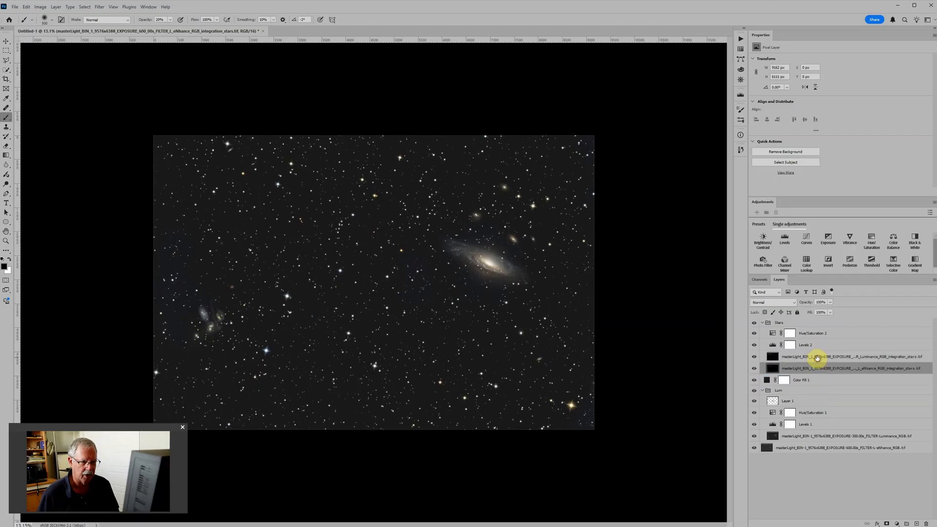
Try the Normal blend mode on the Luminance stars layer in the Stars group.
scroll(588, 295, up, 1)
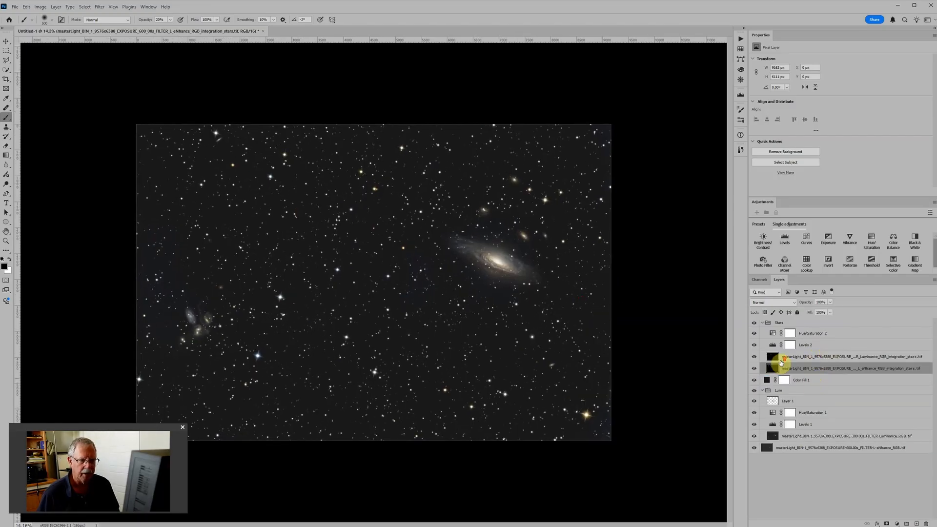
click(781, 358)
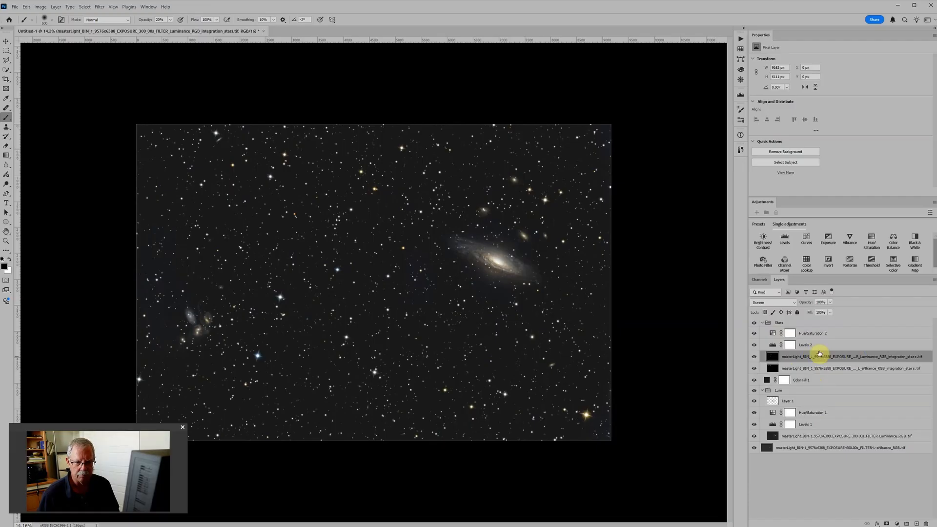
click(786, 303)
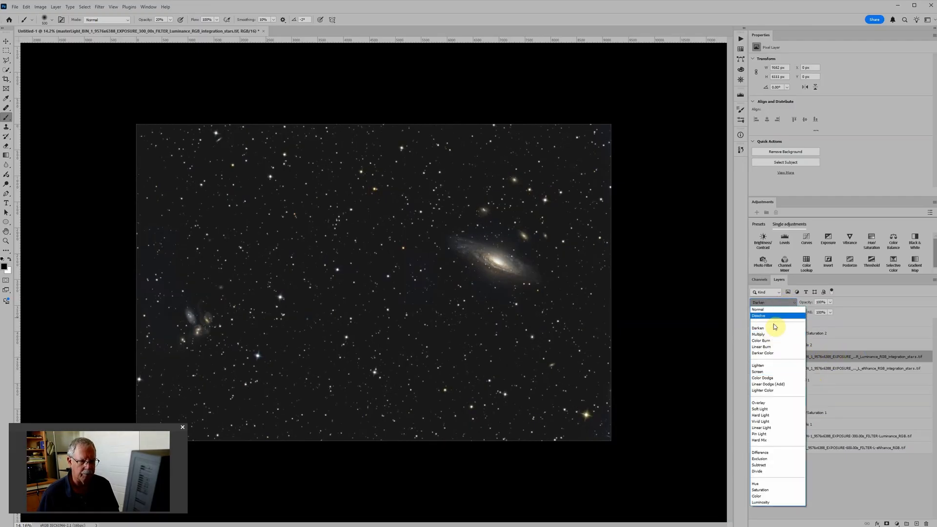
click(777, 314)
scroll(477, 288, up, 3)
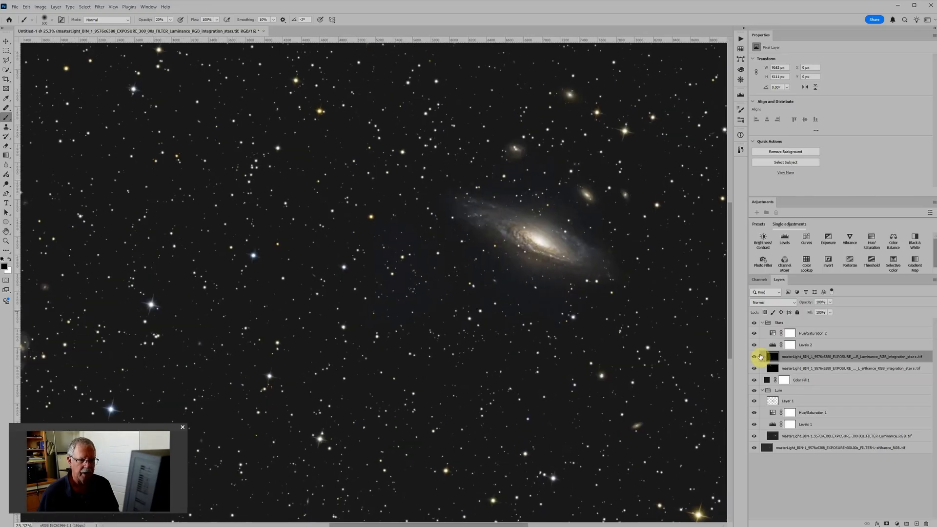
Toggle the Luminance stars layer's visibility to compare star size and color with the L-eNhance stars, leaving it shown.
click(755, 357)
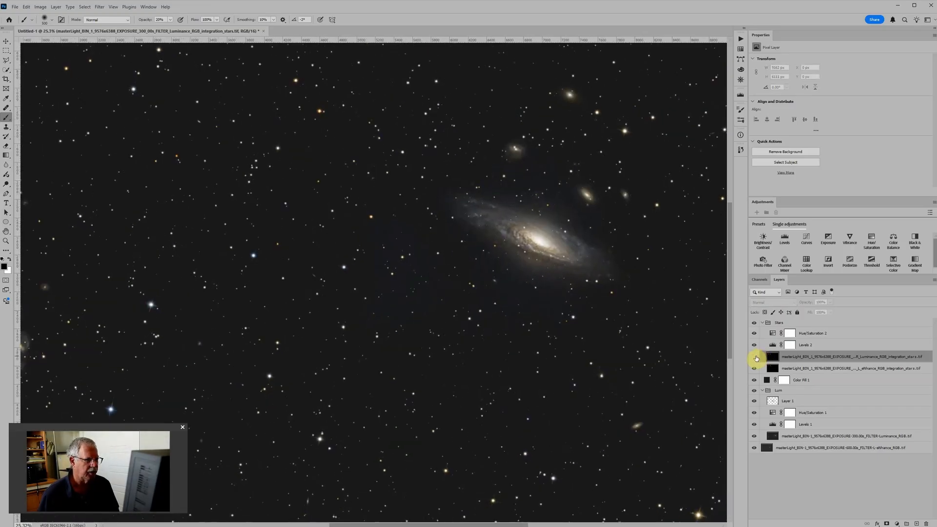
click(755, 357)
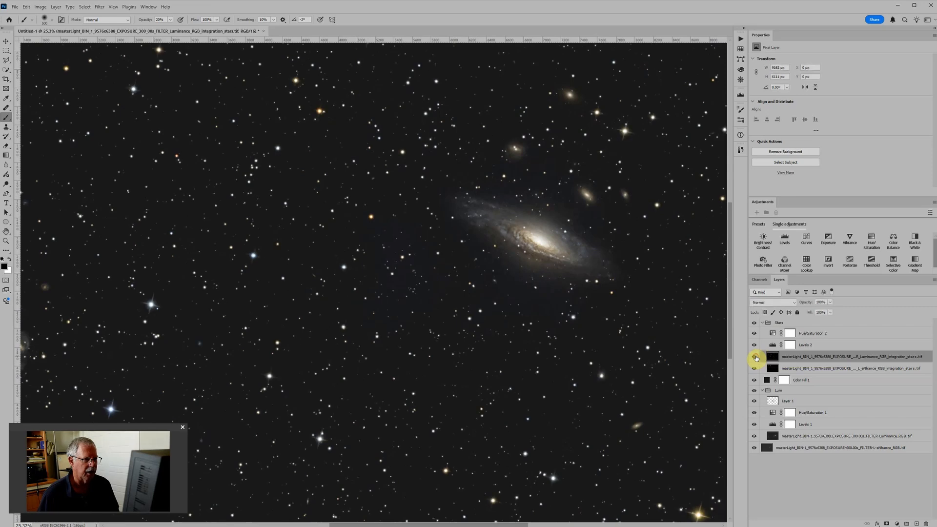
click(756, 358)
click(755, 357)
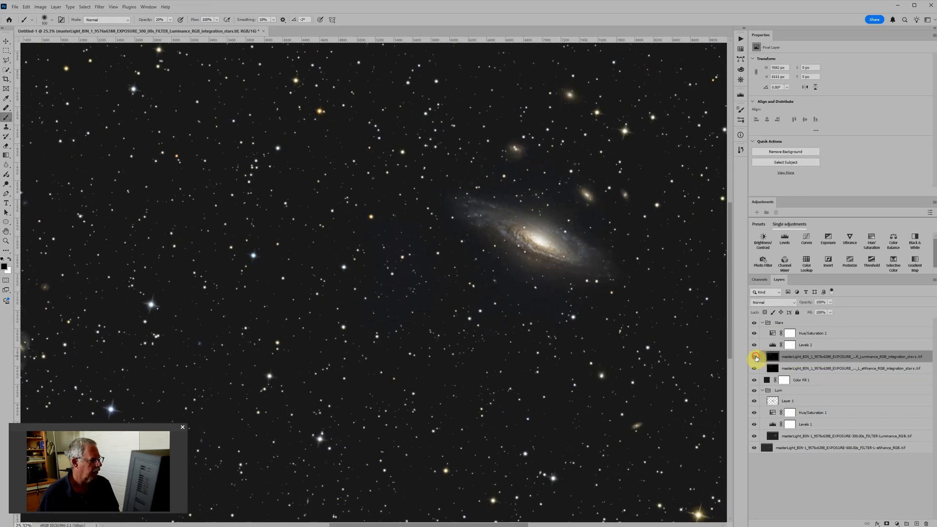
click(755, 357)
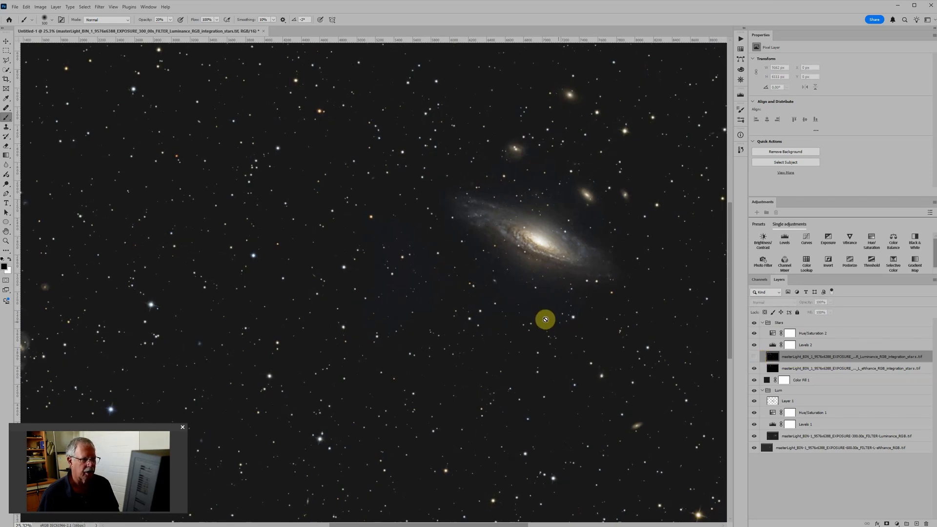
scroll(547, 254, up, 3)
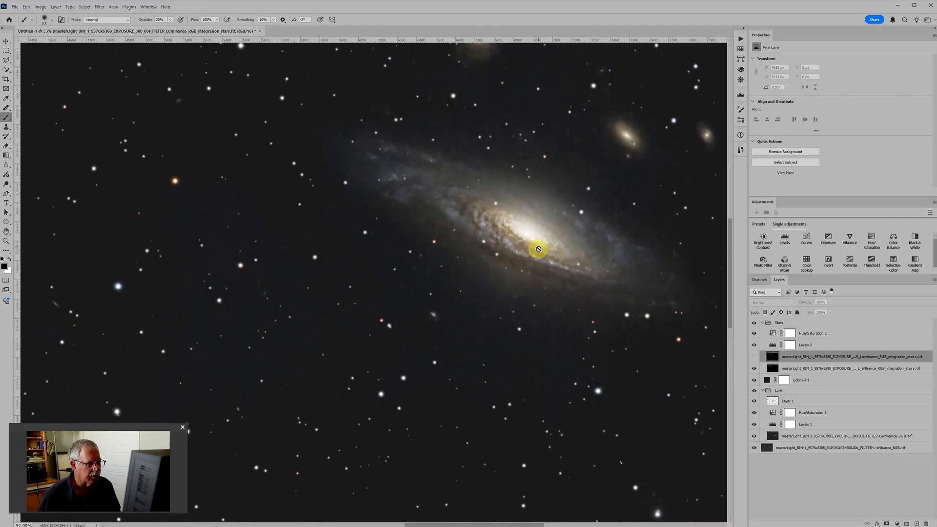
click(755, 357)
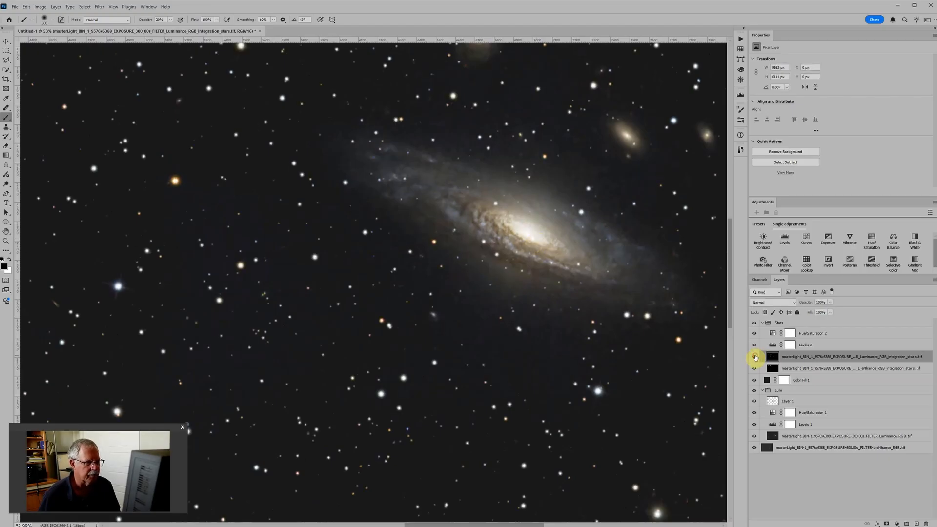
click(755, 357)
click(755, 358)
click(756, 357)
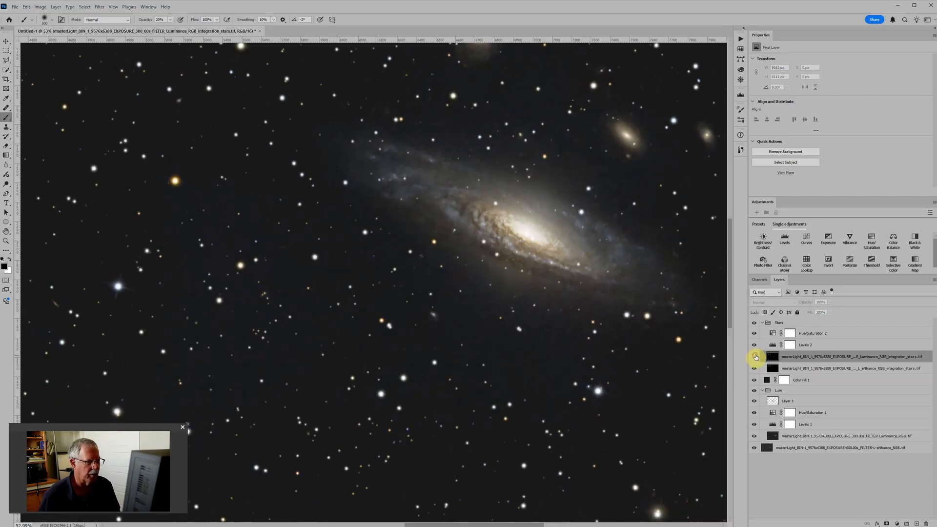
scroll(532, 281, down, 5)
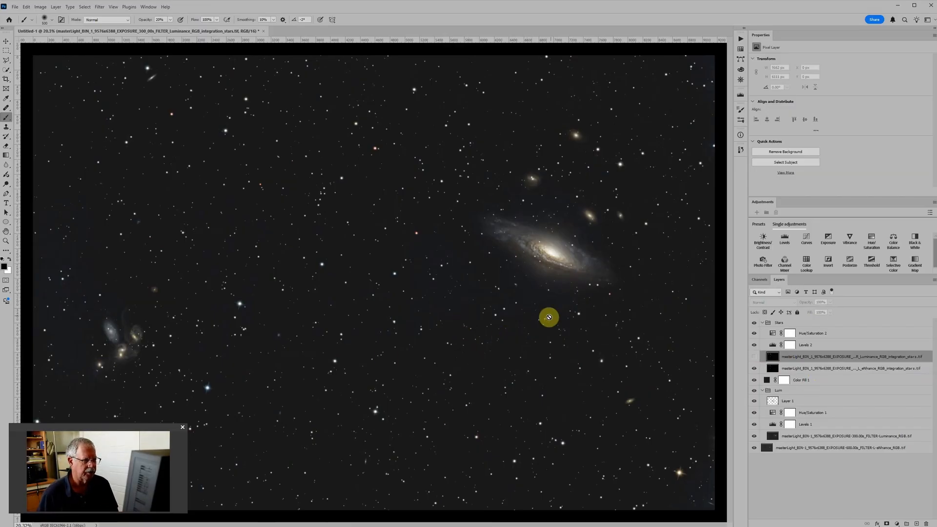
click(755, 357)
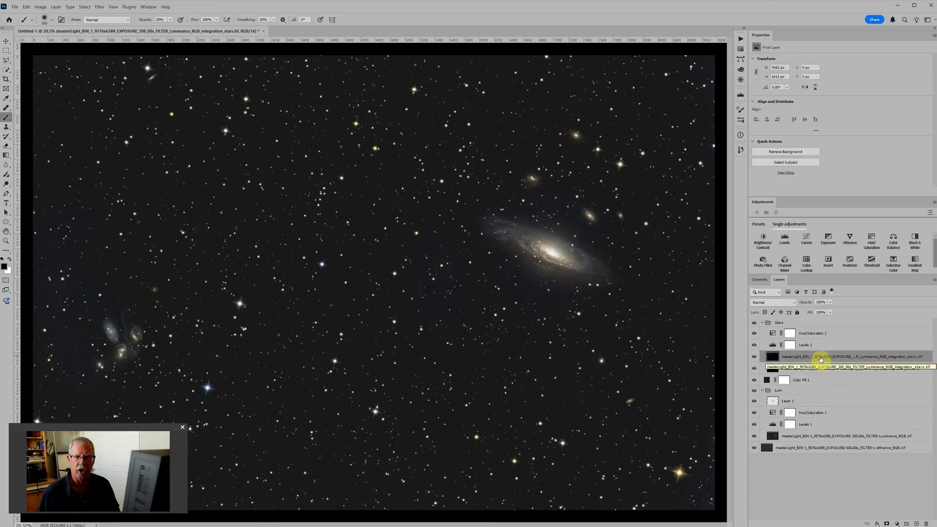
Set the Luminance stars layer's blend mode to Color and check the star colors across the image.
click(776, 304)
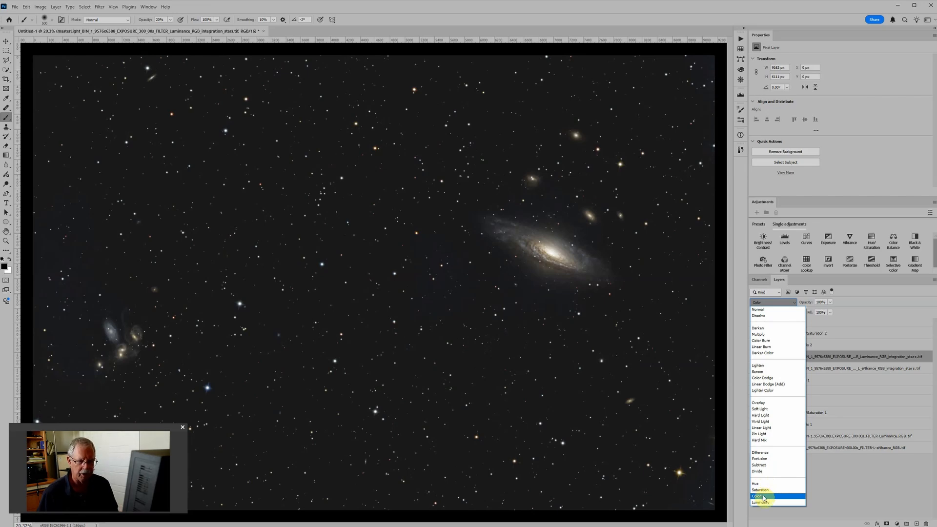
click(757, 496)
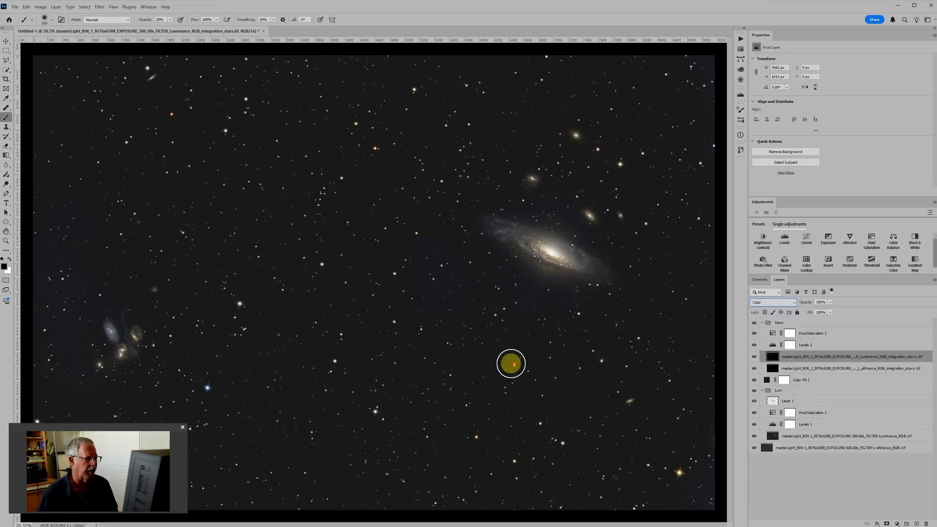
scroll(505, 339, down, 2)
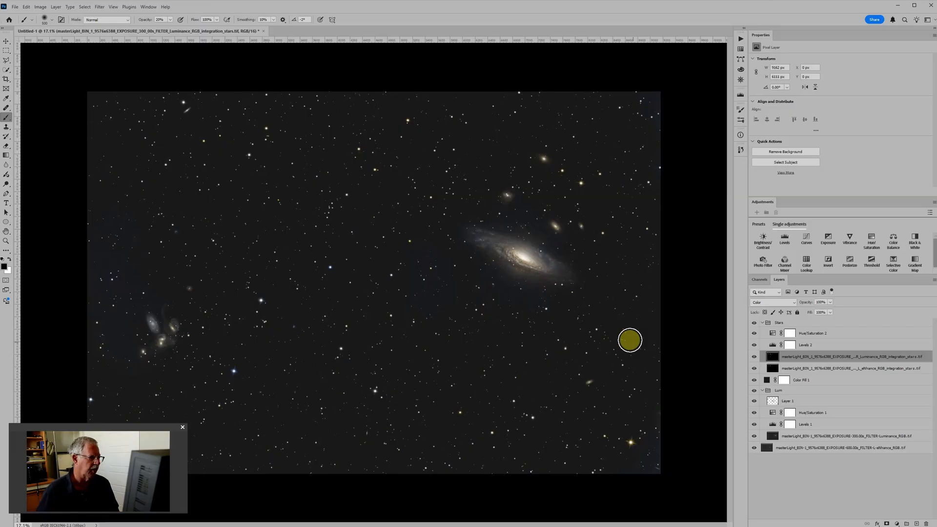
scroll(161, 356, up, 4)
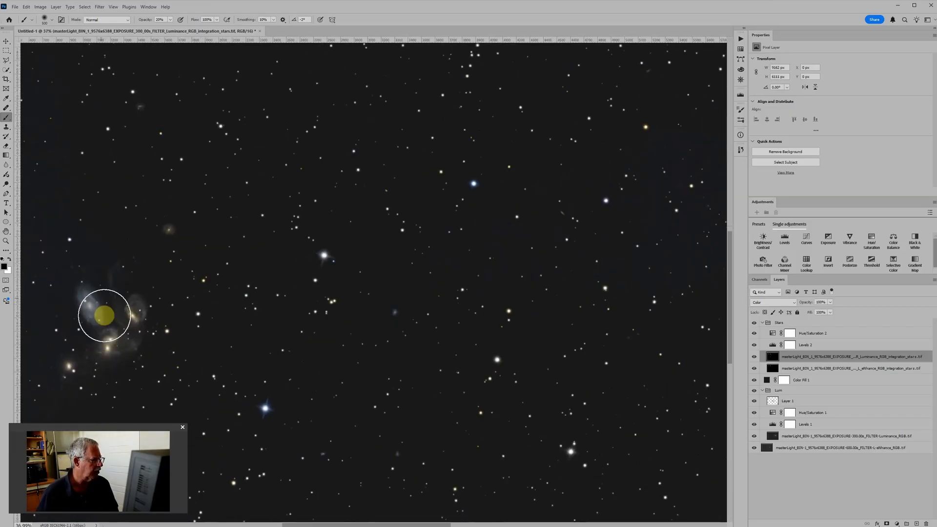
scroll(122, 337, down, 3)
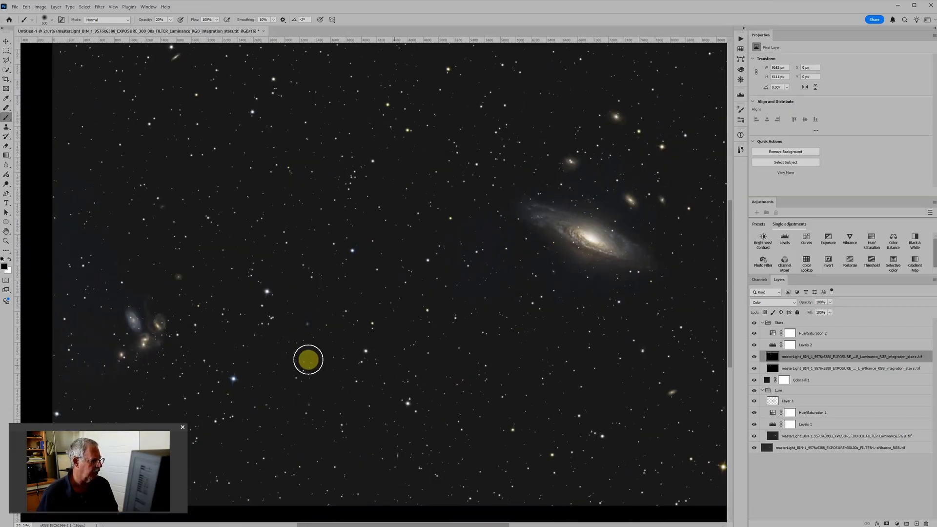
scroll(393, 364, down, 1)
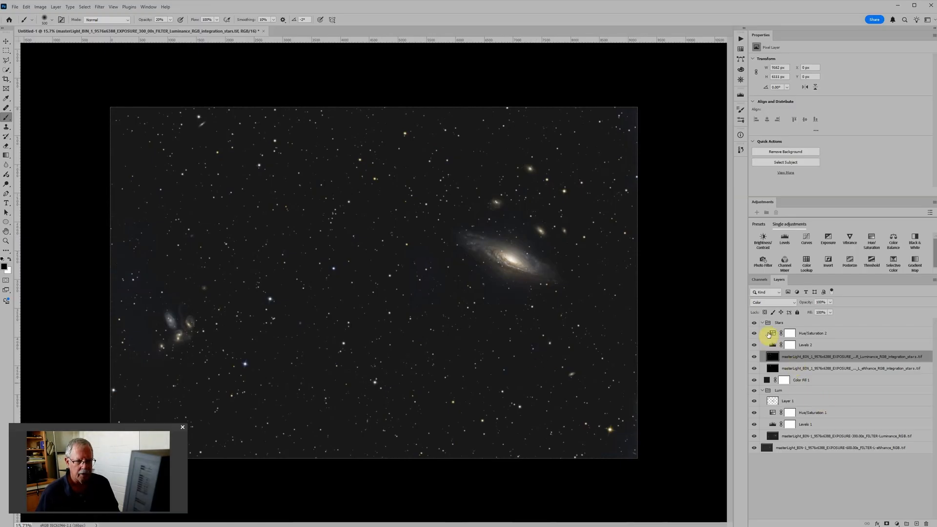
Collapse the Stars and Lum groups in the layer stack.
click(763, 323)
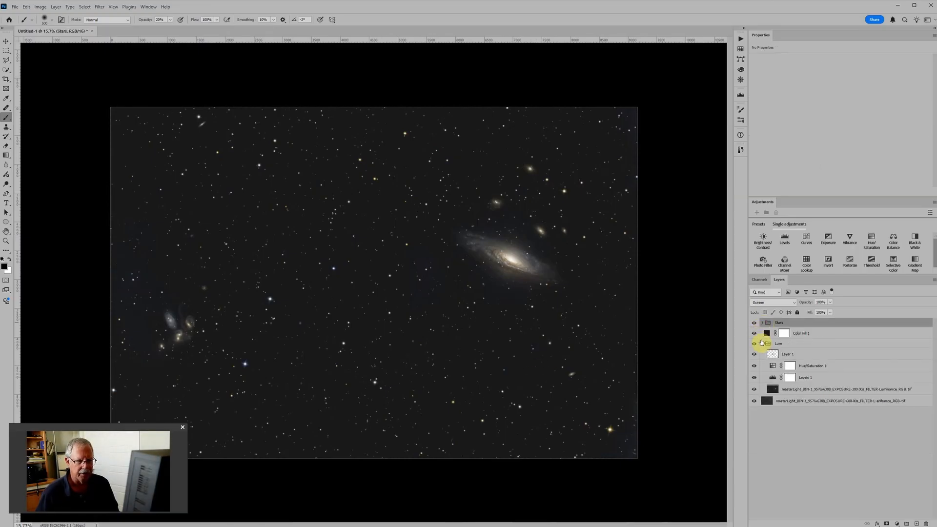
click(767, 343)
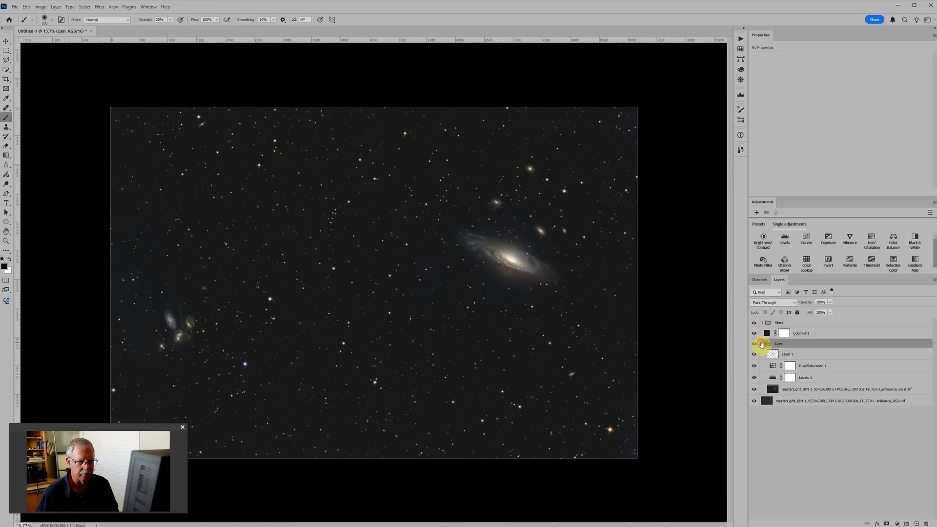
click(762, 344)
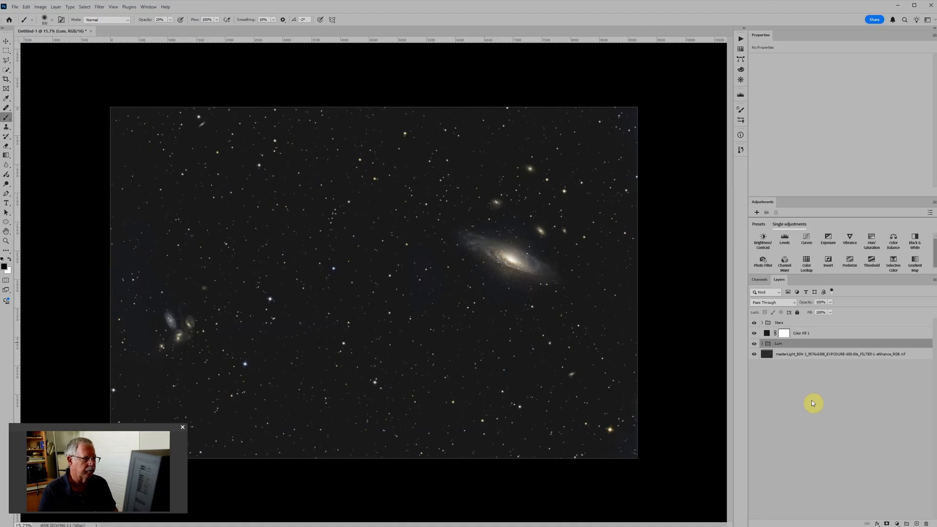
Examine the starless L-eNhance layer on its own around the large galaxy, and show all other layers again.
alt+click(755, 355)
scroll(540, 253, up, 2)
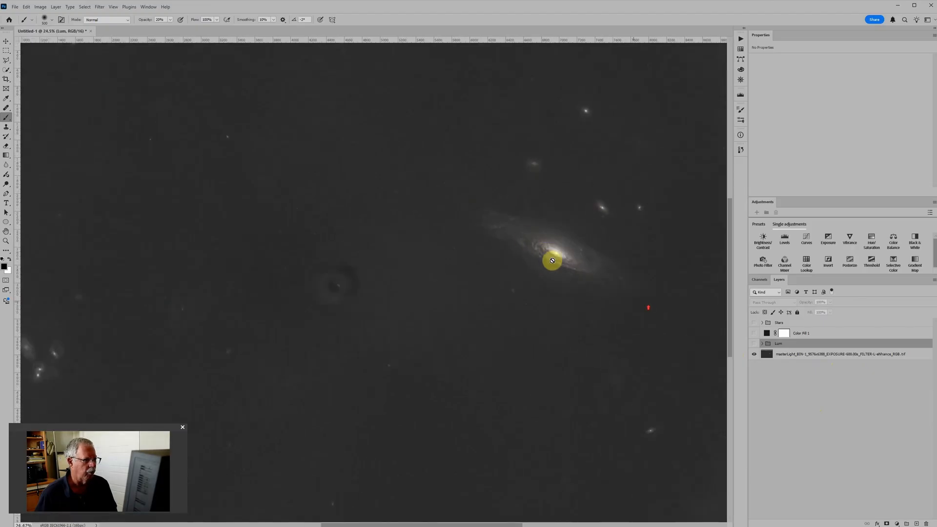
scroll(617, 293, up, 3)
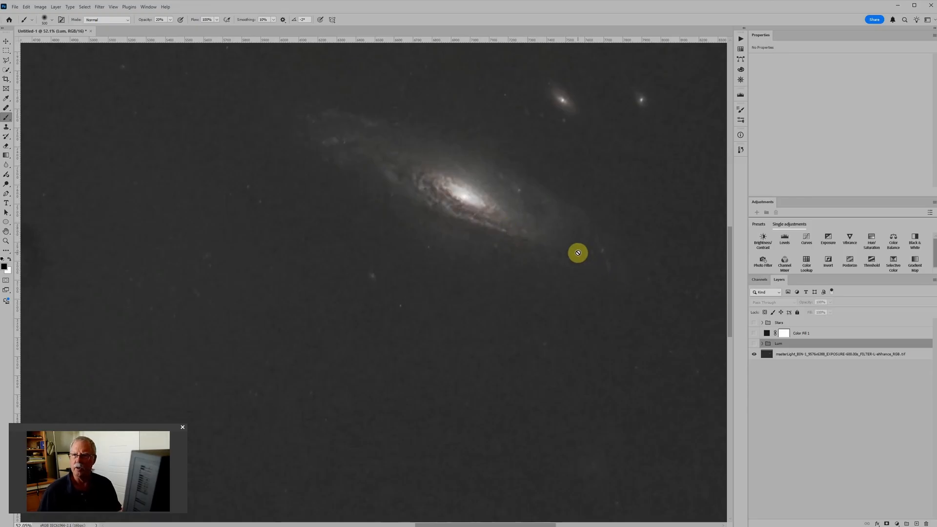
scroll(578, 252, down, 5)
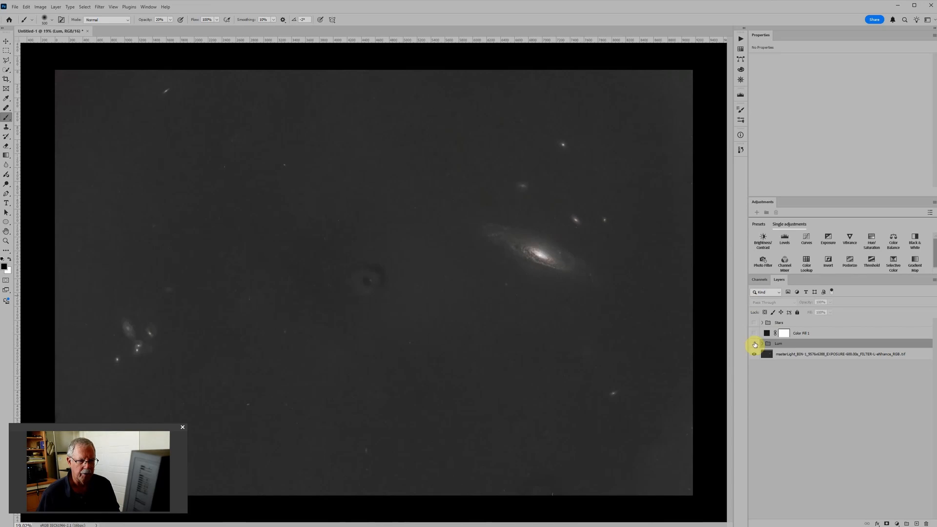
drag(756, 346, 757, 324)
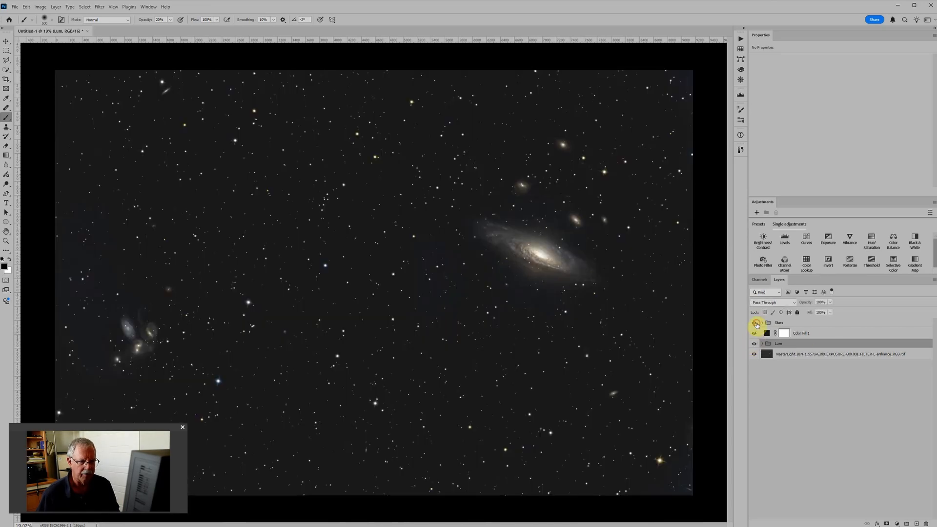
Put the starless L-eNhance layer into its own group named LE and collapse it.
click(786, 355)
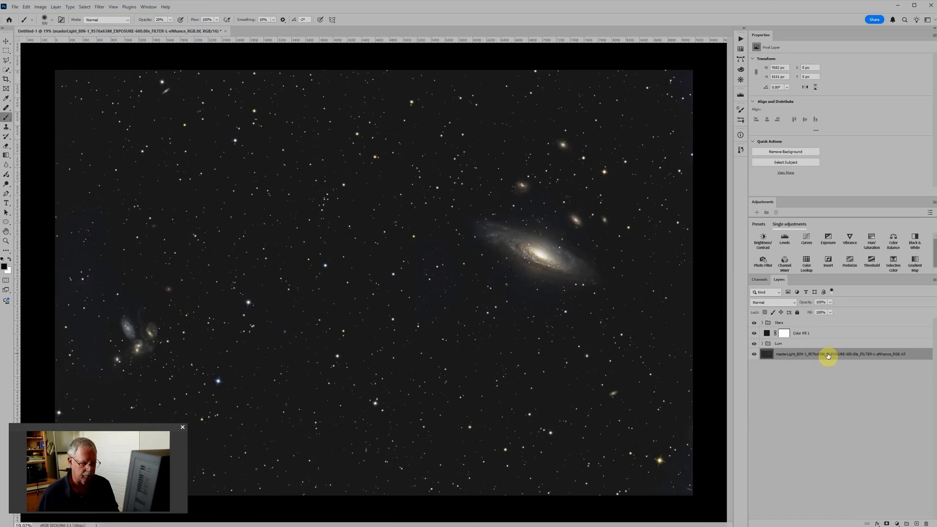
key(ctrl+g)
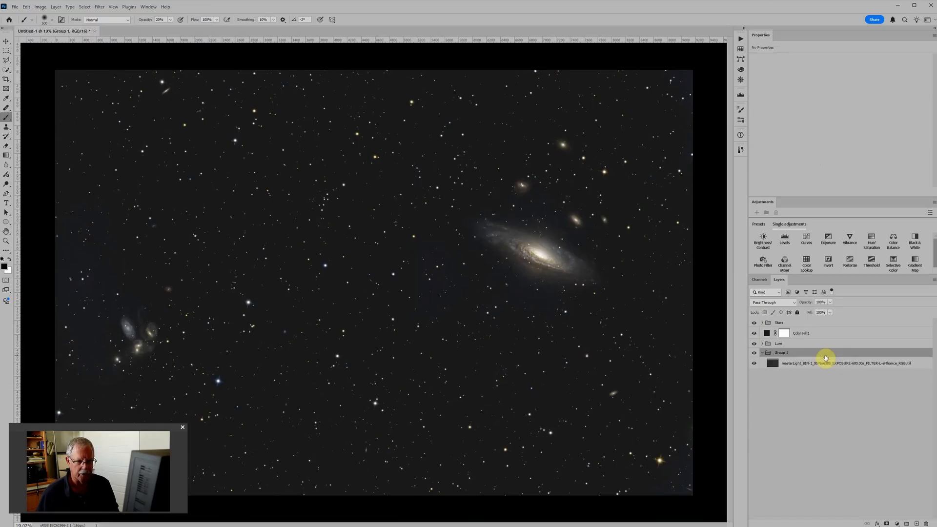
double_click(787, 353)
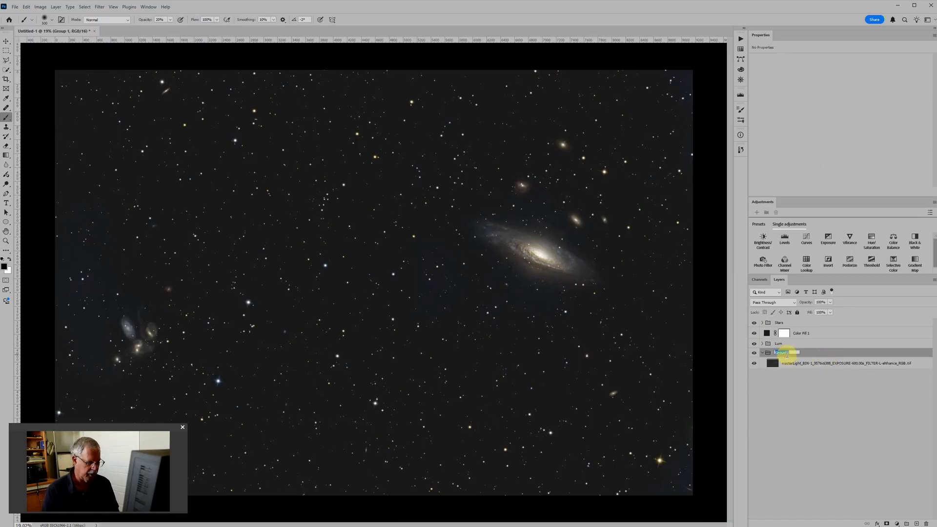
text(LE)
key(Return)
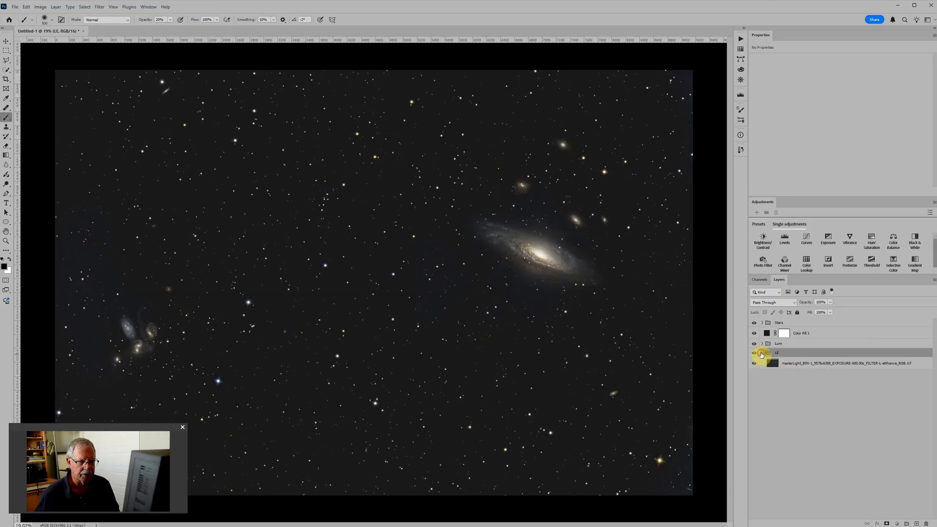
click(762, 353)
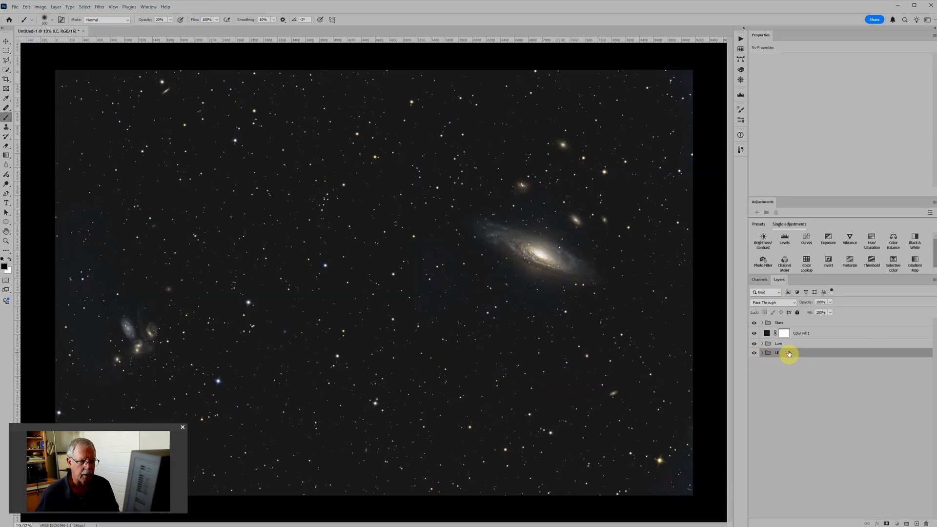
Move the LE group above the Lum group and limit its advanced blending to the red channel by excluding G and B.
drag(790, 354, 787, 345)
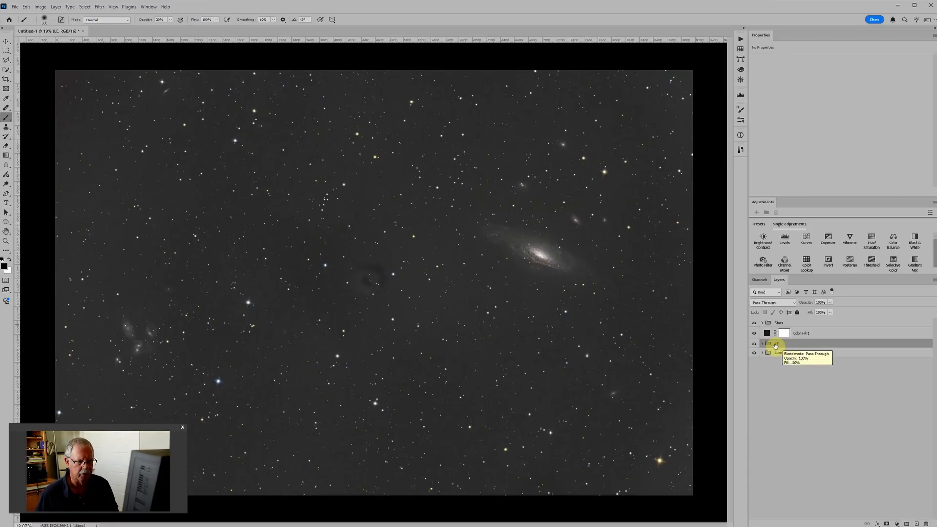
click(830, 345)
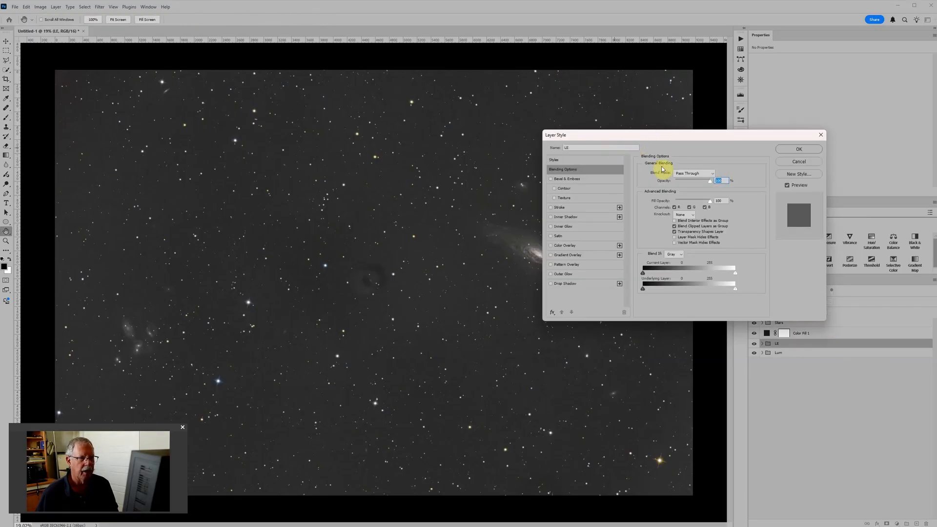
click(691, 208)
click(706, 208)
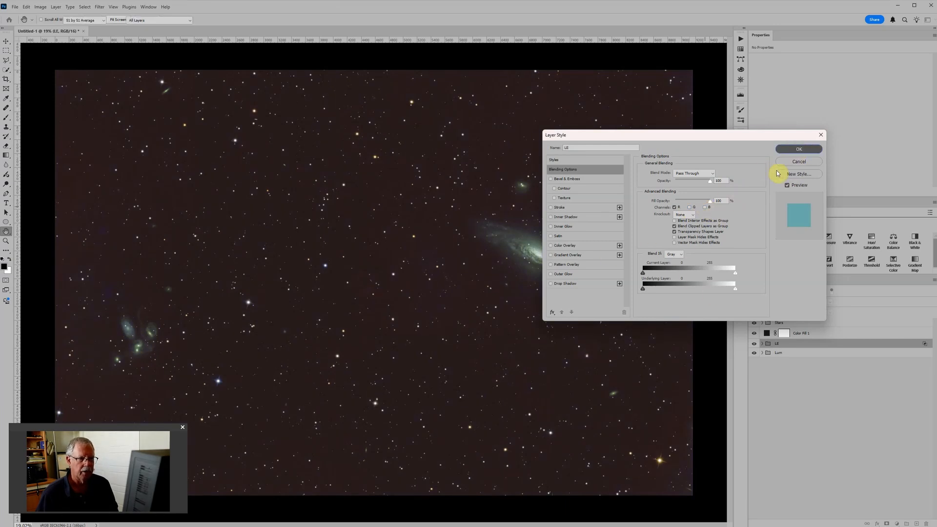
click(786, 148)
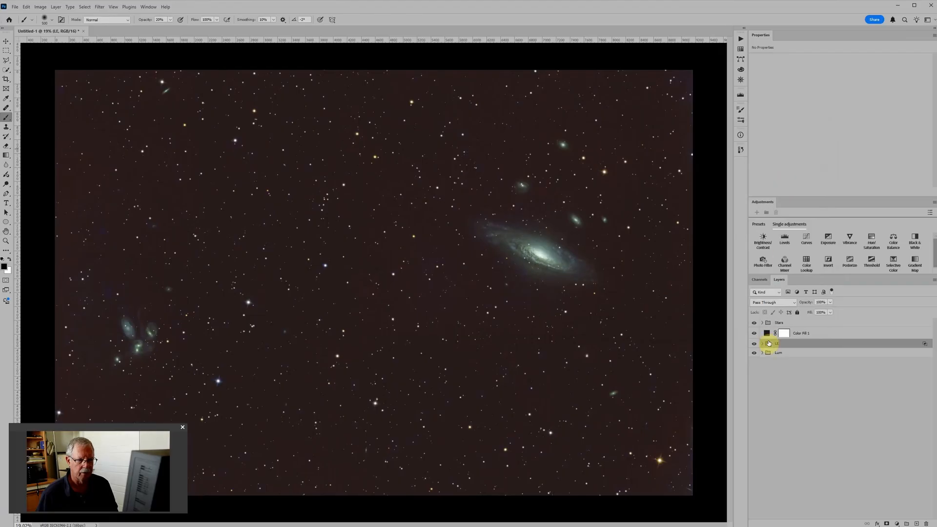
Expand the LE group and set its blend mode to Screen.
scroll(551, 268, up, 3)
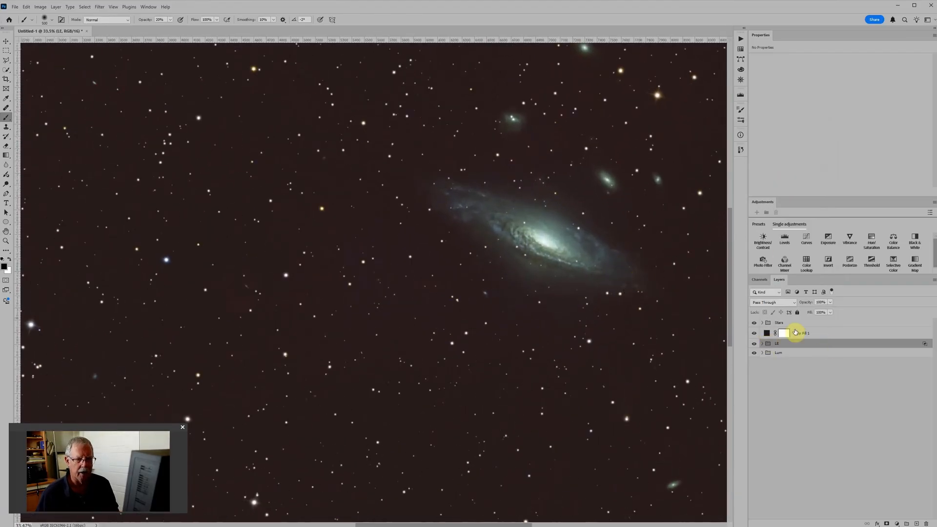
scroll(572, 239, down, 2)
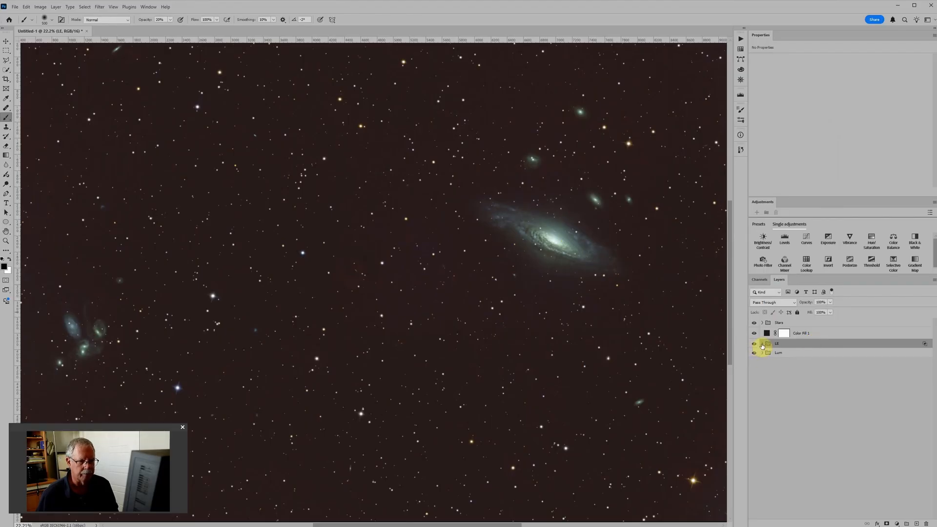
click(763, 343)
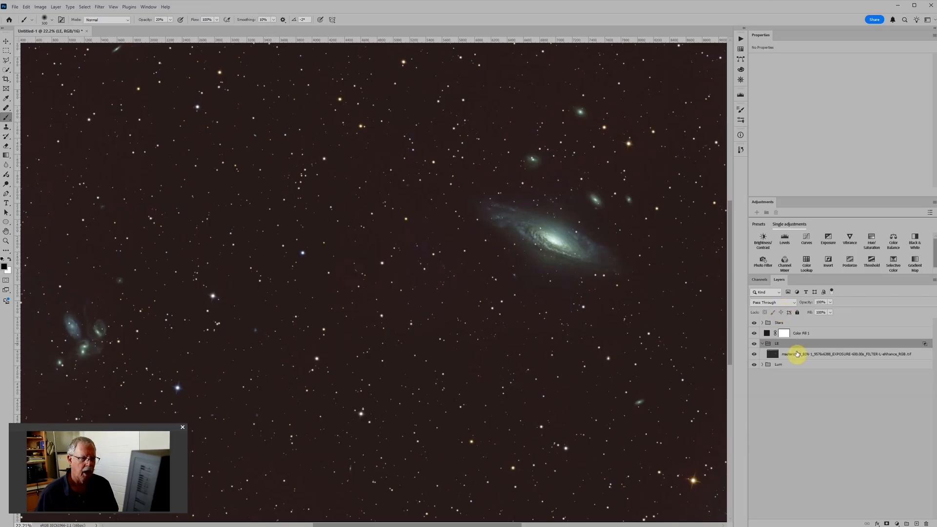
click(779, 303)
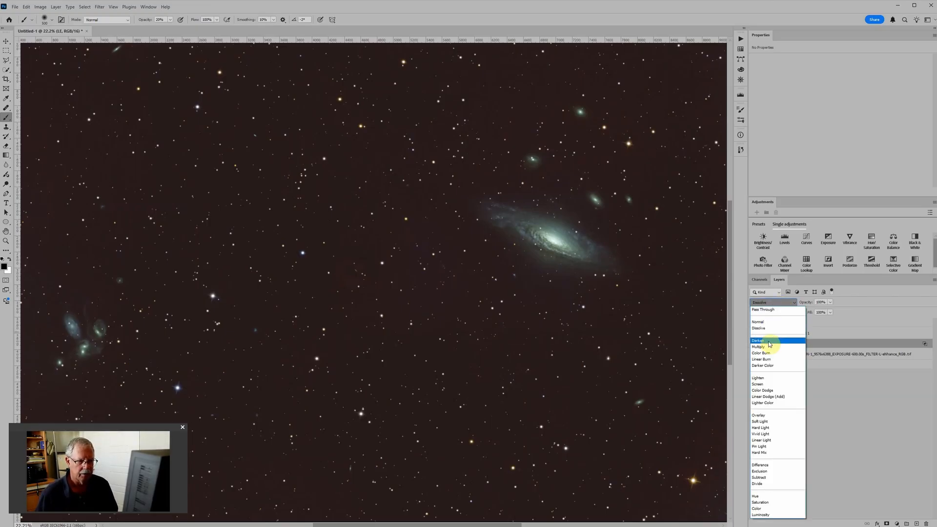
click(763, 388)
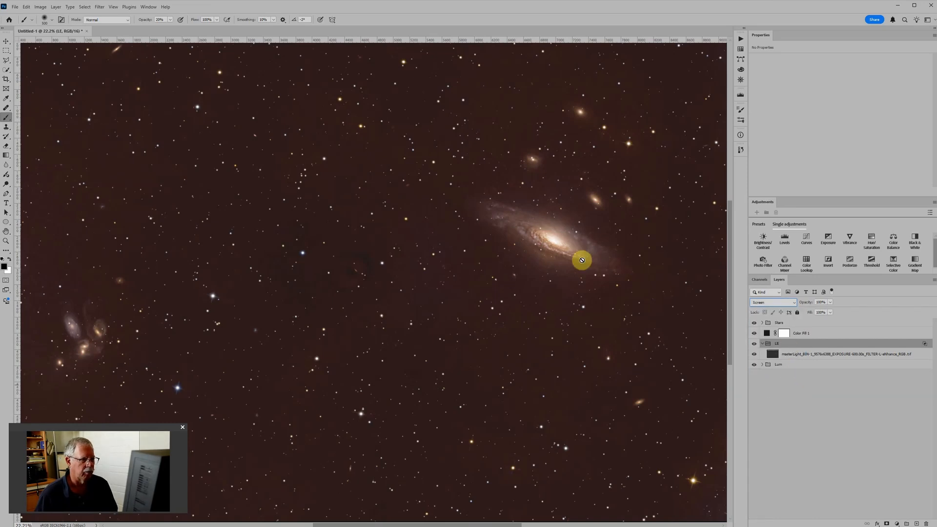
Add a Levels adjustment above the starless L-eNhance layer with black input 81 and midtone 0.42, and compare the galaxy without the LE group.
click(810, 353)
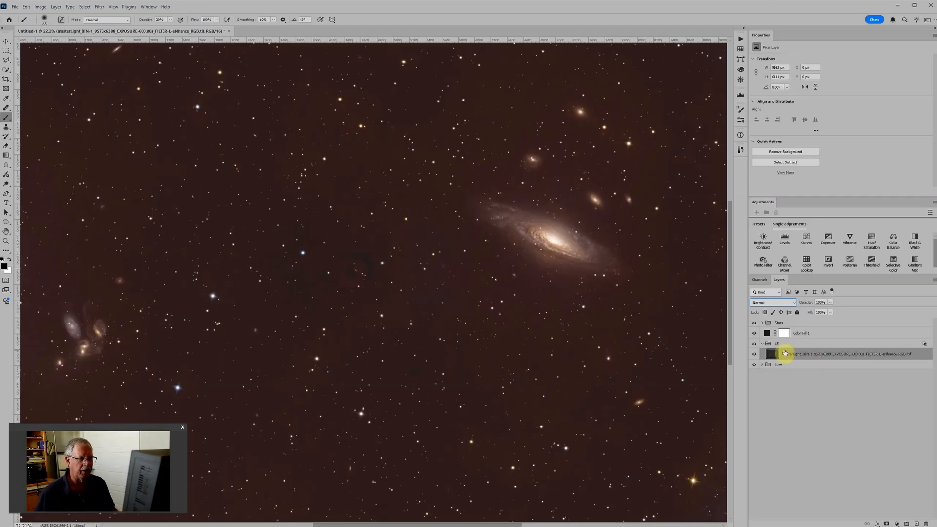
click(791, 247)
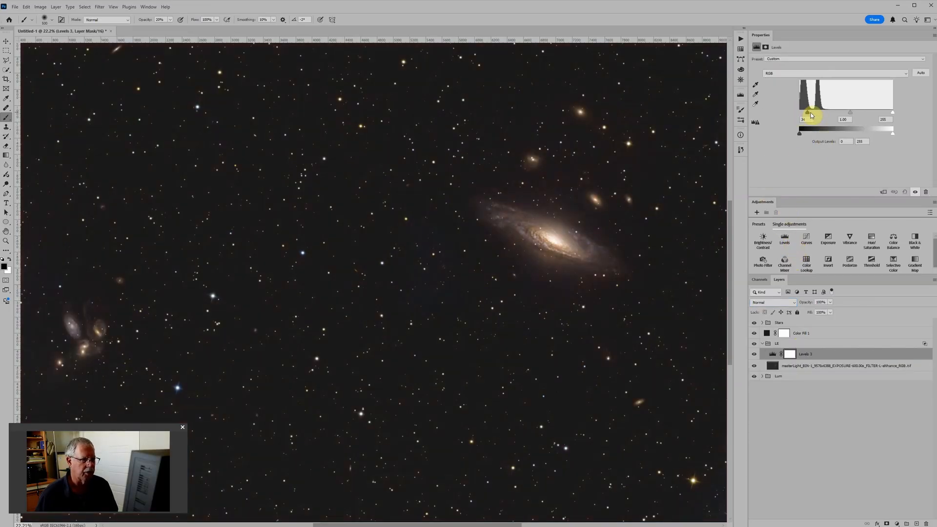
drag(812, 115, 877, 112)
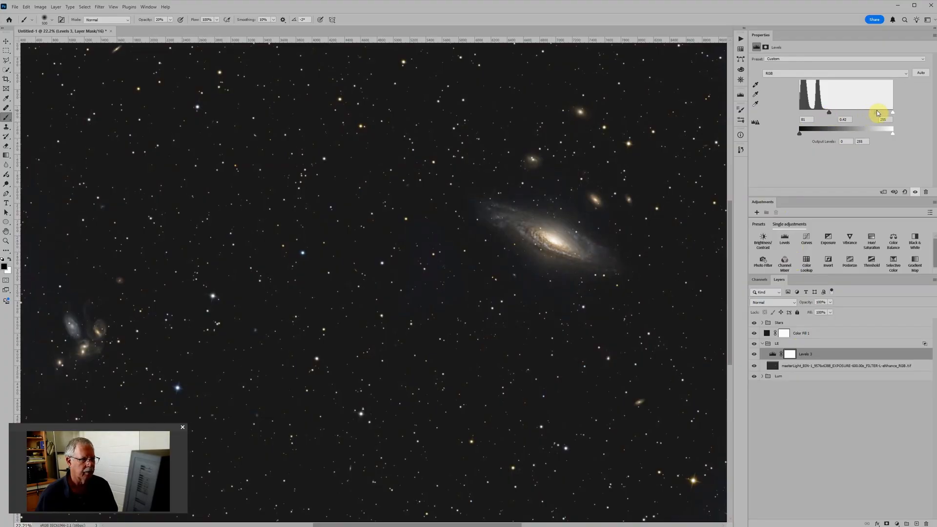
scroll(600, 197, up, 3)
click(754, 344)
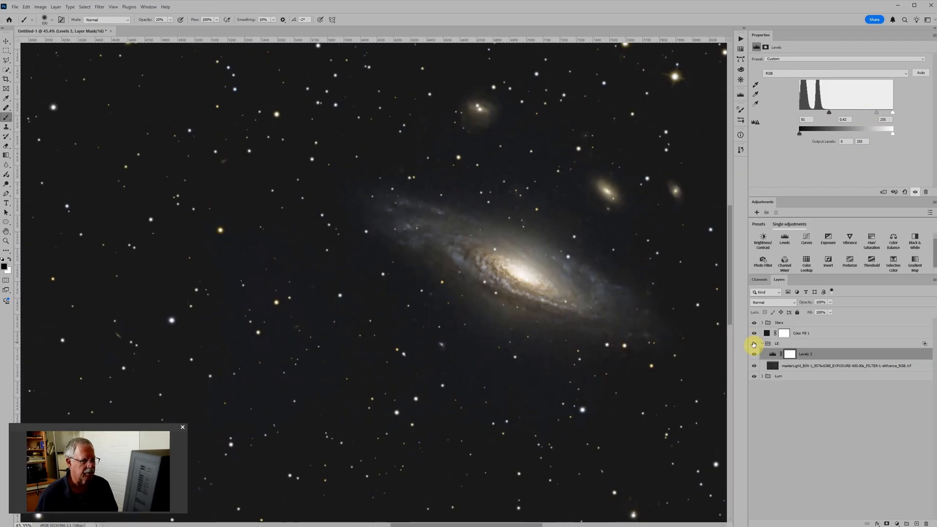
click(752, 344)
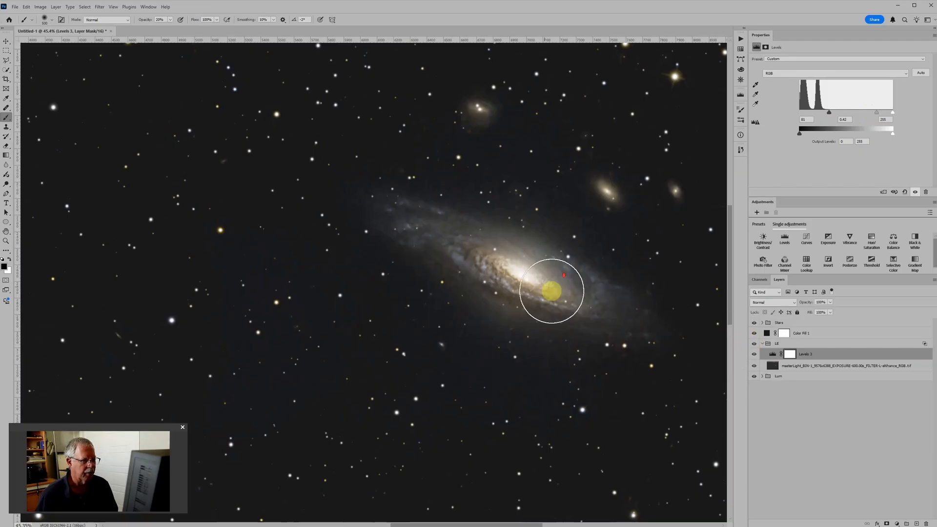
Set the L-eNhance Levels adjustment to black input 40 and midtone 1.06.
scroll(548, 282, down, 2)
drag(829, 112, 812, 118)
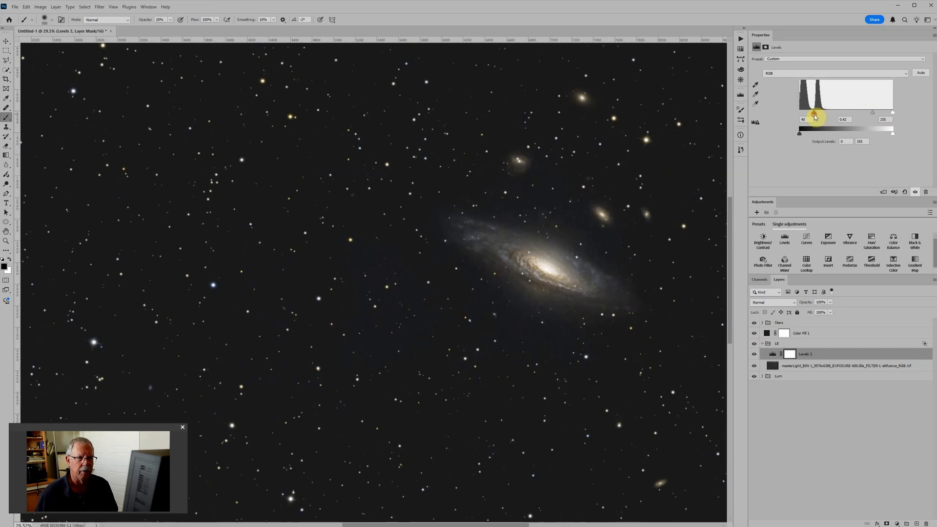
drag(872, 116, 853, 119)
scroll(630, 286, down, 2)
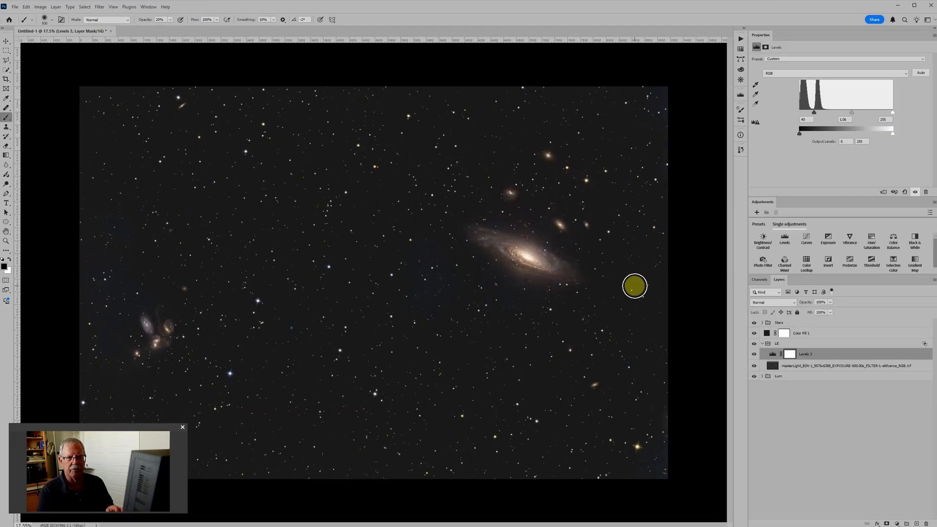
Duplicate the starless Luminance layer from the Lum group and place the copy directly above the L-eNhance layer in the LE group.
click(763, 377)
click(791, 423)
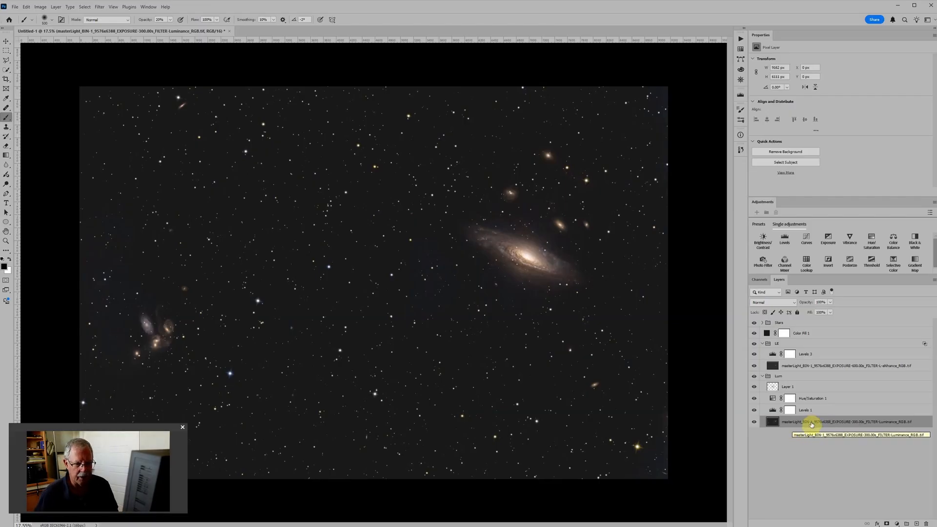
key(ctrl+j)
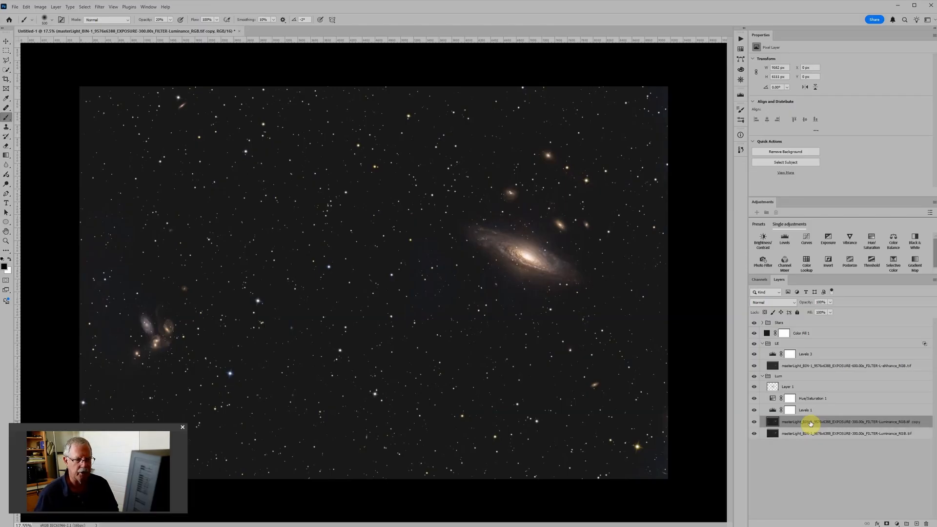
double_click(808, 423)
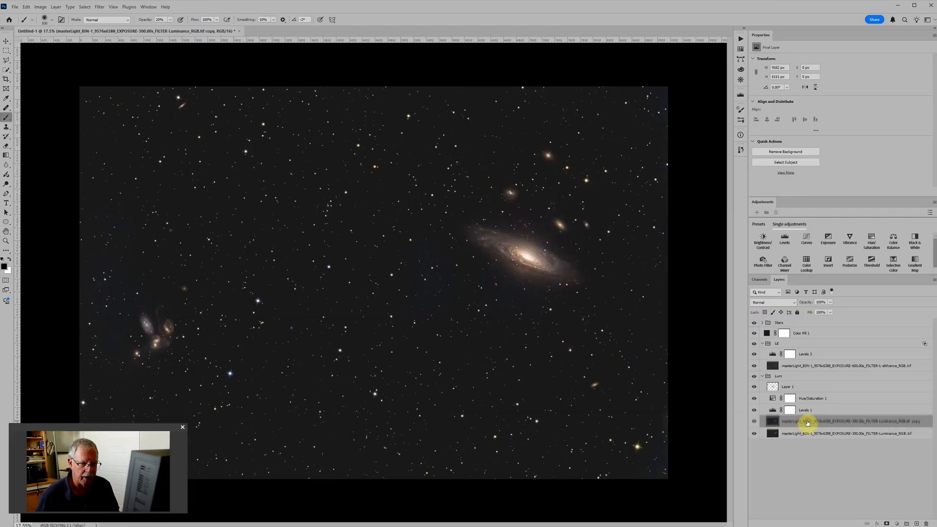
drag(808, 423, 816, 362)
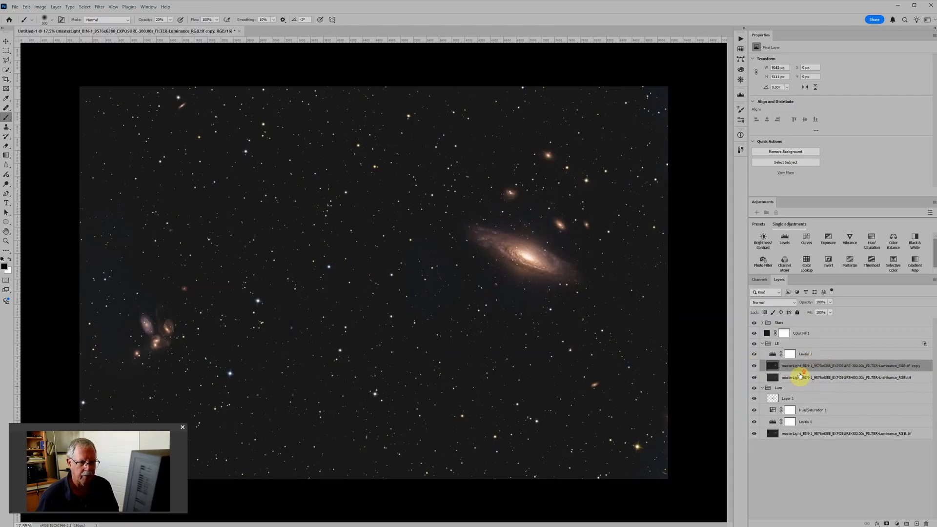
Set the Luminance copy's blend mode to Subtract and hide the Levels adjustment above it.
scroll(603, 315, up, 3)
drag(642, 230, 540, 313)
scroll(540, 313, up, 1)
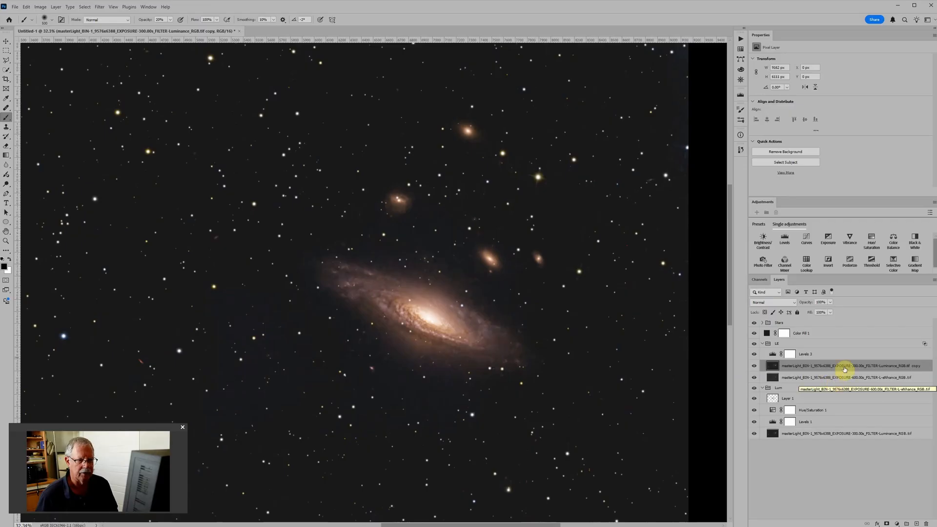
click(793, 304)
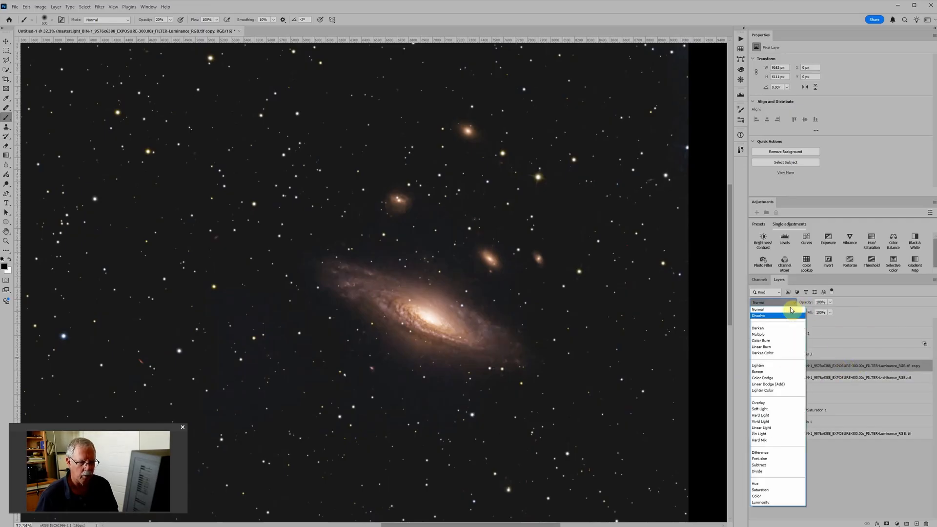
click(769, 467)
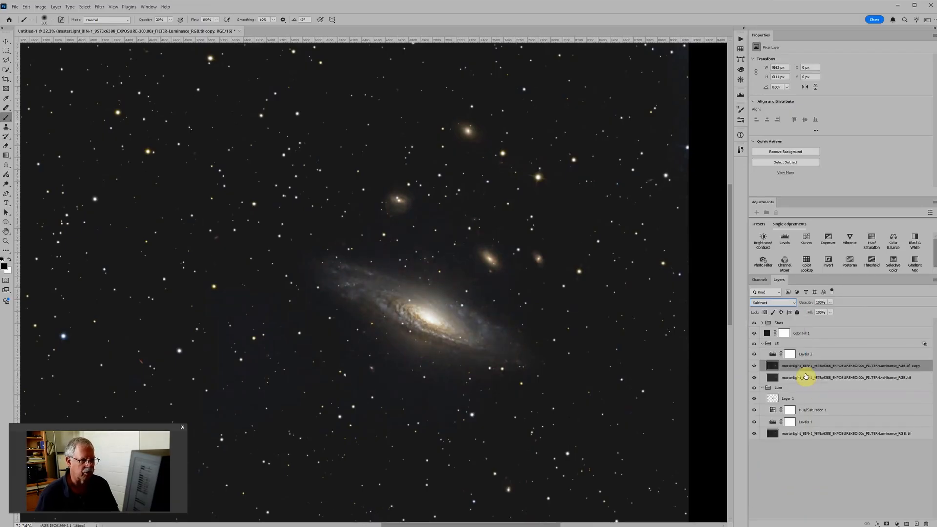
click(754, 354)
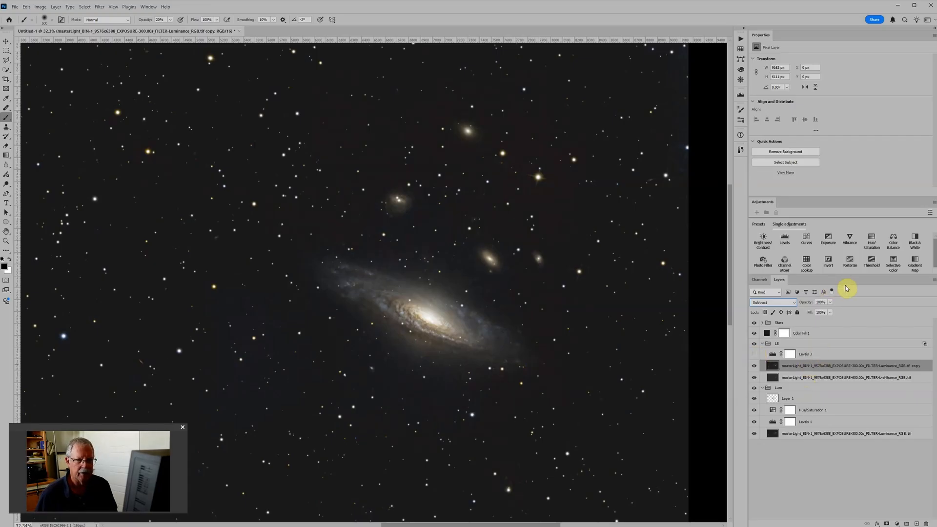
Add a Levels adjustment clipped to the subtracted Luminance copy, with midtone 0.13 and output black 50.
click(790, 244)
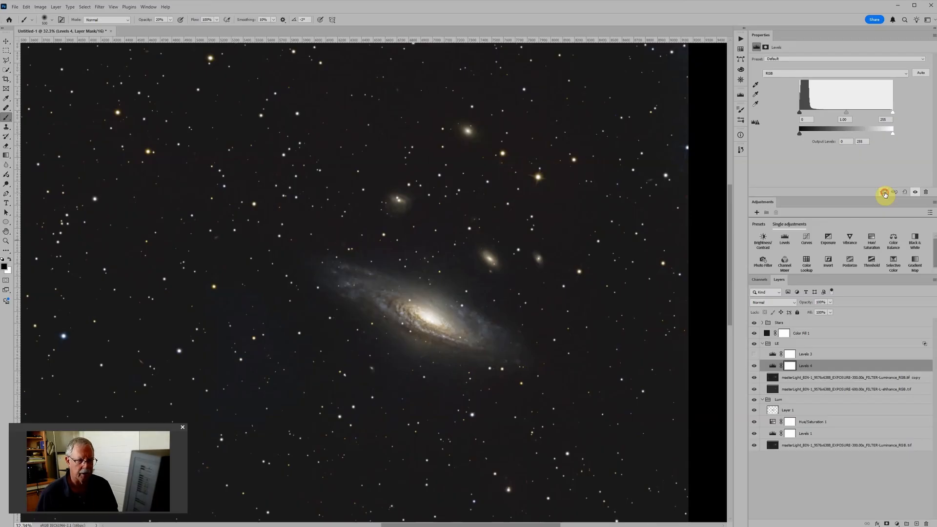
click(884, 193)
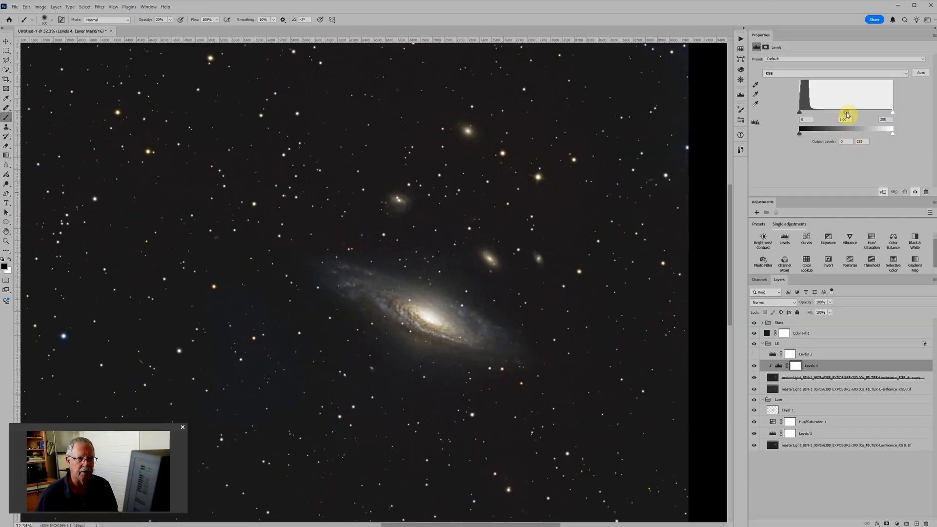
drag(849, 114, 886, 115)
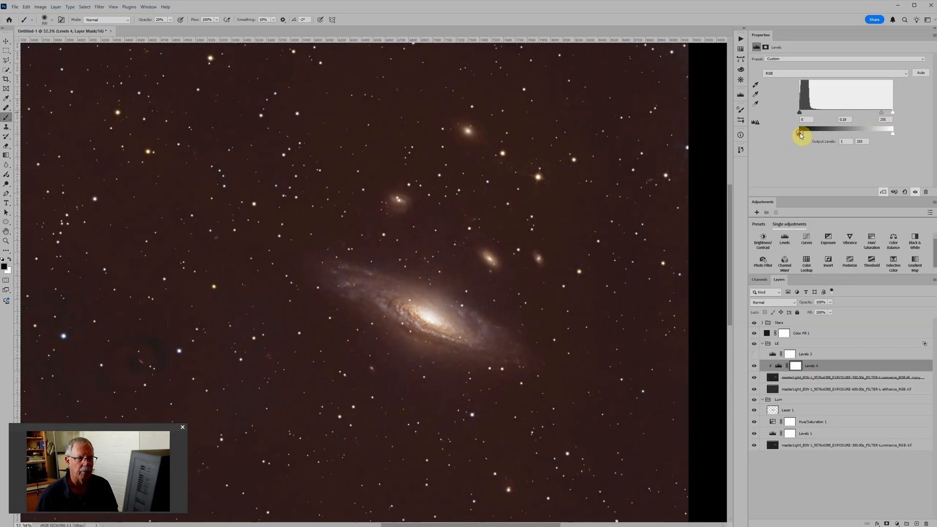
drag(801, 136, 827, 136)
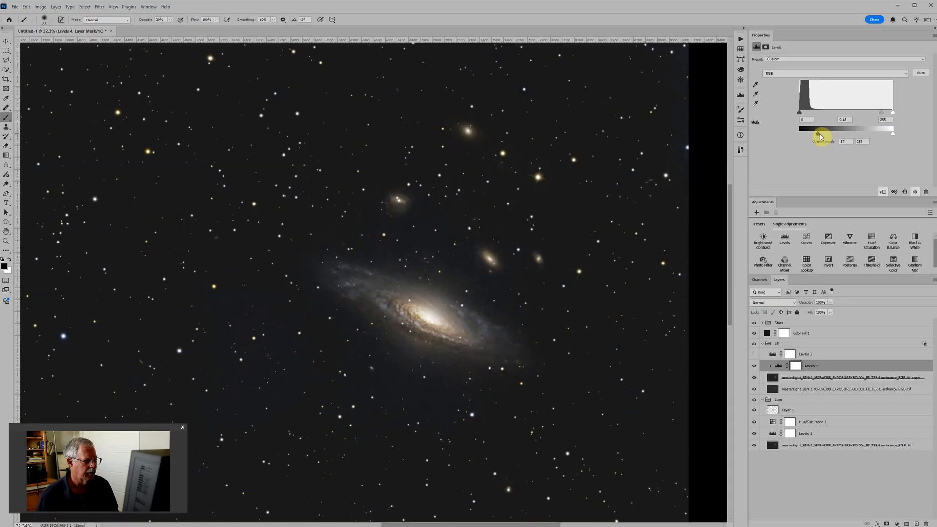
drag(818, 136, 818, 136)
drag(885, 117, 888, 114)
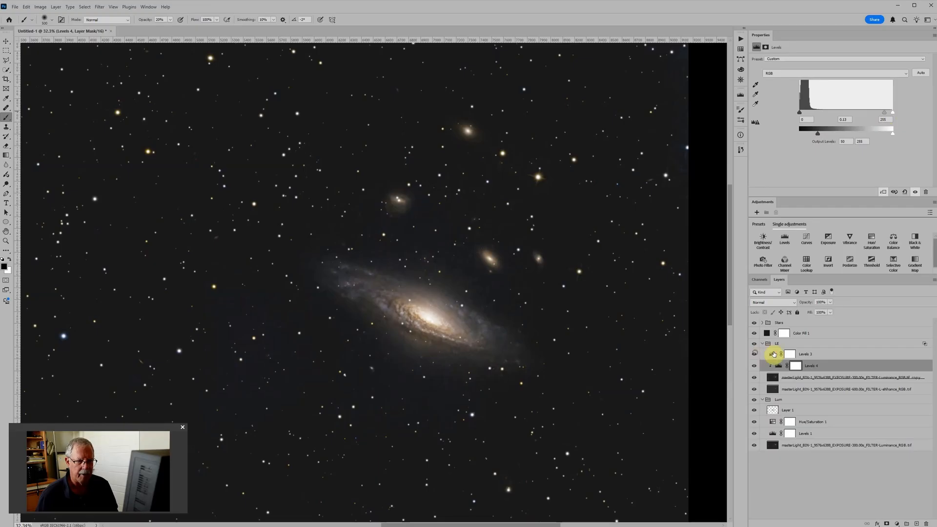
Show the upper Levels adjustment in the LE group again and set its black input to 0 and midtone to 1.57.
click(779, 355)
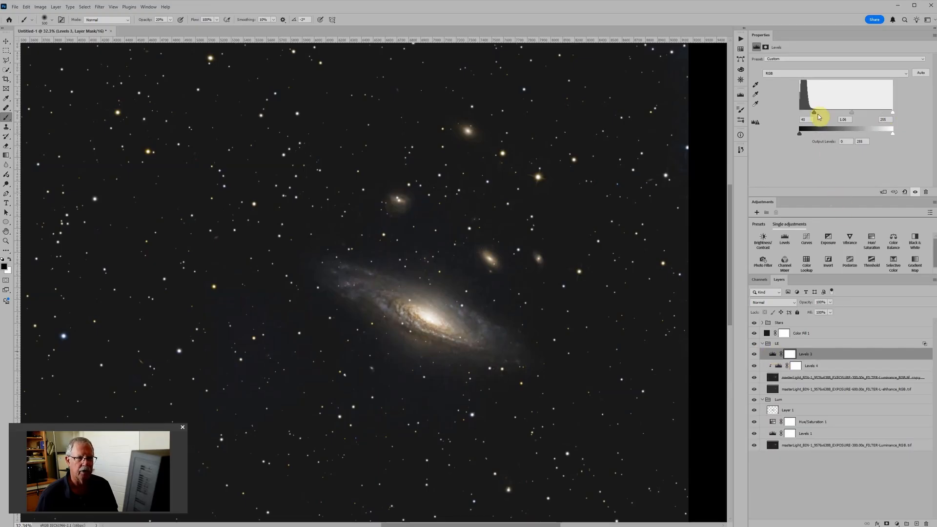
drag(816, 114, 768, 112)
drag(844, 113, 833, 115)
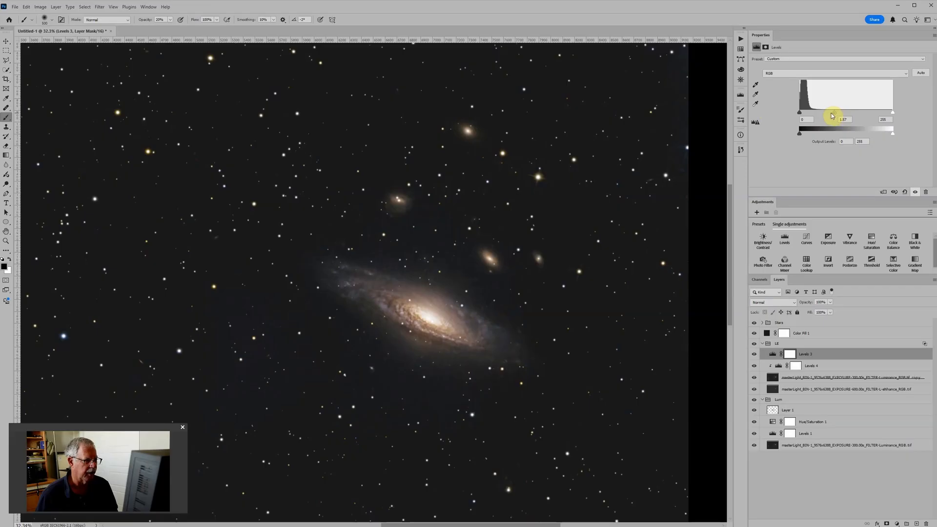
Set the clipped Levels adjustment on the Luminance copy to midtone 0.34 and output black 60.
click(779, 365)
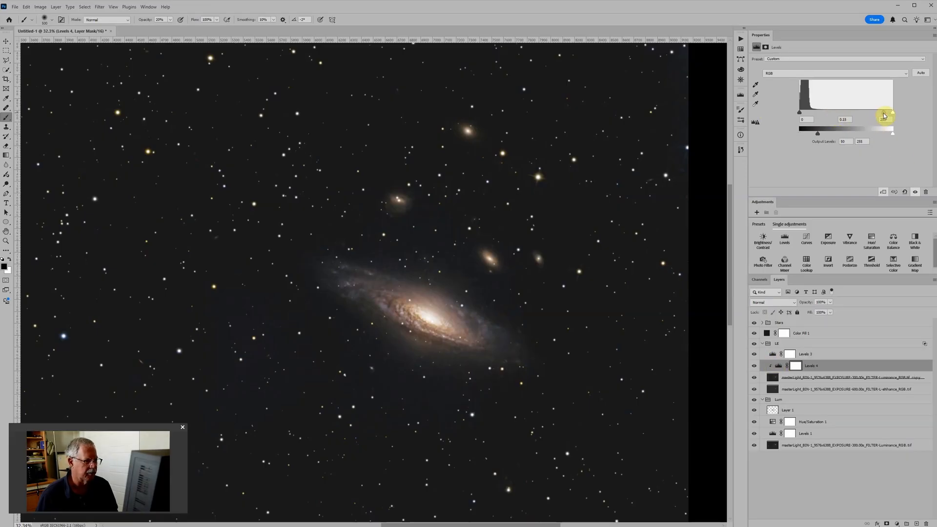
drag(882, 116, 883, 117)
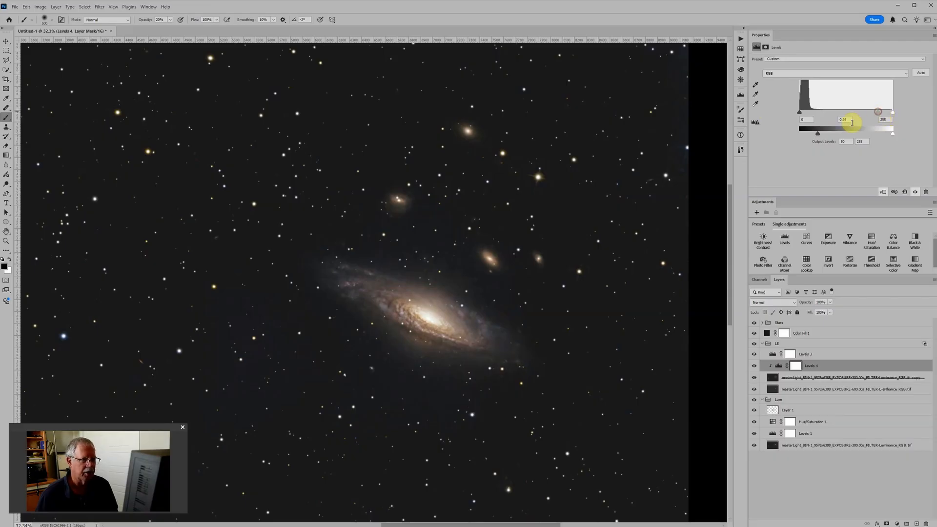
drag(820, 135, 821, 136)
key(ctrl+minus)
key(ctrl+minus)
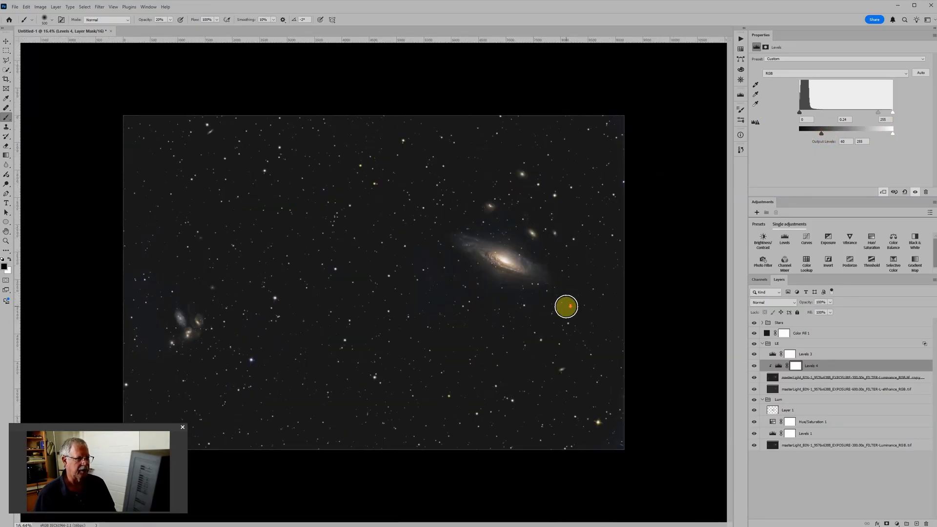
scroll(585, 245, up, 4)
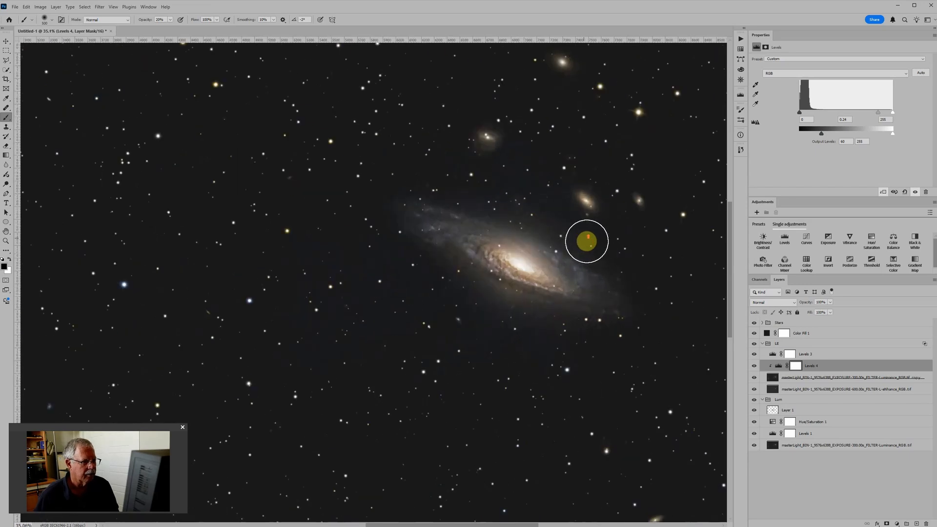
scroll(586, 242, up, 1)
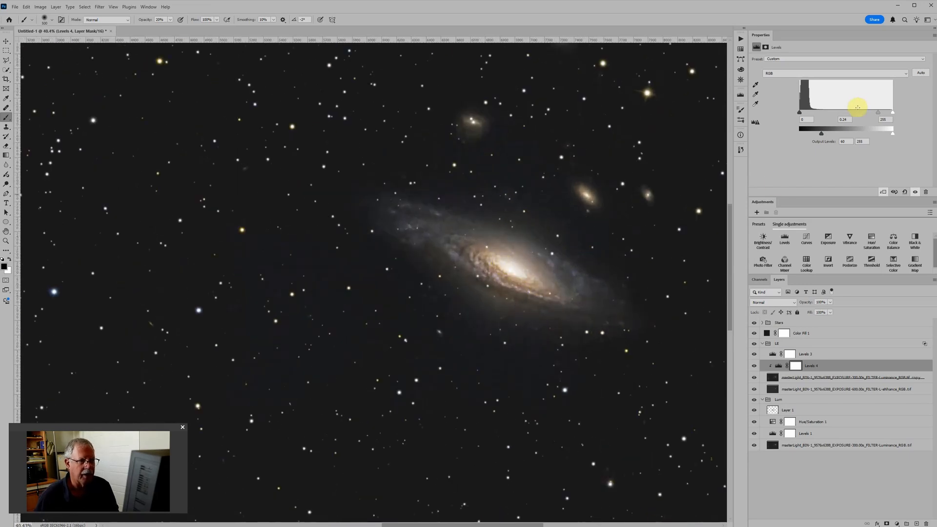
drag(878, 113, 880, 114)
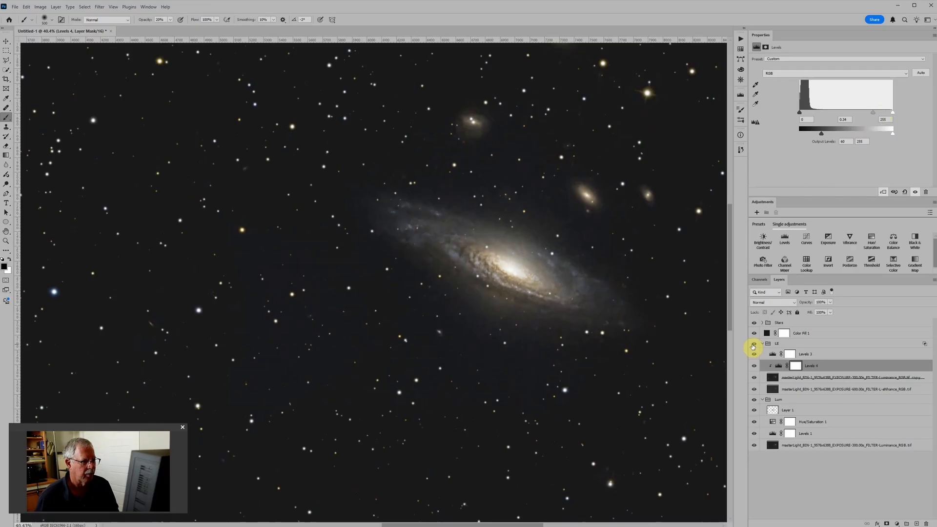
Lower the white input of the LE group's upper Levels adjustment to 75.
click(779, 356)
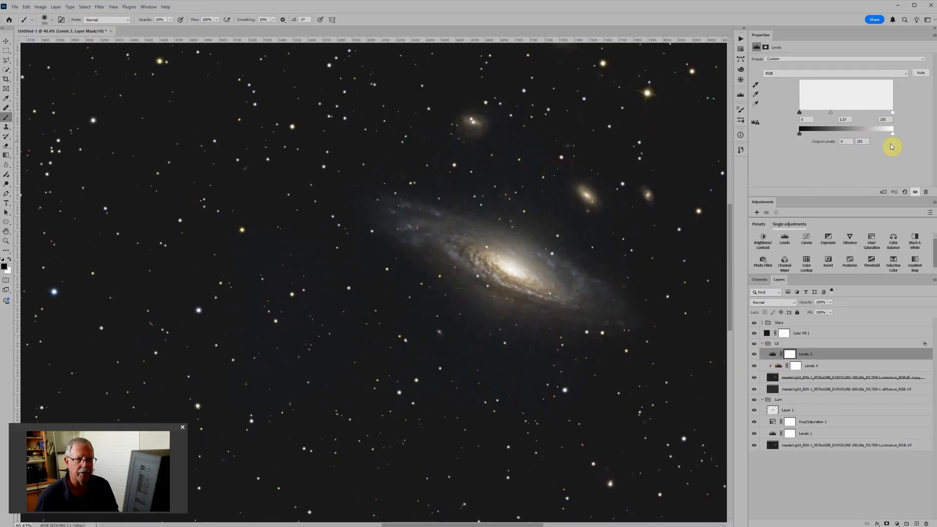
drag(894, 113, 827, 114)
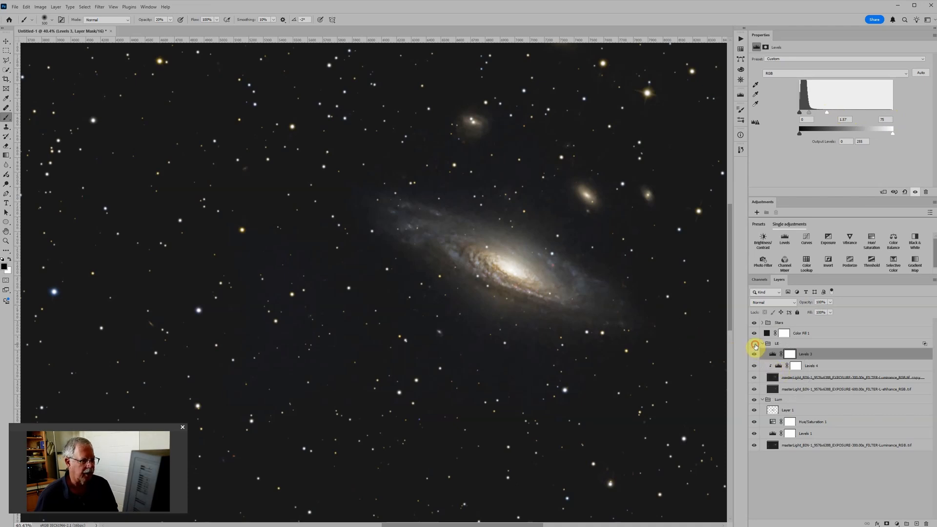
Select the LE group and collapse both the LE and Lum layer groups.
click(809, 390)
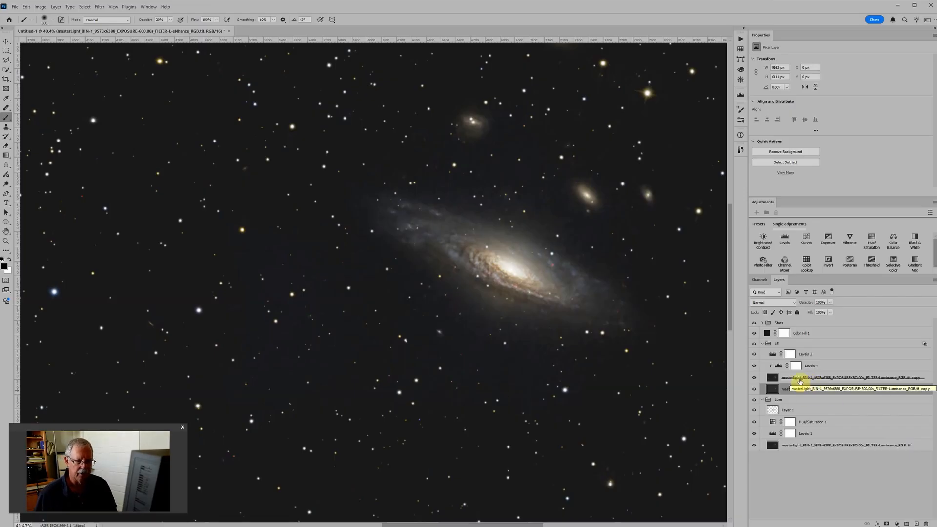
click(799, 345)
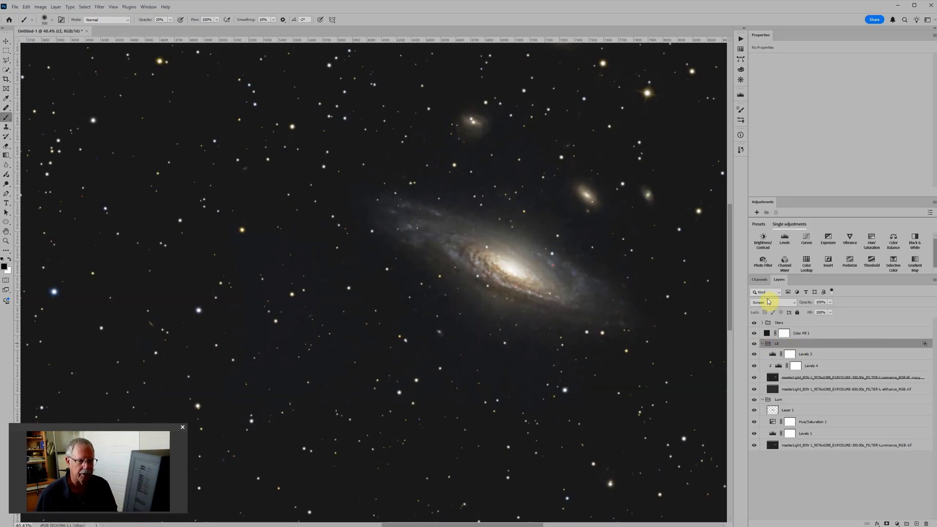
click(763, 343)
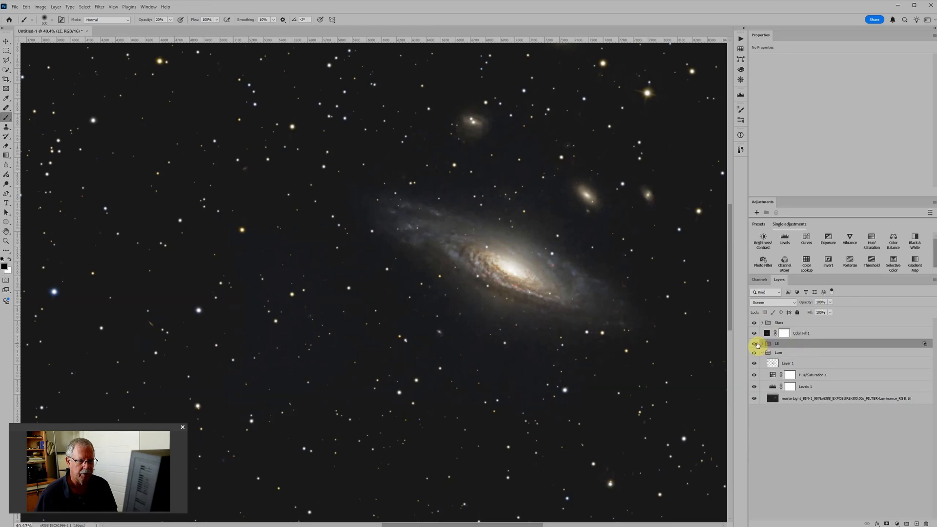
click(763, 353)
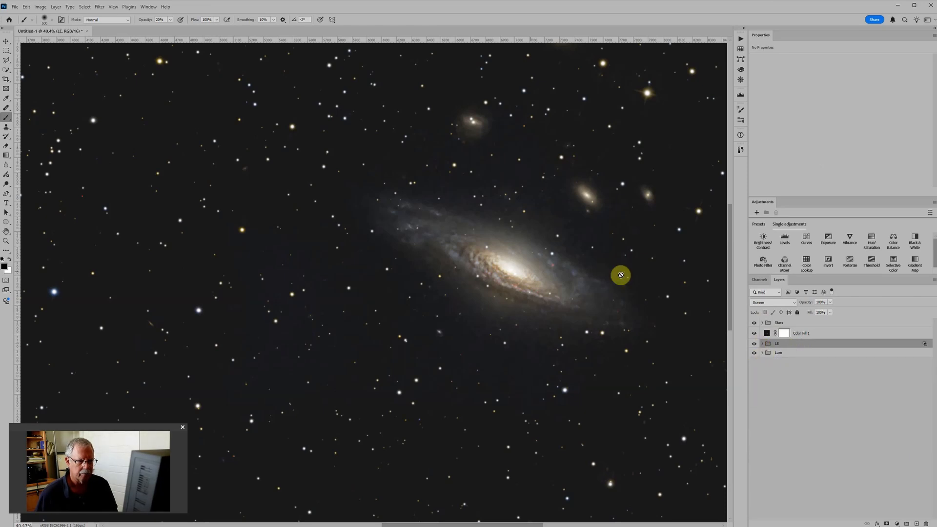
Examine the combined image as a whole and around the large galaxy for background tint and galaxy detail.
scroll(452, 253, down, 6)
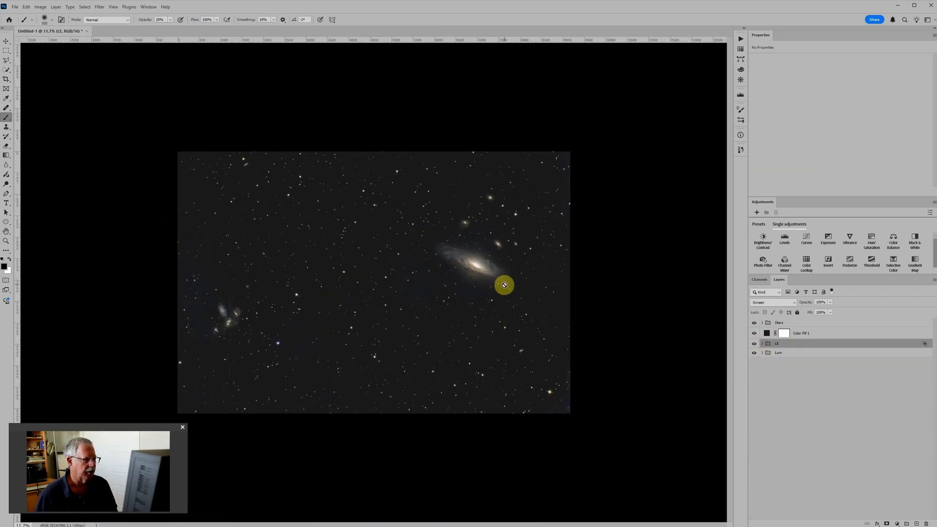
scroll(498, 283, up, 1)
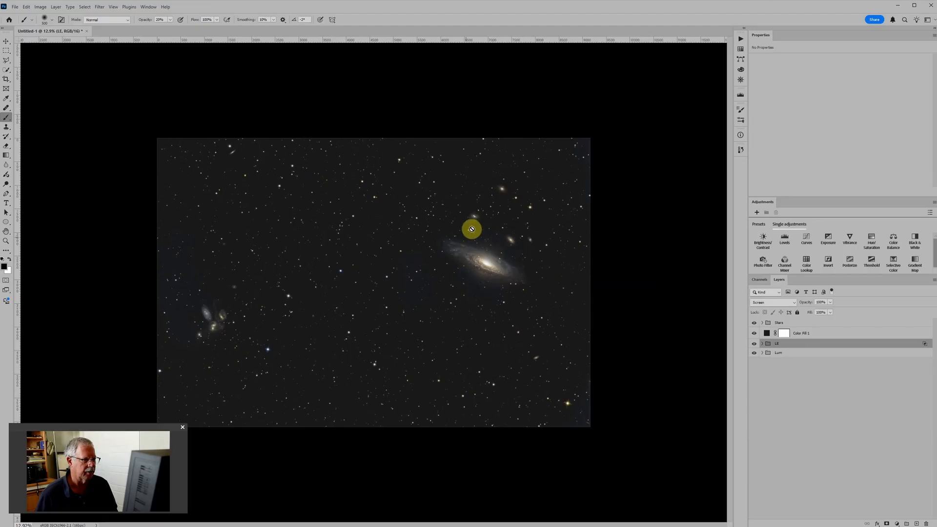
scroll(487, 262, up, 5)
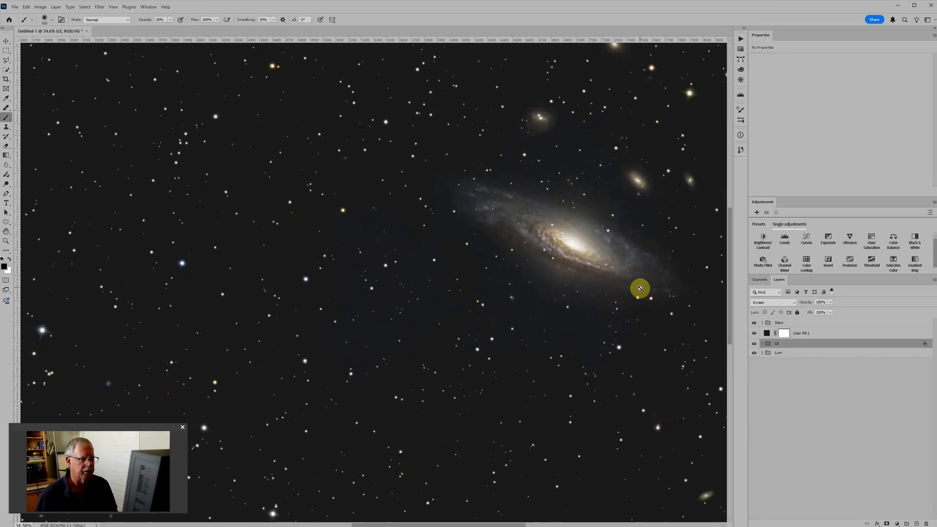
scroll(584, 274, down, 1)
scroll(584, 274, down, 10)
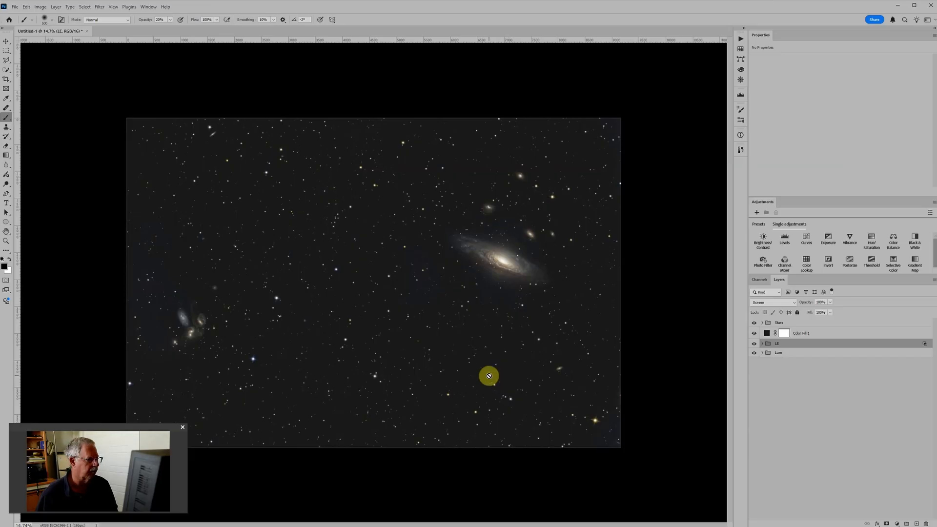
scroll(478, 364, down, 1)
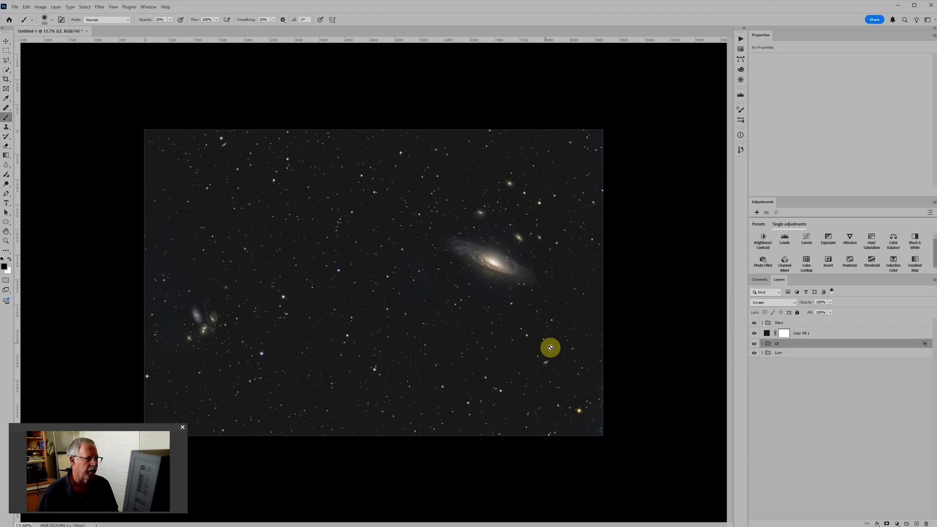
scroll(432, 306, up, 2)
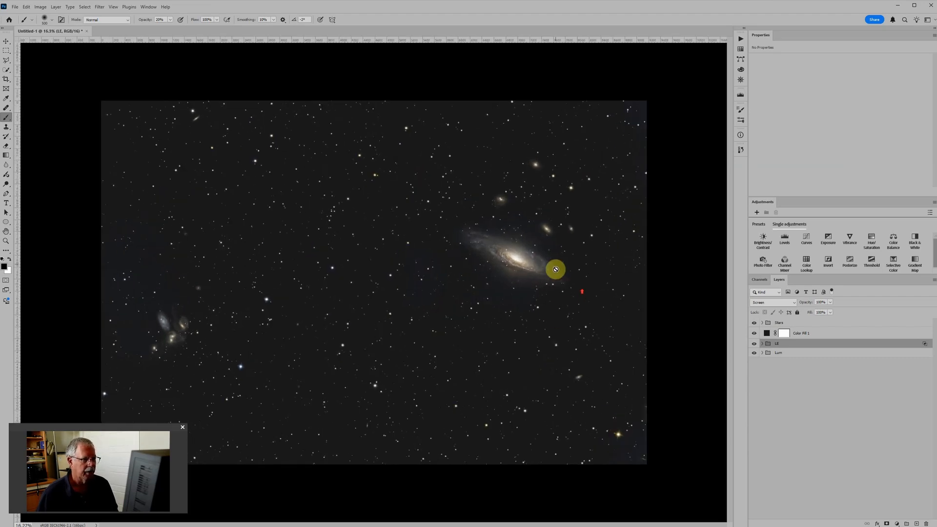
scroll(549, 259, up, 3)
scroll(599, 314, up, 3)
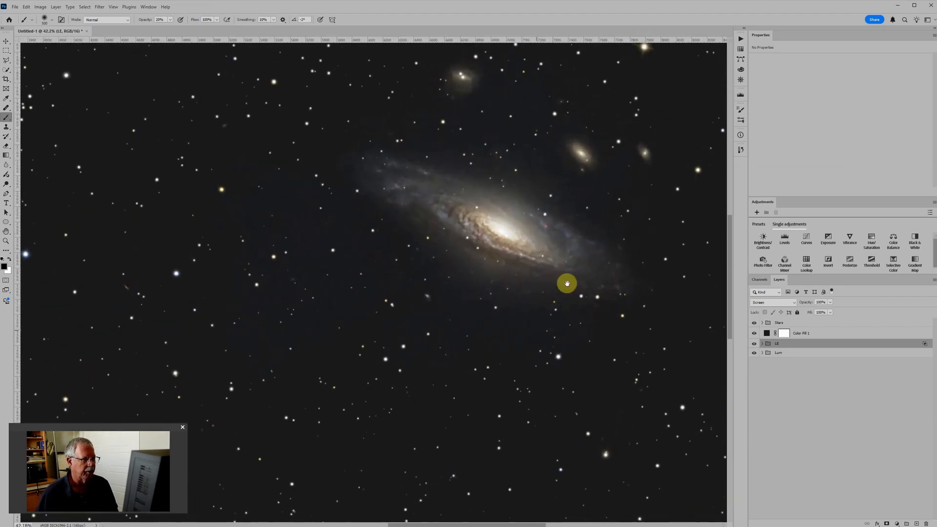
Expand the Lum group and convert its Luminance image layer to a smart object.
click(762, 353)
click(801, 399)
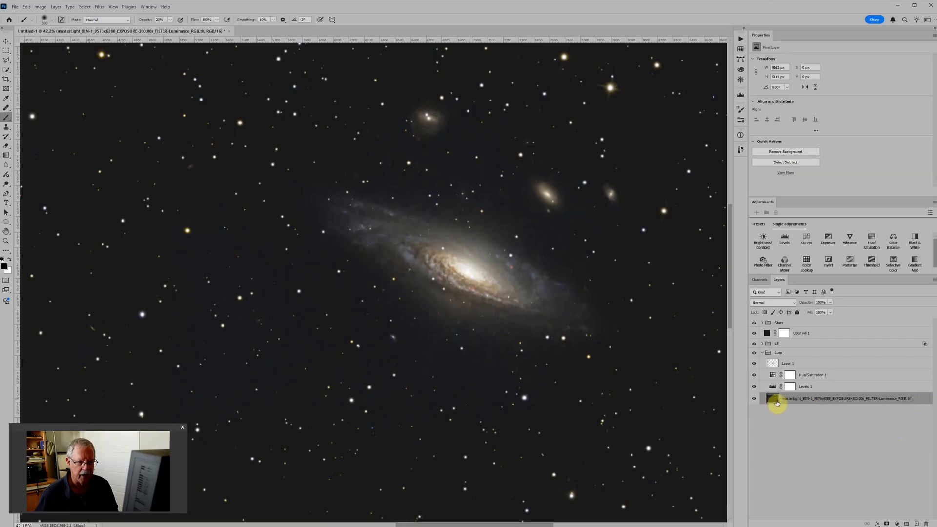
right_click(921, 401)
click(890, 356)
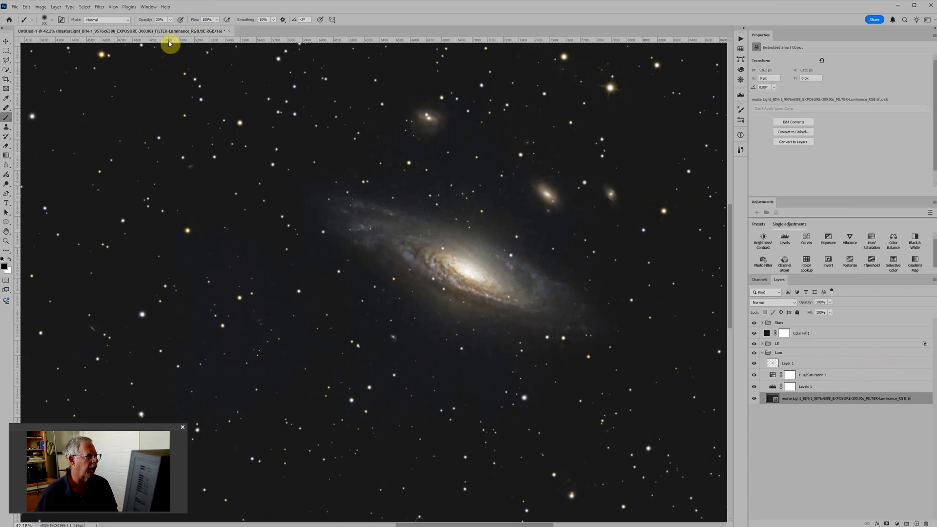
Apply Smart Sharpen to the Luminance smart object with amount 407%, radius 9.1 px and the preview enabled.
click(101, 7)
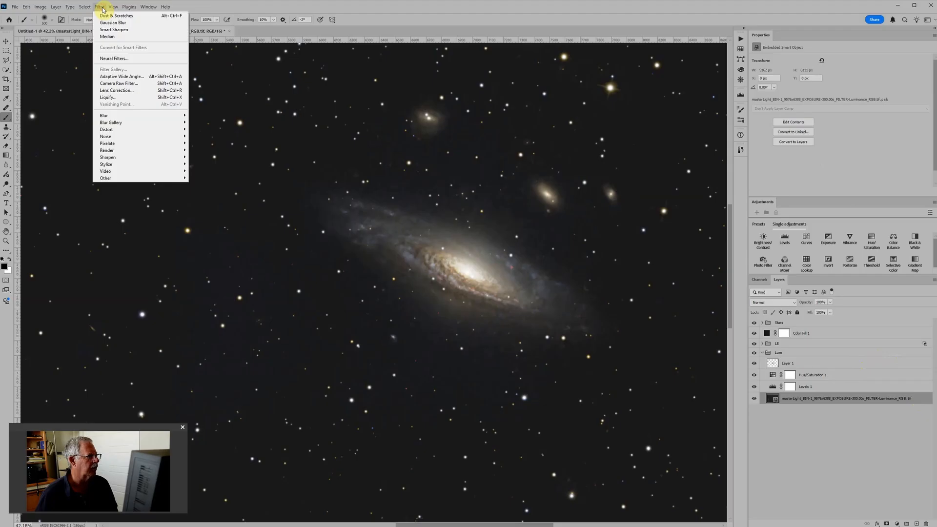
mouse_move(117, 161)
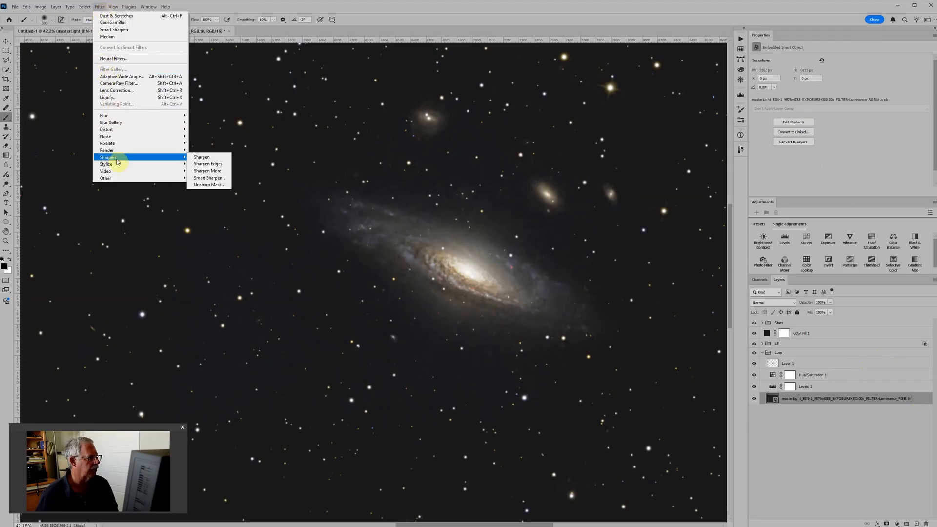
click(200, 178)
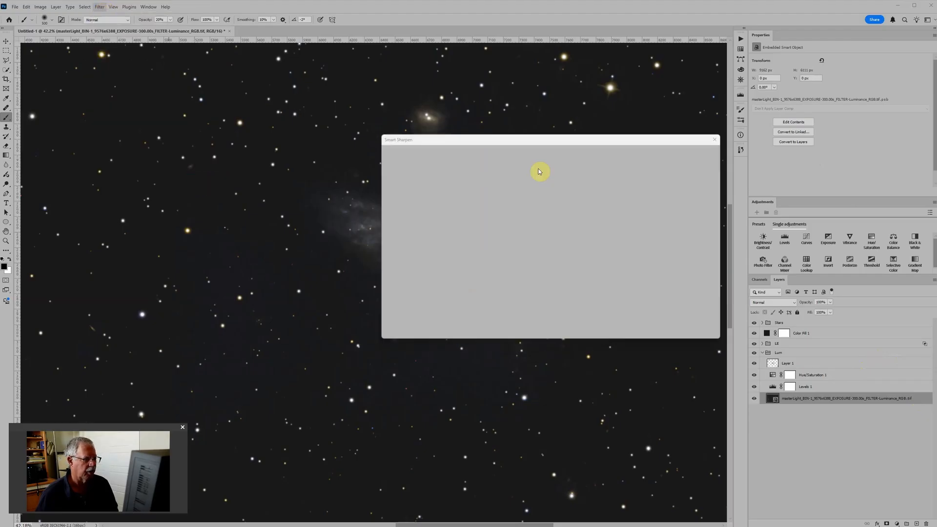
drag(530, 135, 198, 94)
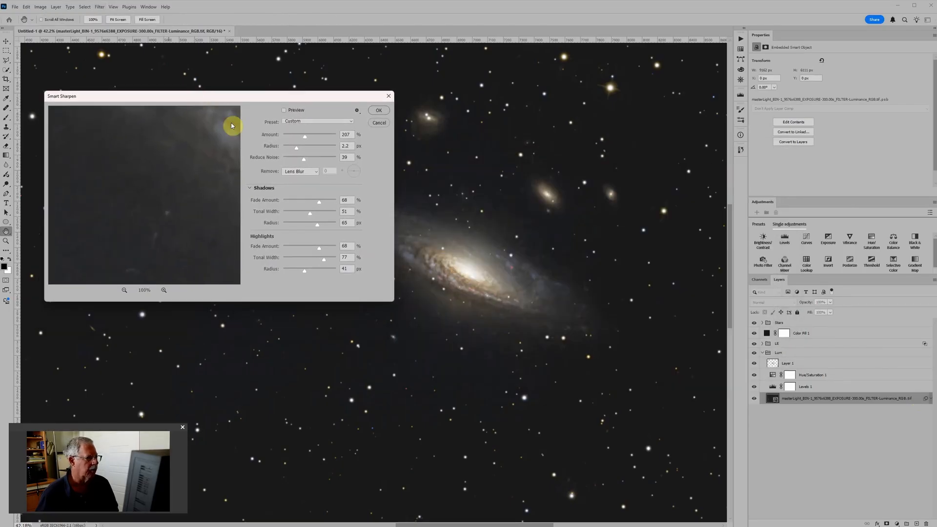
drag(305, 137, 325, 139)
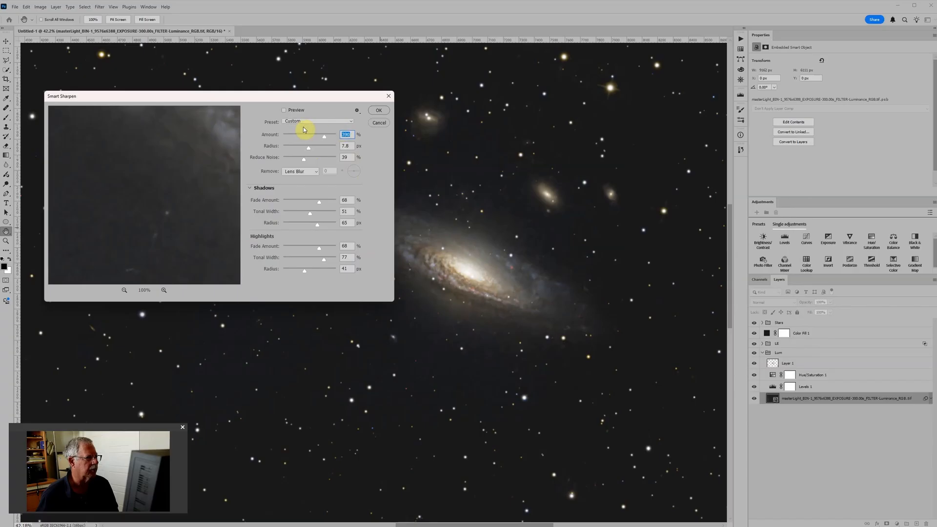
click(285, 112)
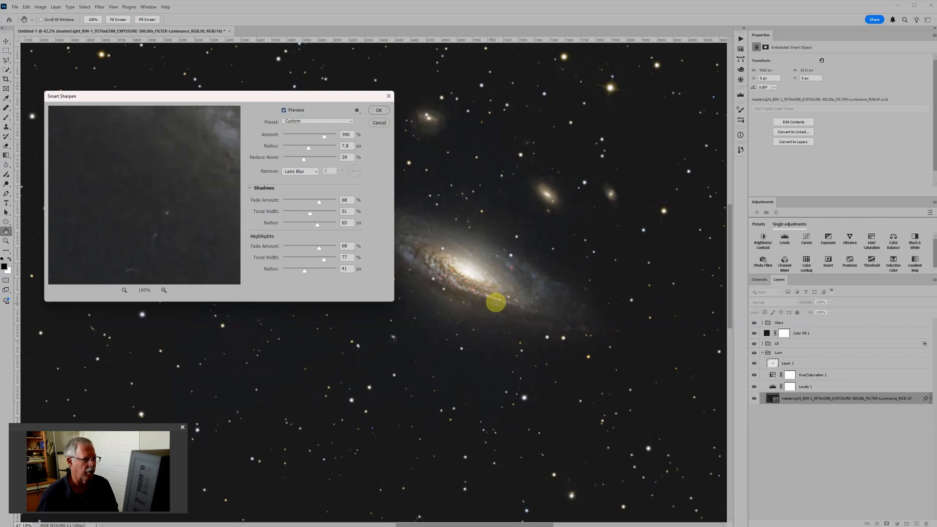
mouse_move(308, 148)
mouse_down()
mouse_move(320, 151)
mouse_move(310, 148)
mouse_move(326, 137)
mouse_move(312, 151)
mouse_up()
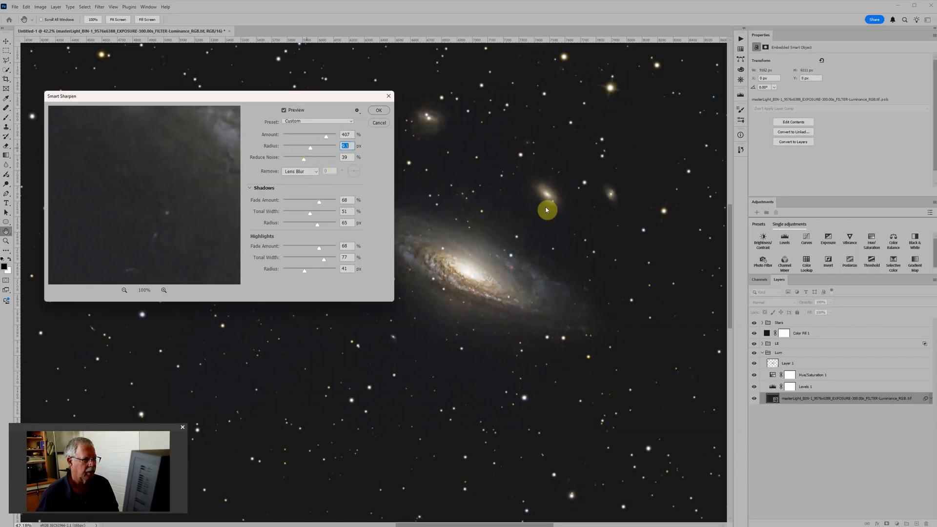
click(383, 112)
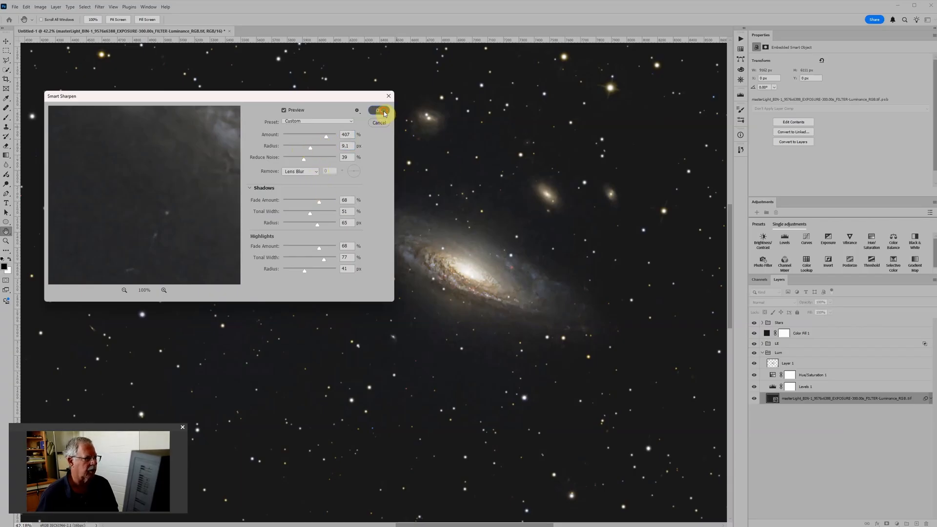
key(b)
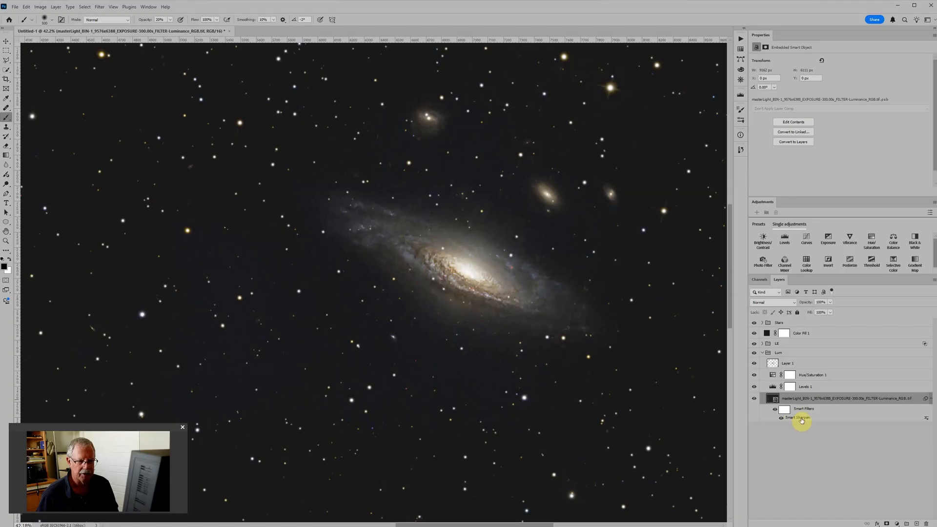
Reduce the radius of the Luminance layer's Smart Sharpen filter to 6.5 px and check the whole image.
double_click(802, 420)
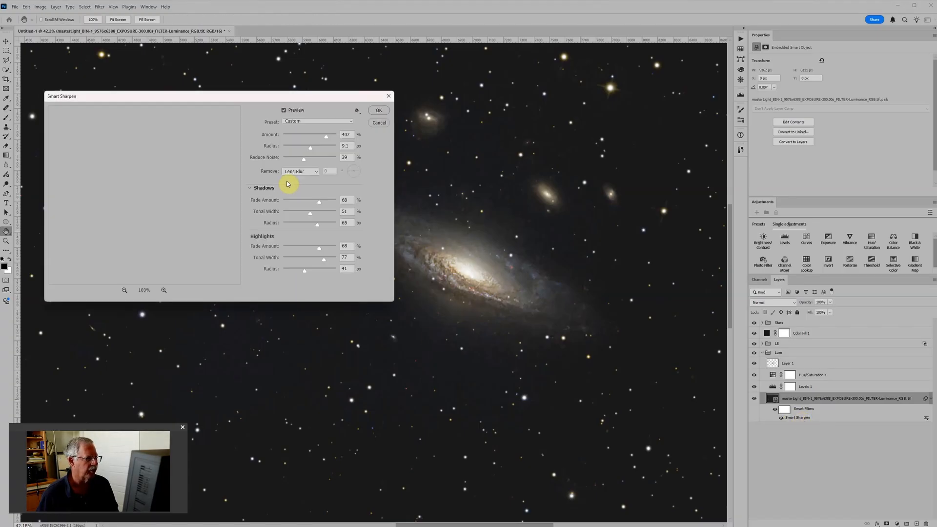
mouse_move(310, 152)
mouse_down()
mouse_move(317, 151)
mouse_move(308, 151)
mouse_up()
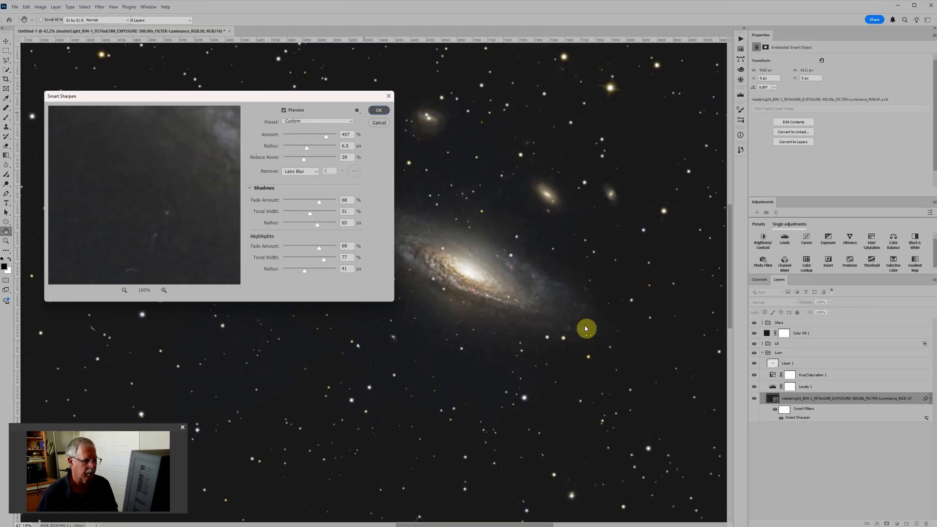
key(Return)
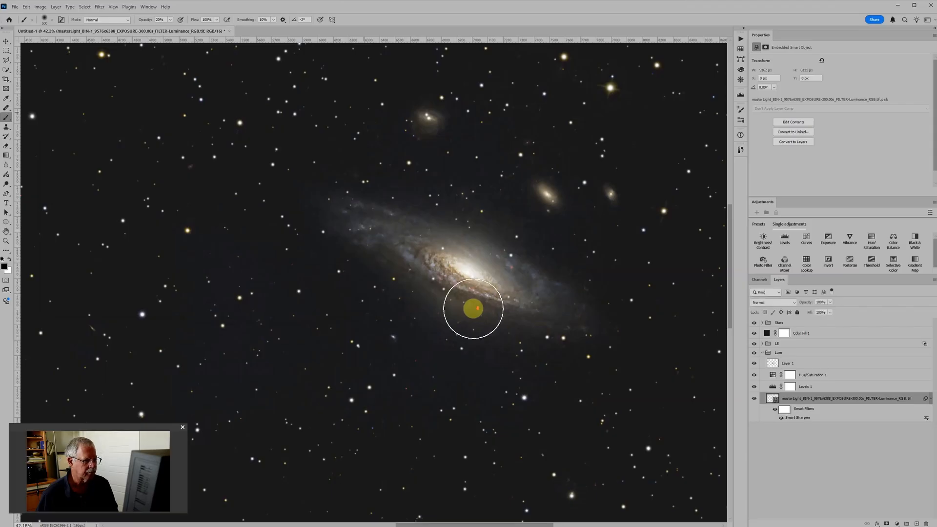
scroll(473, 309, down, 5)
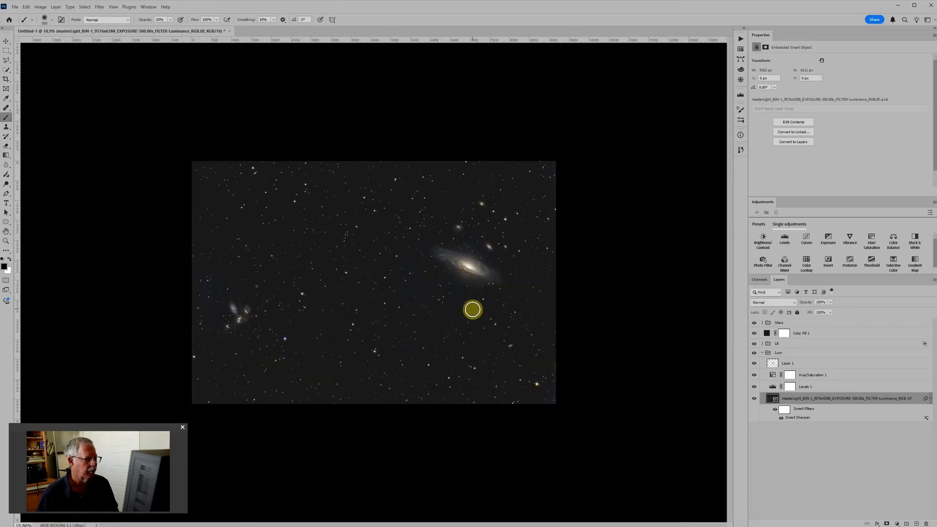
scroll(291, 349, up, 1)
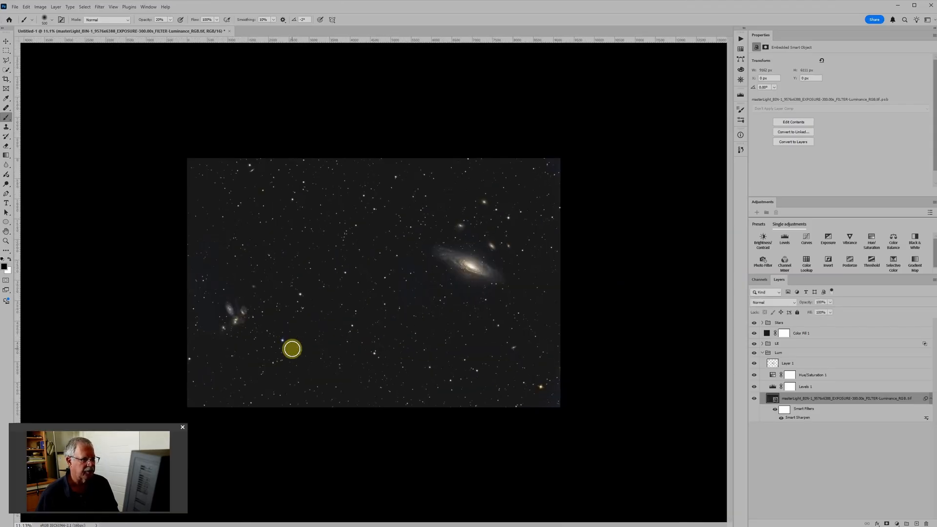